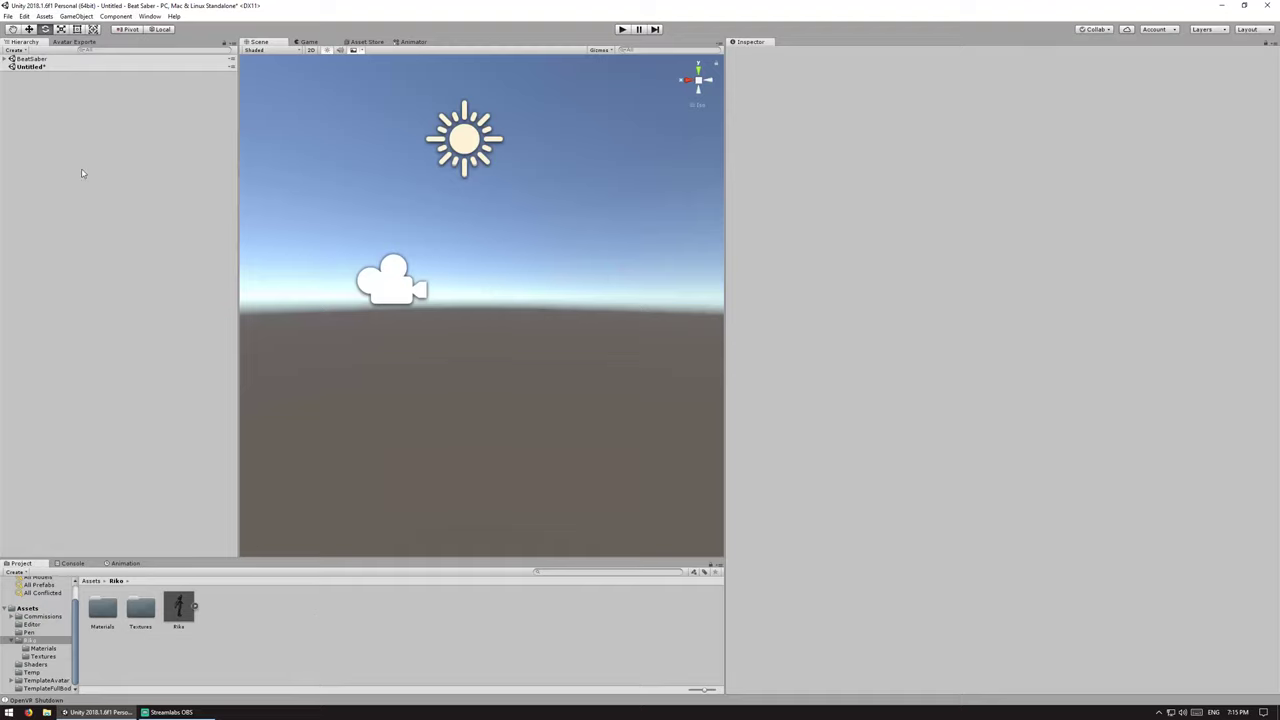
Step: Create an empty GameObject and set its position to 0, 0, 0
right_click(82, 174)
click(116, 252)
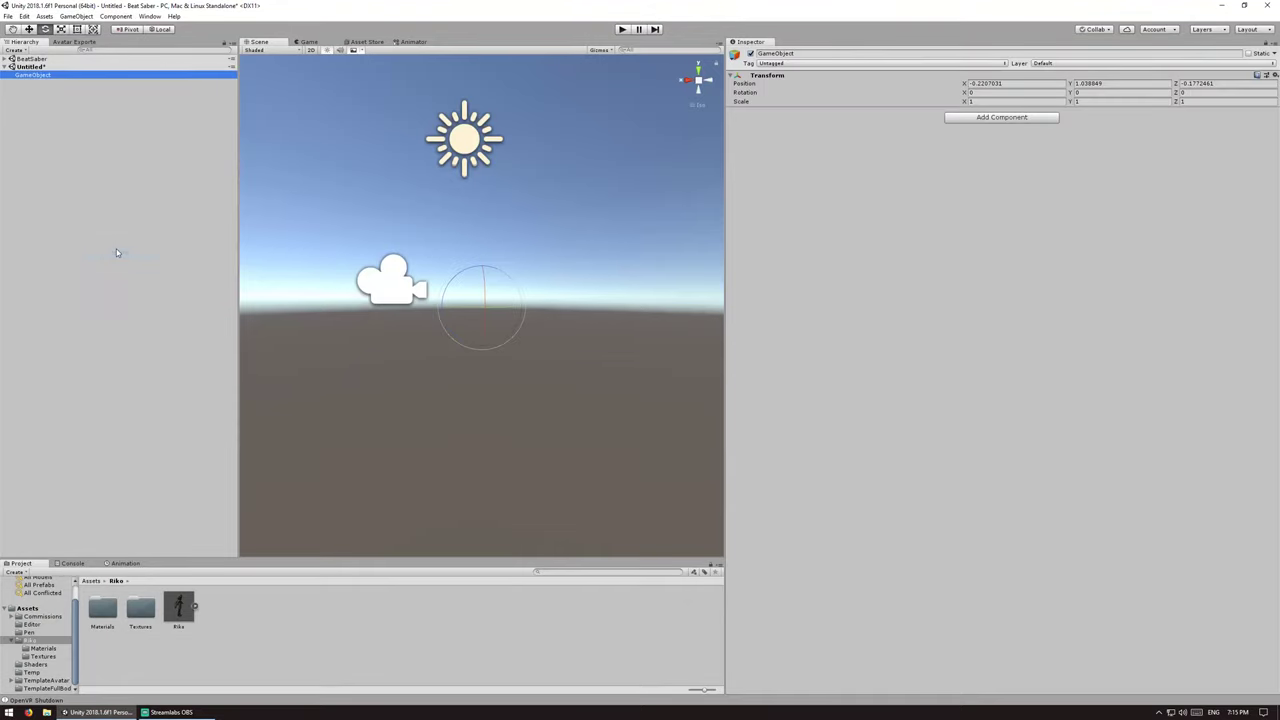
click(997, 84)
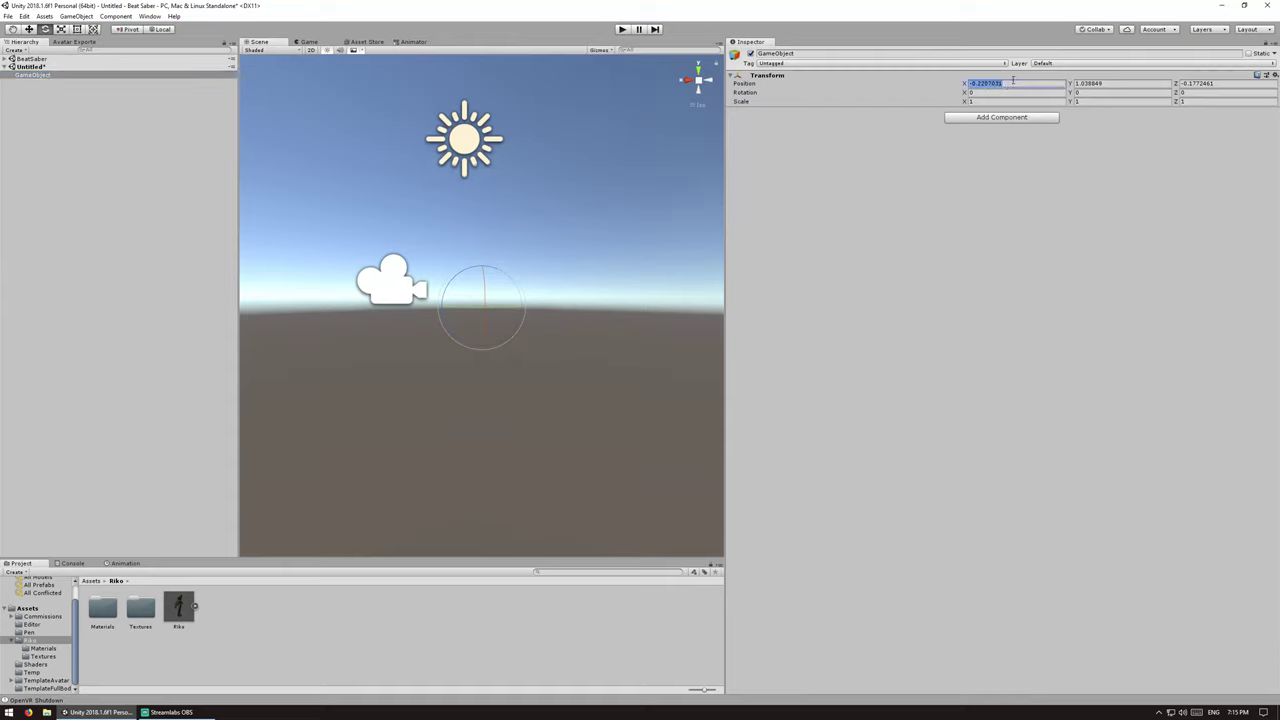
text(0)
key(Tab)
text(0)
click(1214, 82)
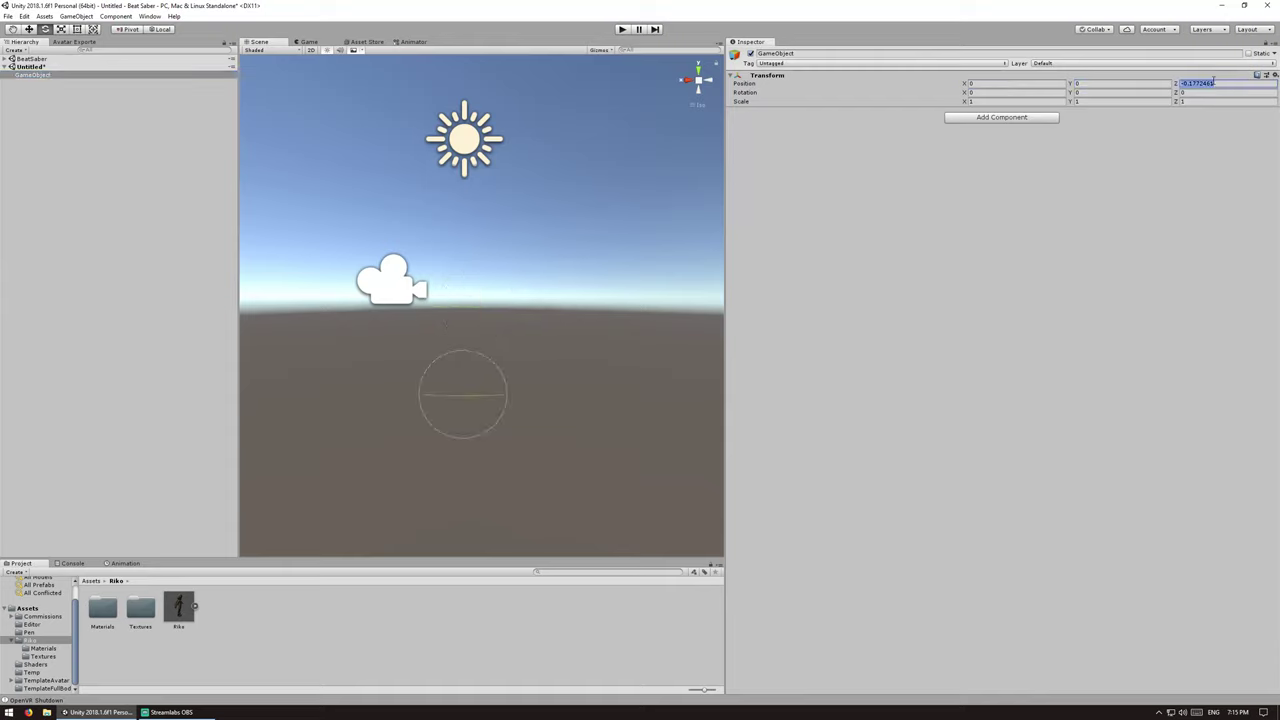
text(0)
Step: Frame the new empty object and rename it Riko
click(29, 29)
click(46, 76)
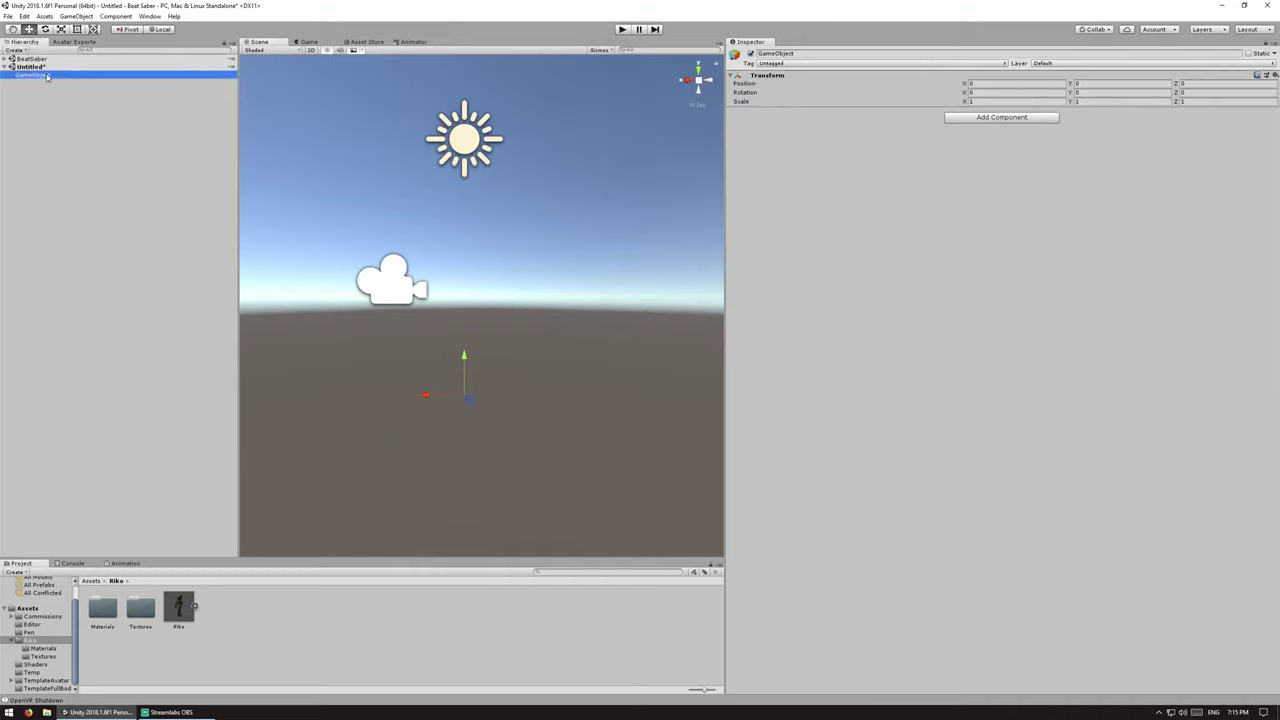
double_click(37, 76)
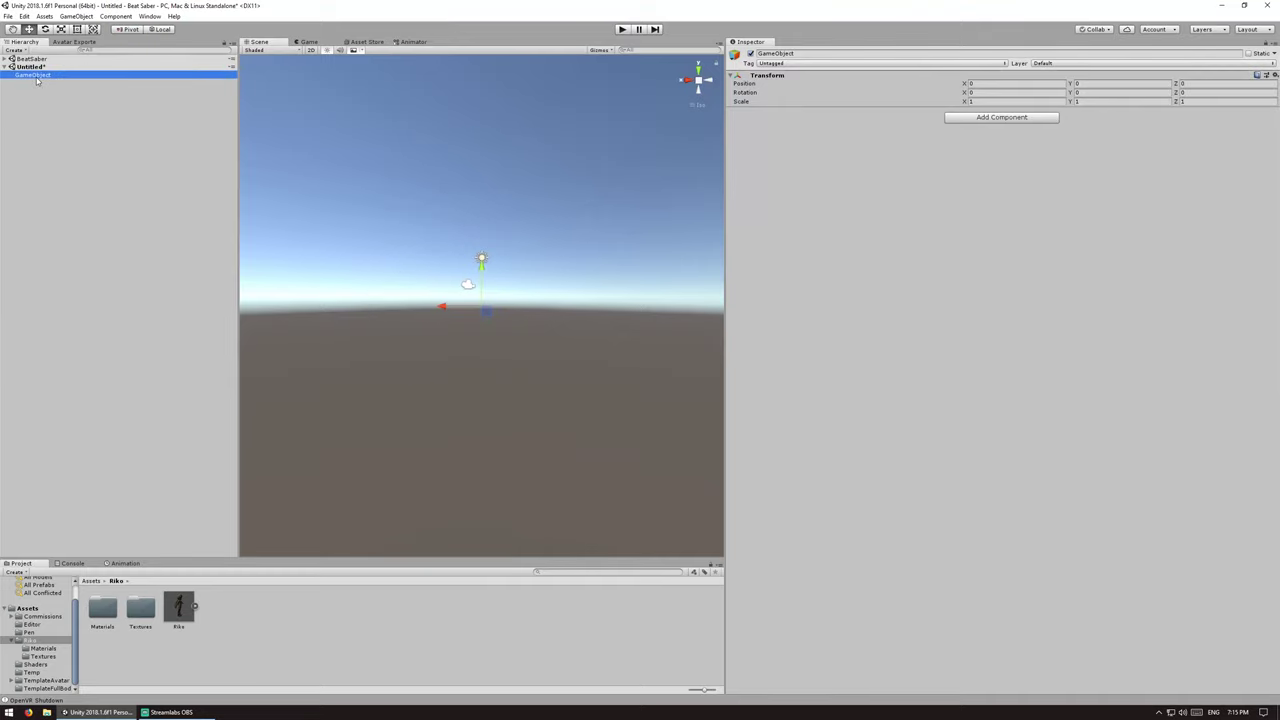
click(40, 77)
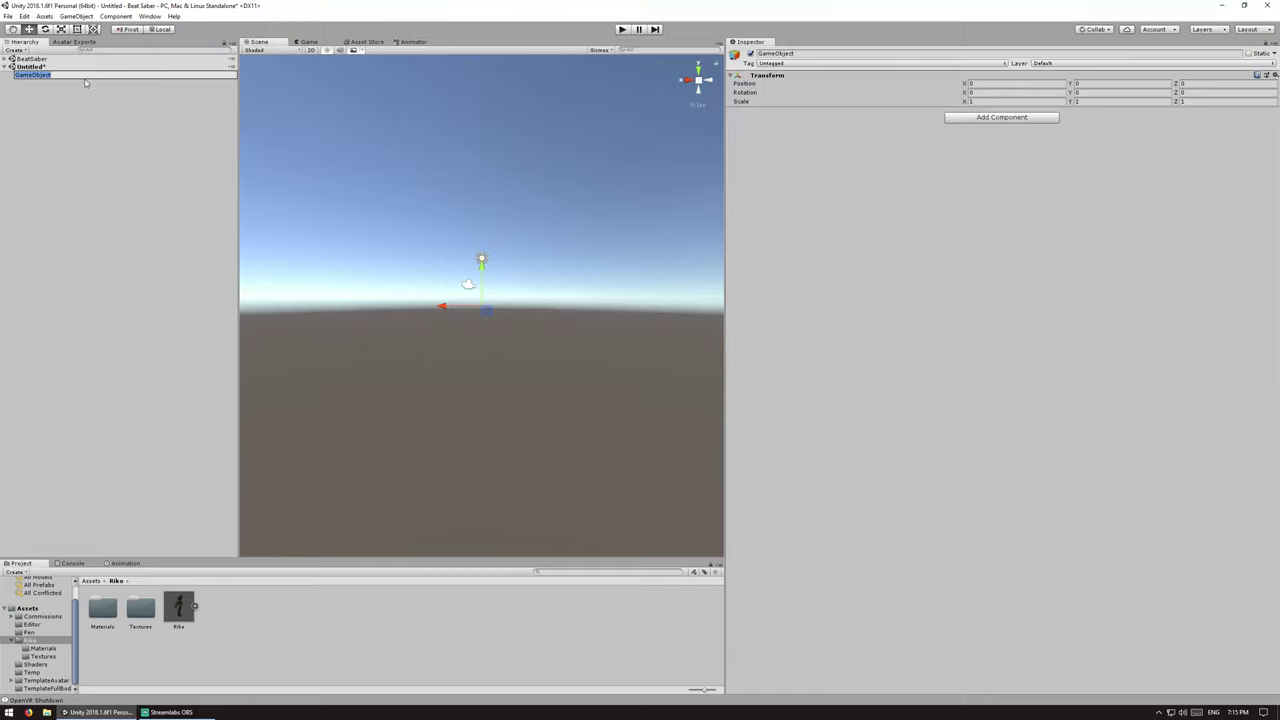
text(Riko)
key(Return)
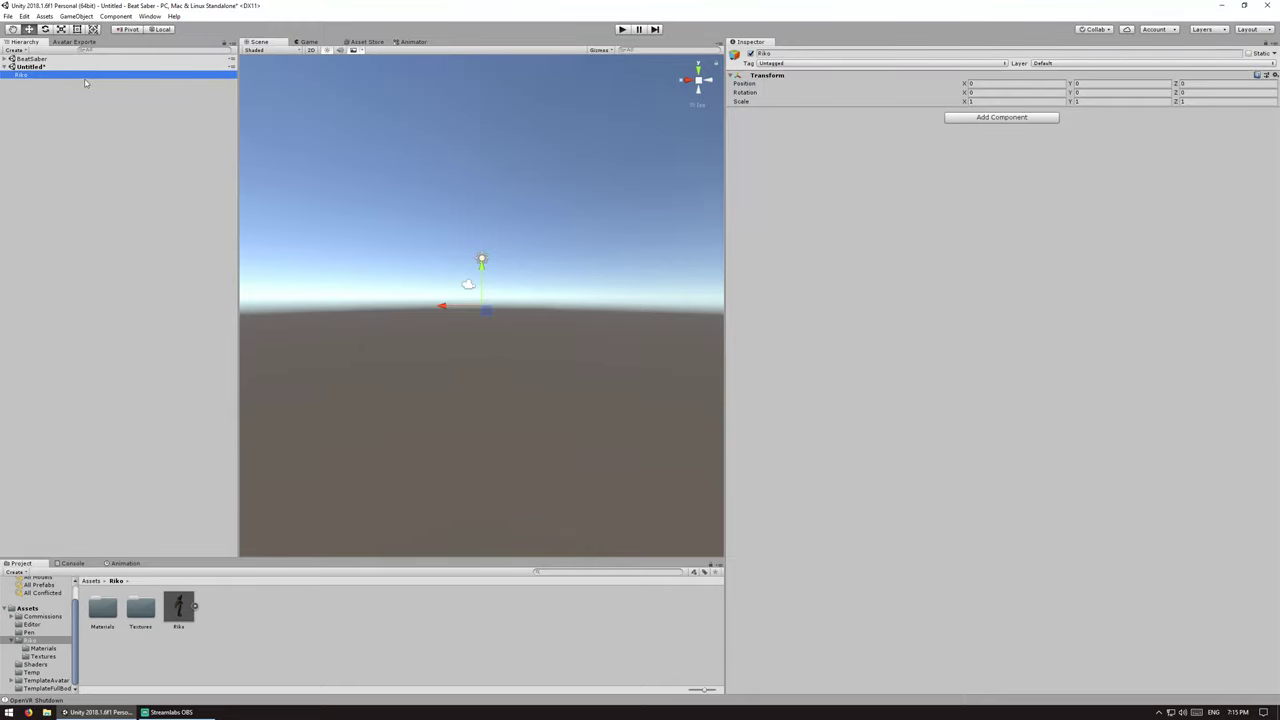
Step: Set the Riko model's material Location to Use External Materials (Legacy)
click(180, 608)
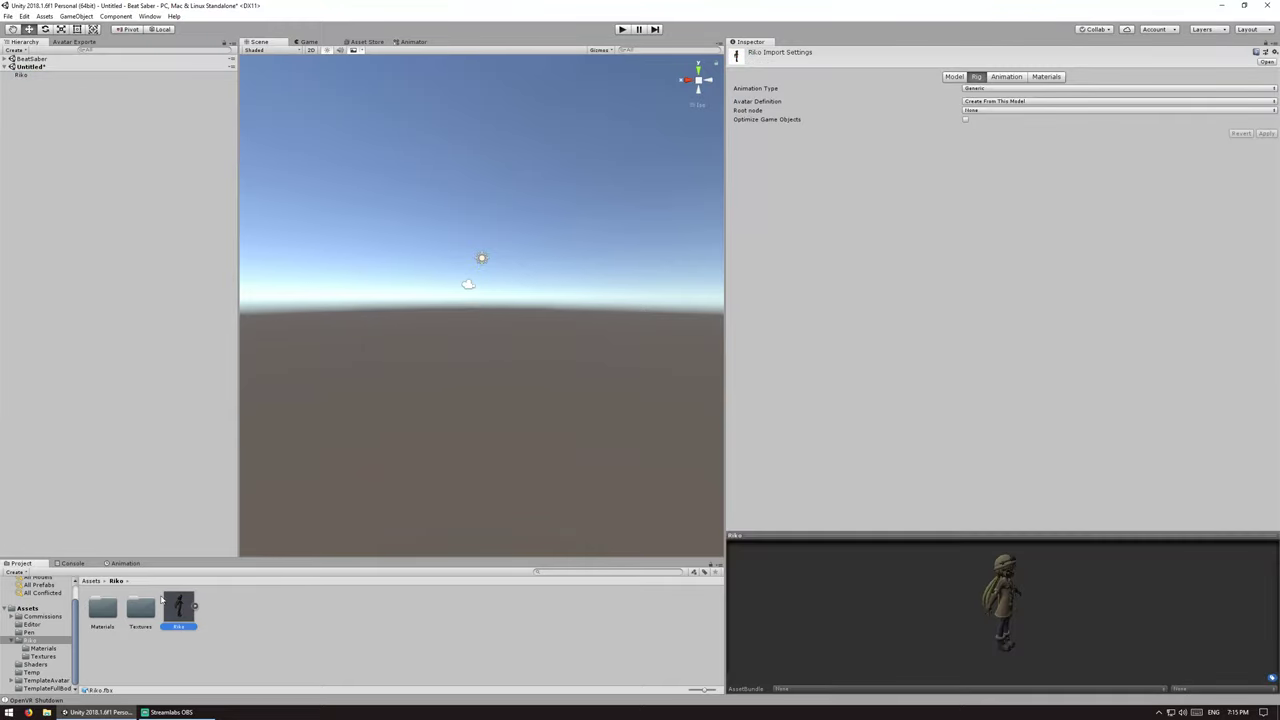
double_click(134, 608)
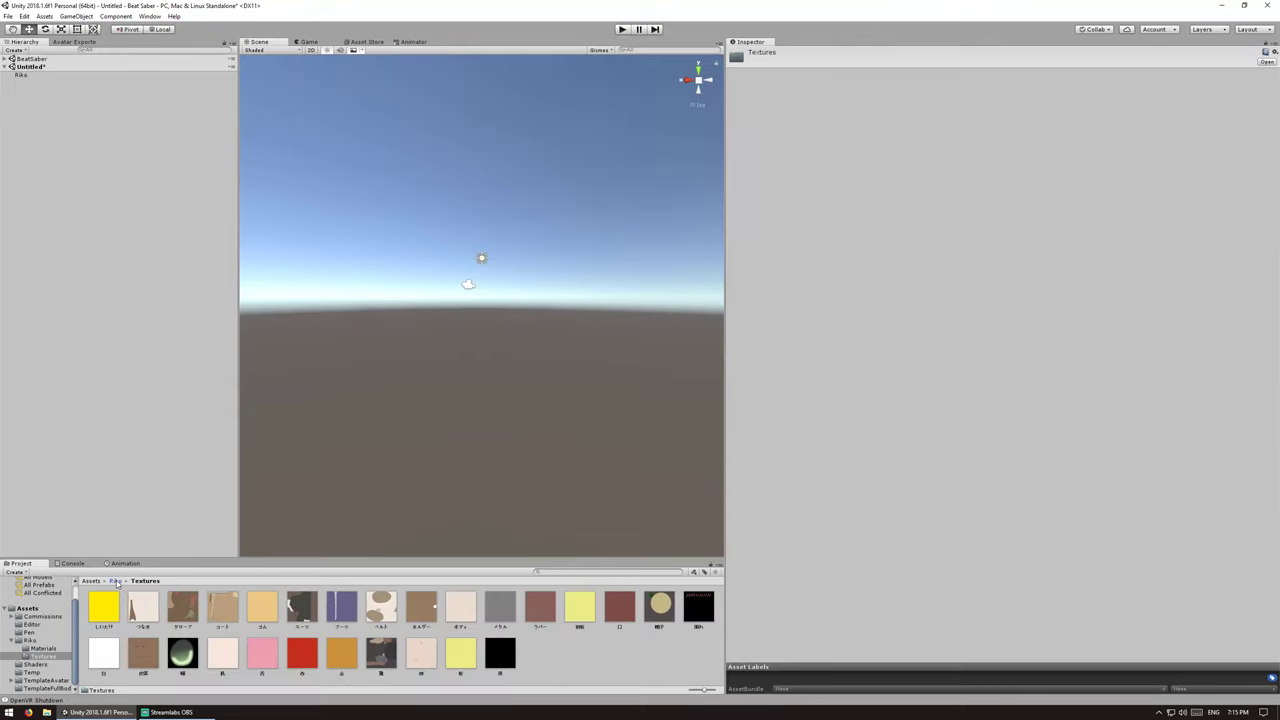
click(116, 581)
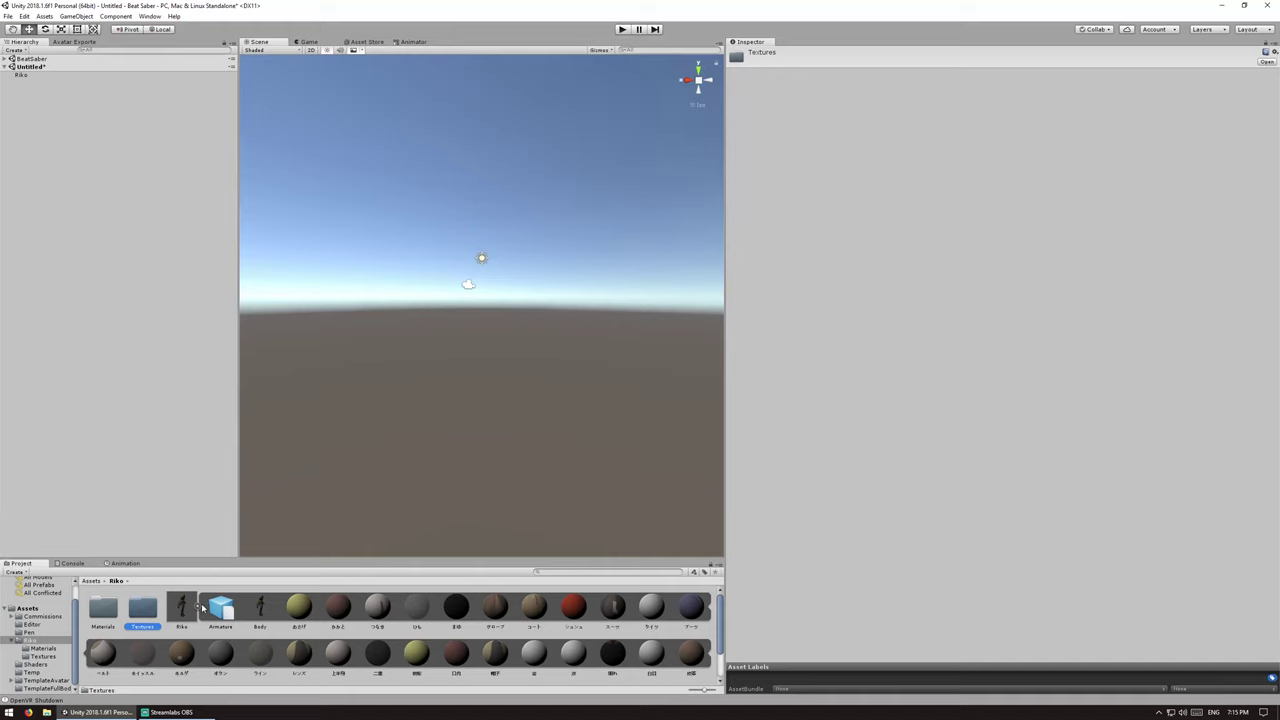
click(201, 608)
click(182, 607)
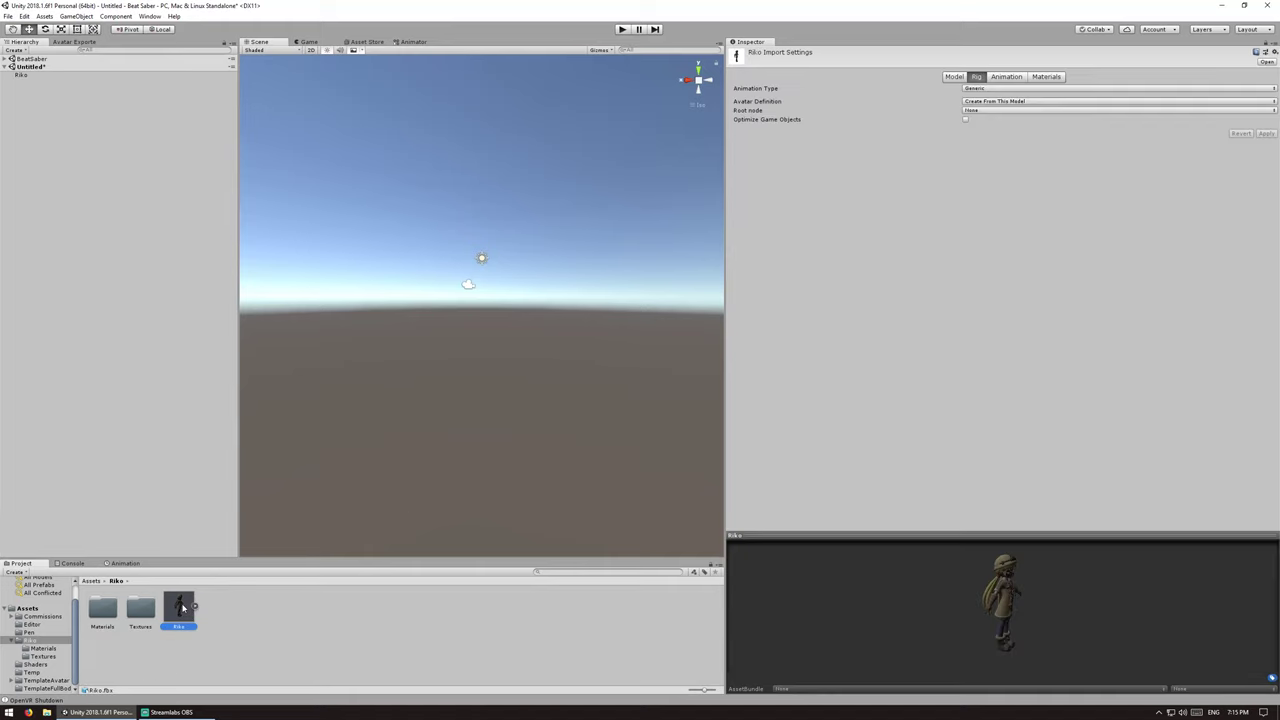
click(1045, 77)
click(1006, 97)
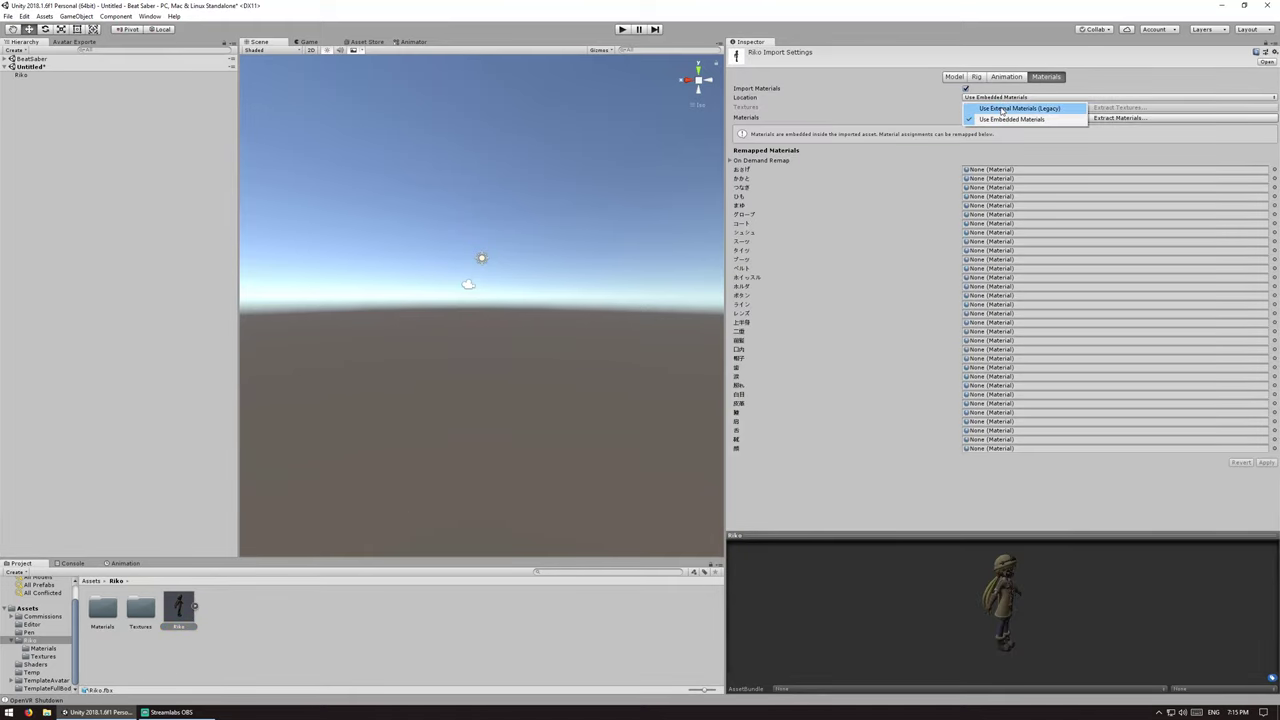
click(992, 116)
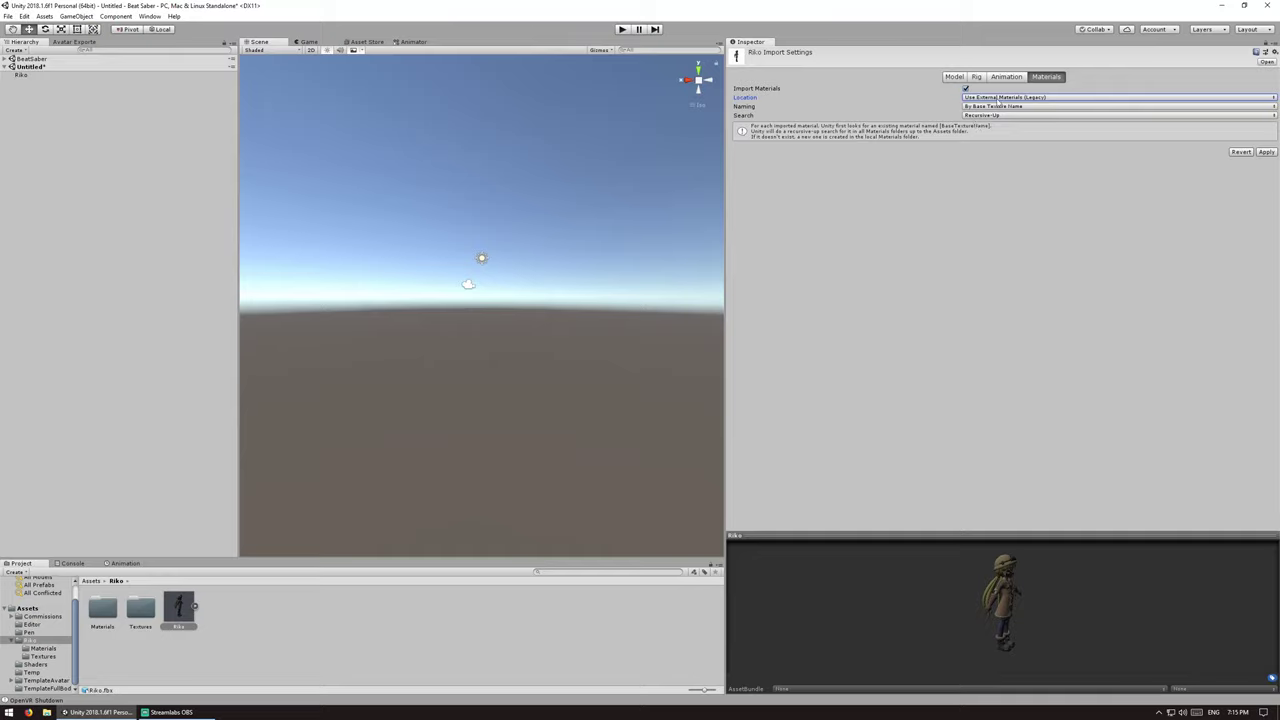
Step: Set the Riko model's rig Animation Type to Humanoid and apply the import settings
click(977, 77)
click(989, 89)
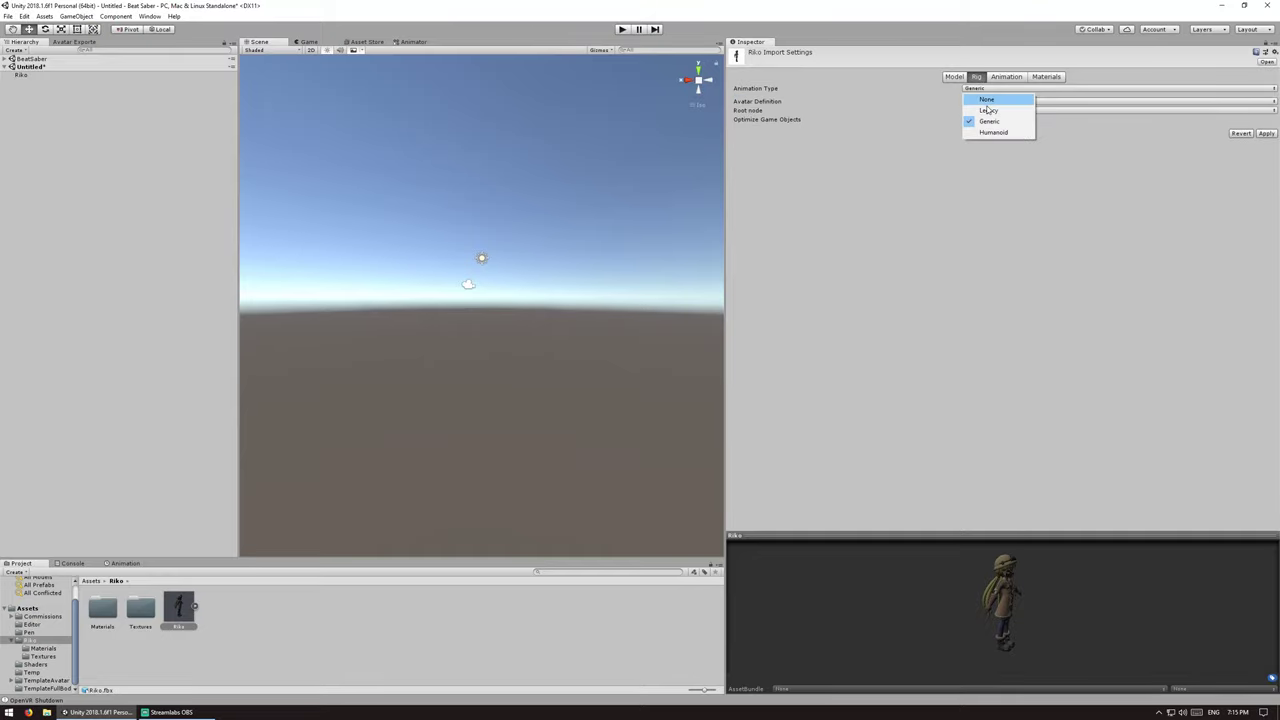
click(993, 132)
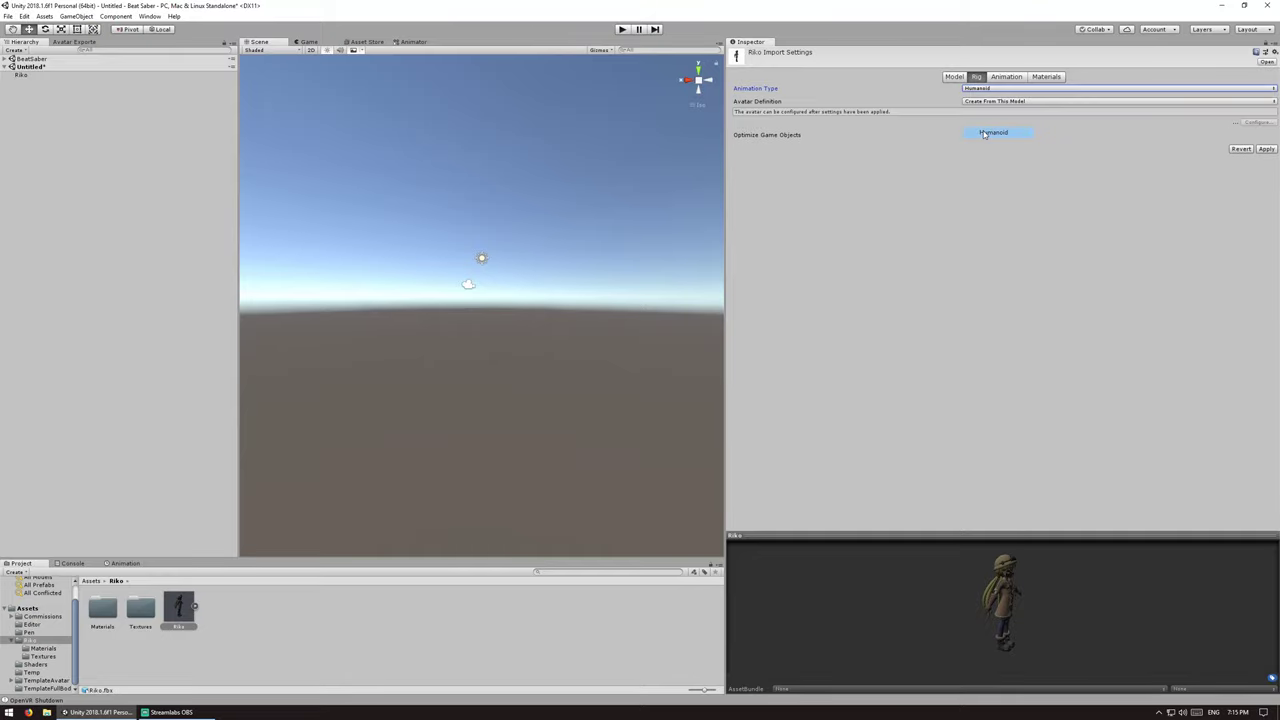
click(1265, 149)
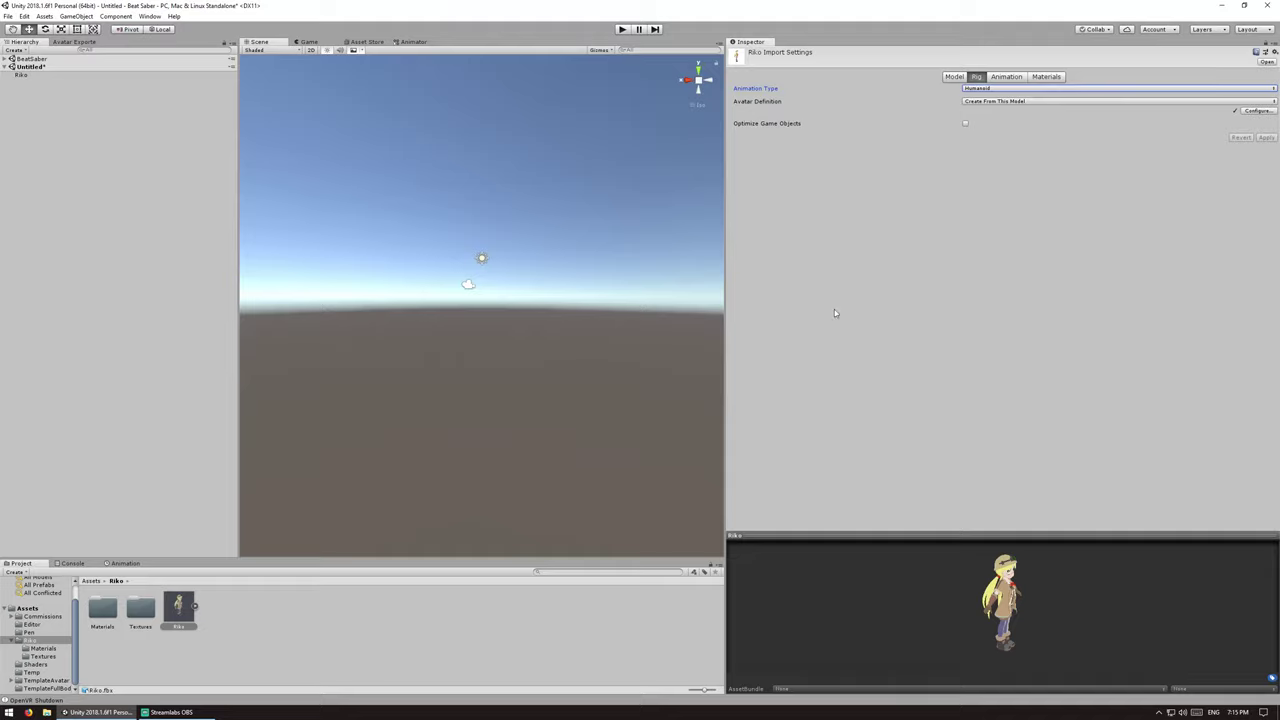
click(219, 621)
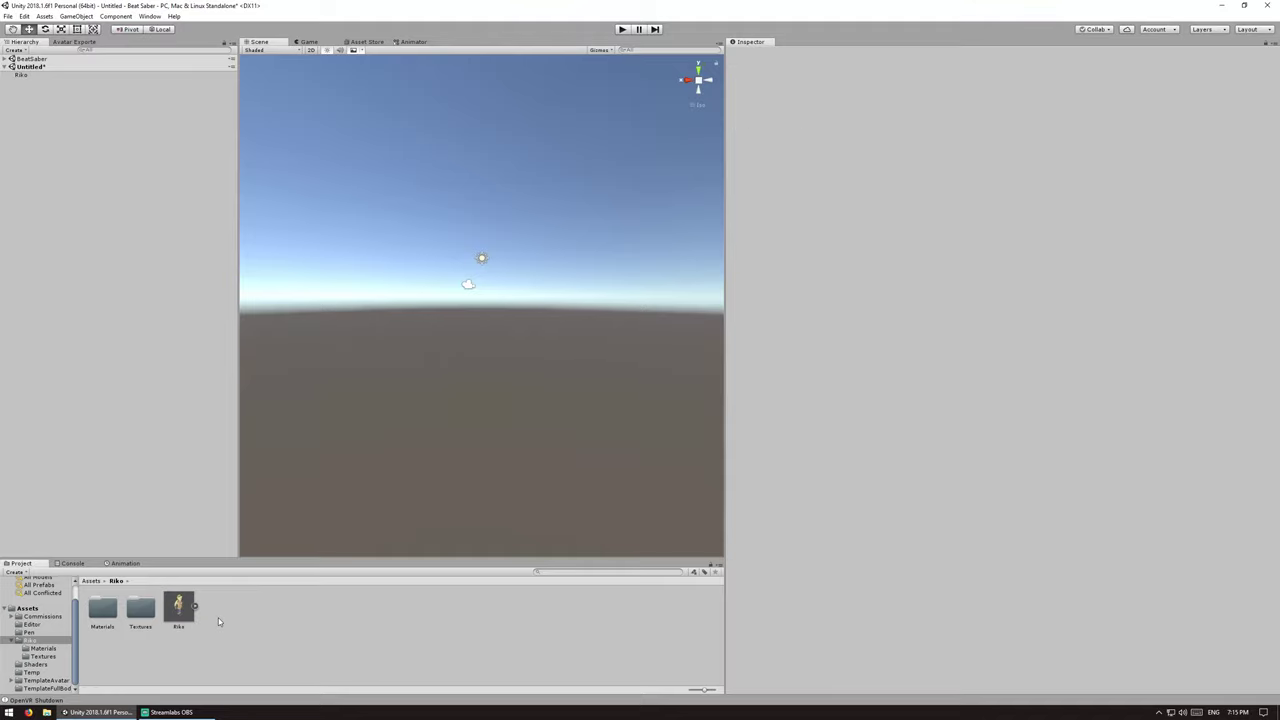
Step: Add a cube and scale it to 0.1 × 1.8 × 0.1
right_click(54, 109)
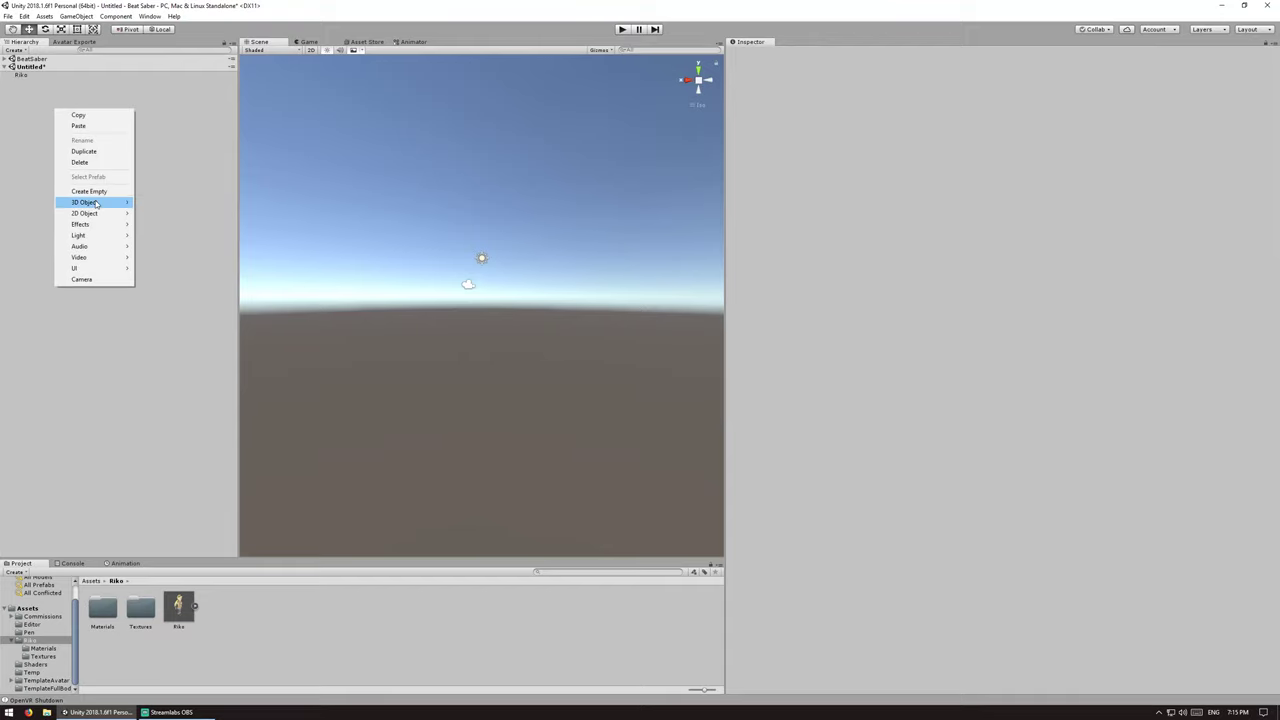
mouse_move(98, 203)
click(152, 203)
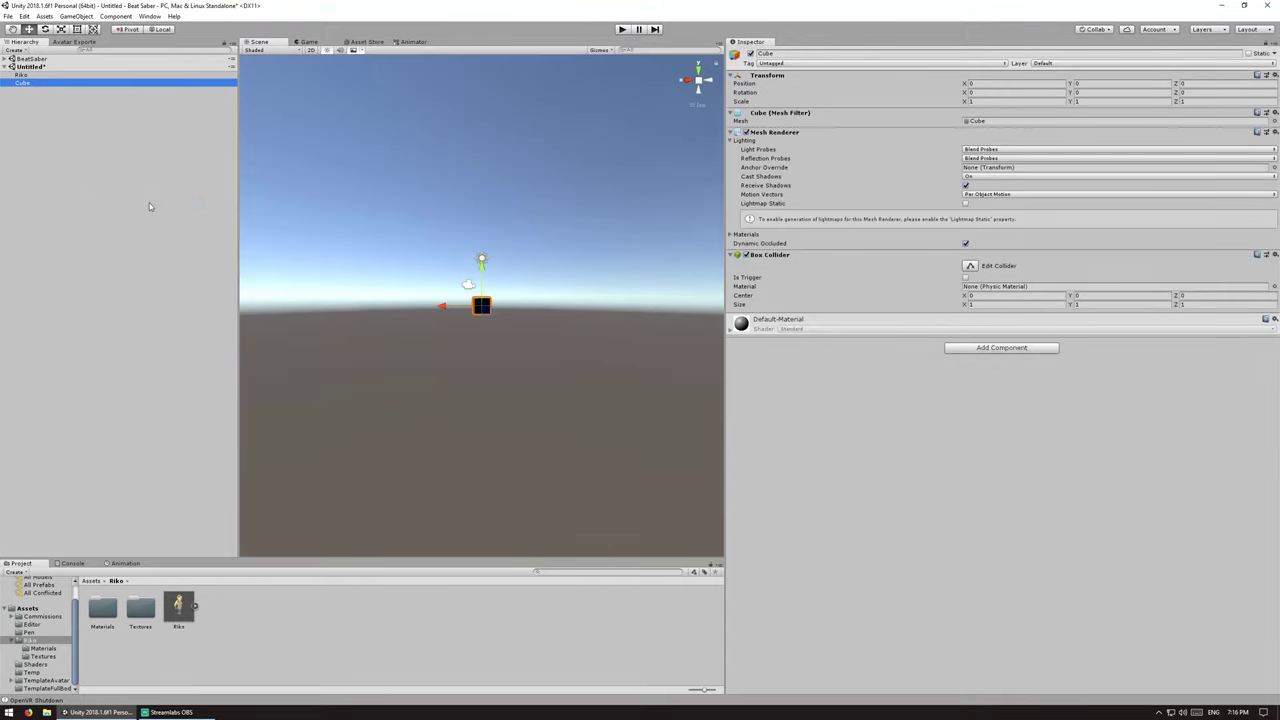
click(990, 102)
text(0.1)
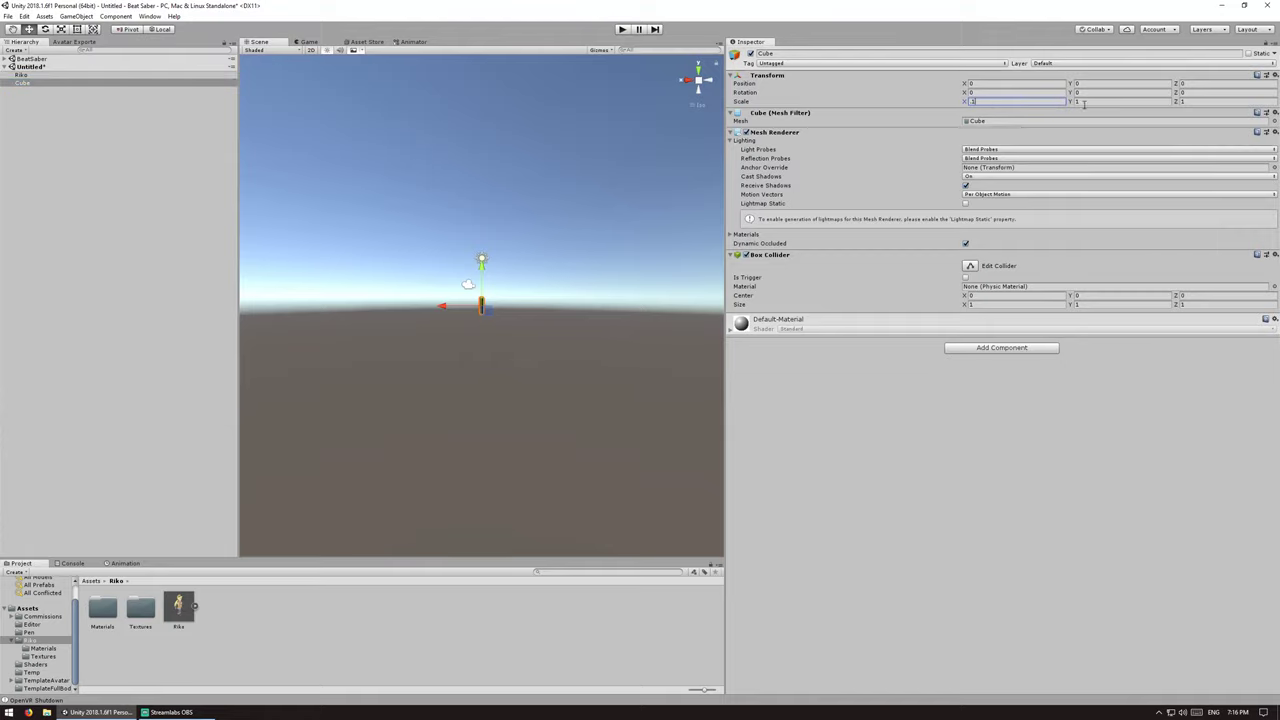
click(1084, 102)
key(Tab)
text(0.1)
click(1138, 100)
click(1099, 91)
scroll(518, 353, up, 10)
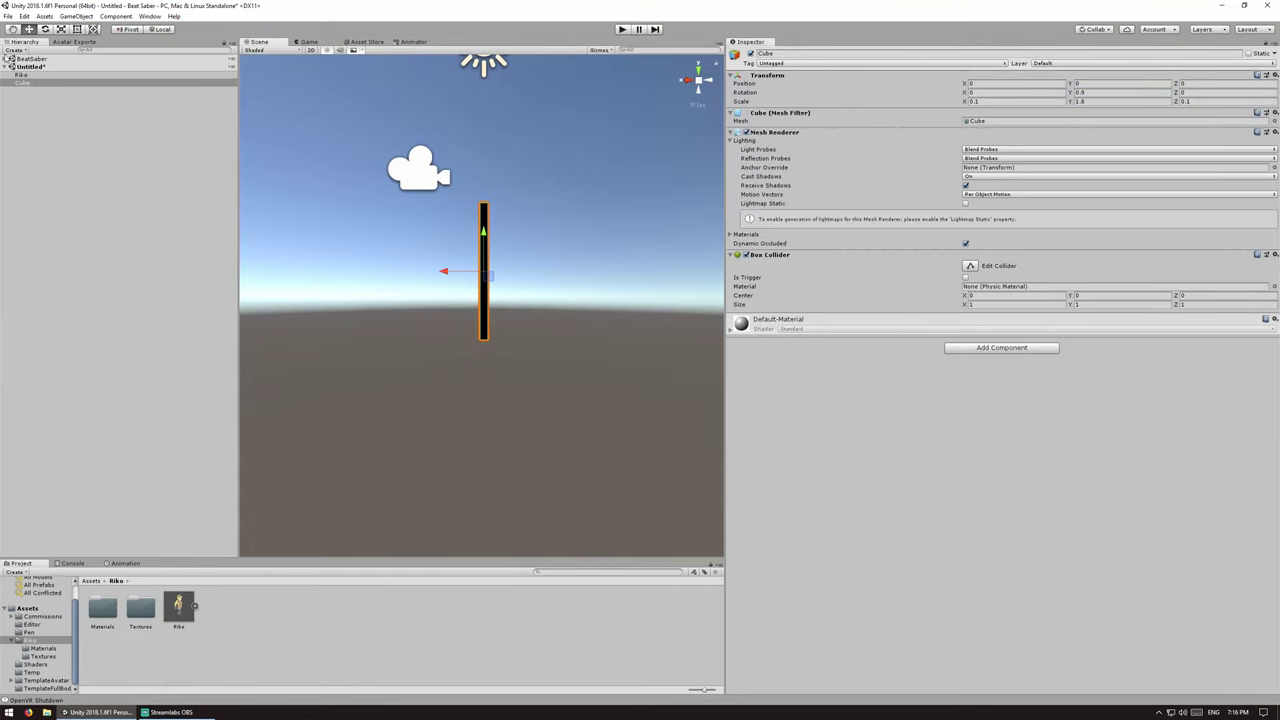
Step: Give the cube Y rotation 0 and raise it to Y position 0.9
click(30, 76)
click(34, 83)
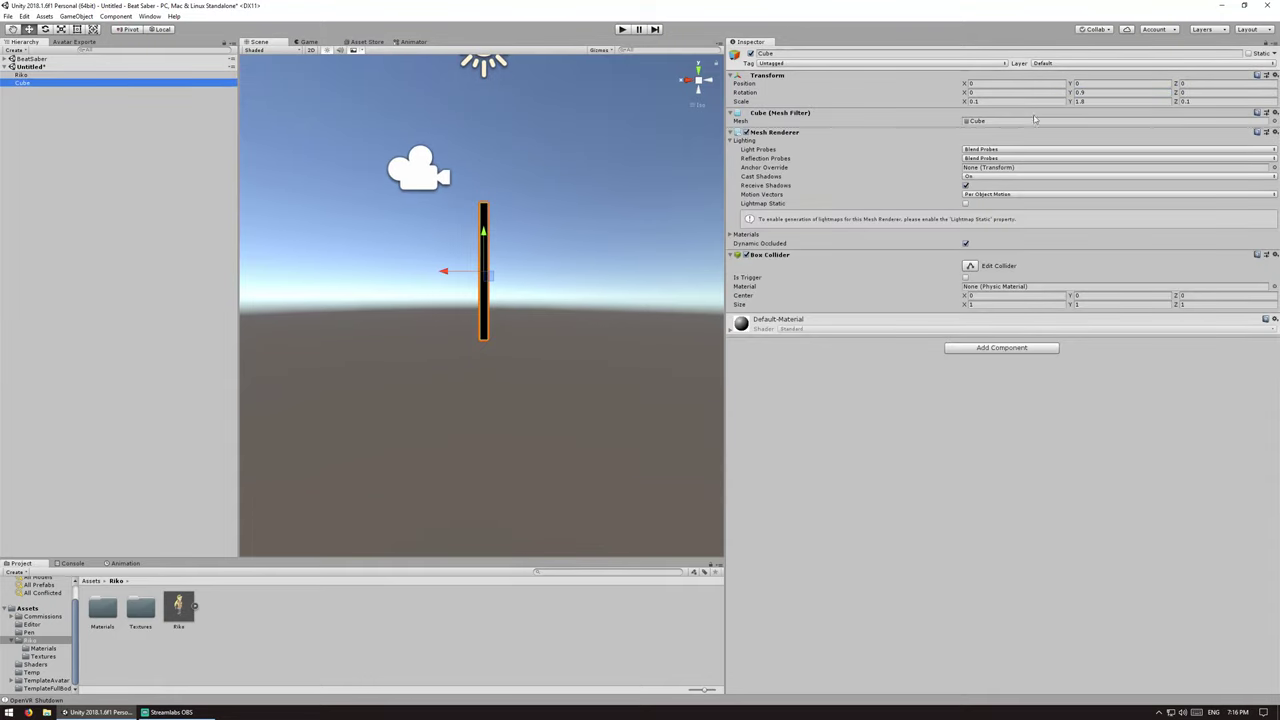
click(1098, 92)
text(0)
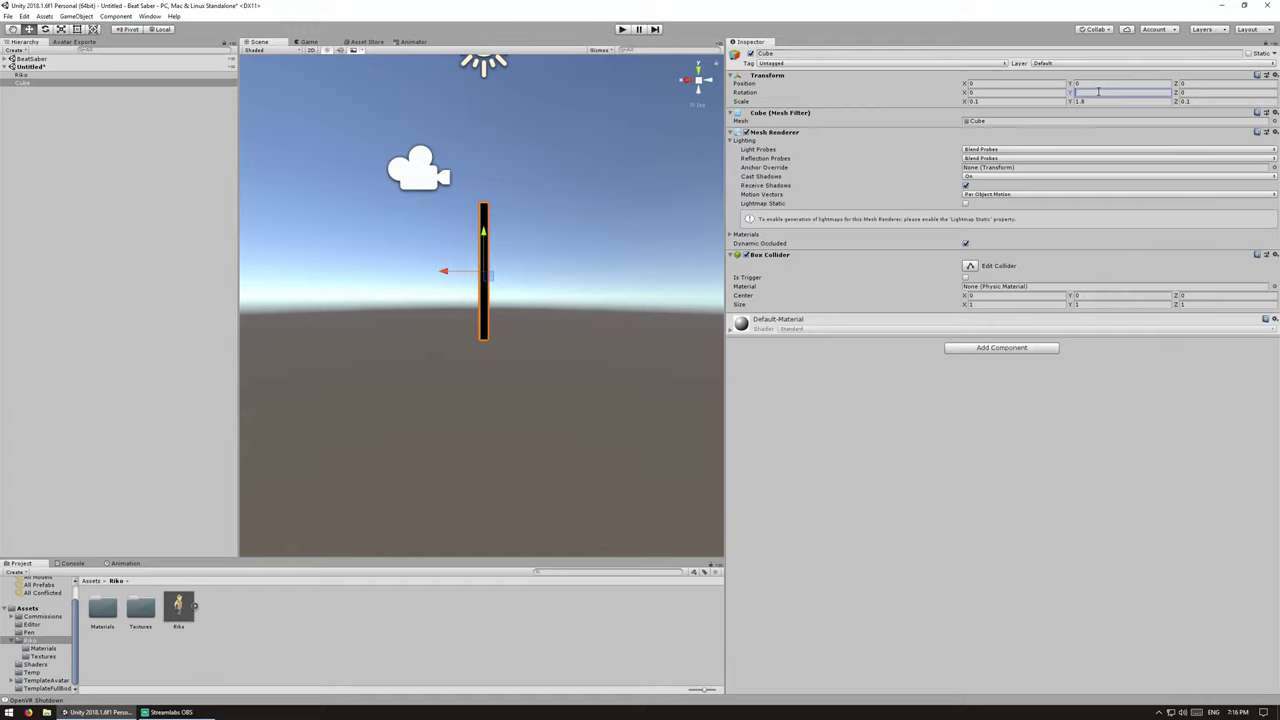
click(1101, 84)
text(0.9)
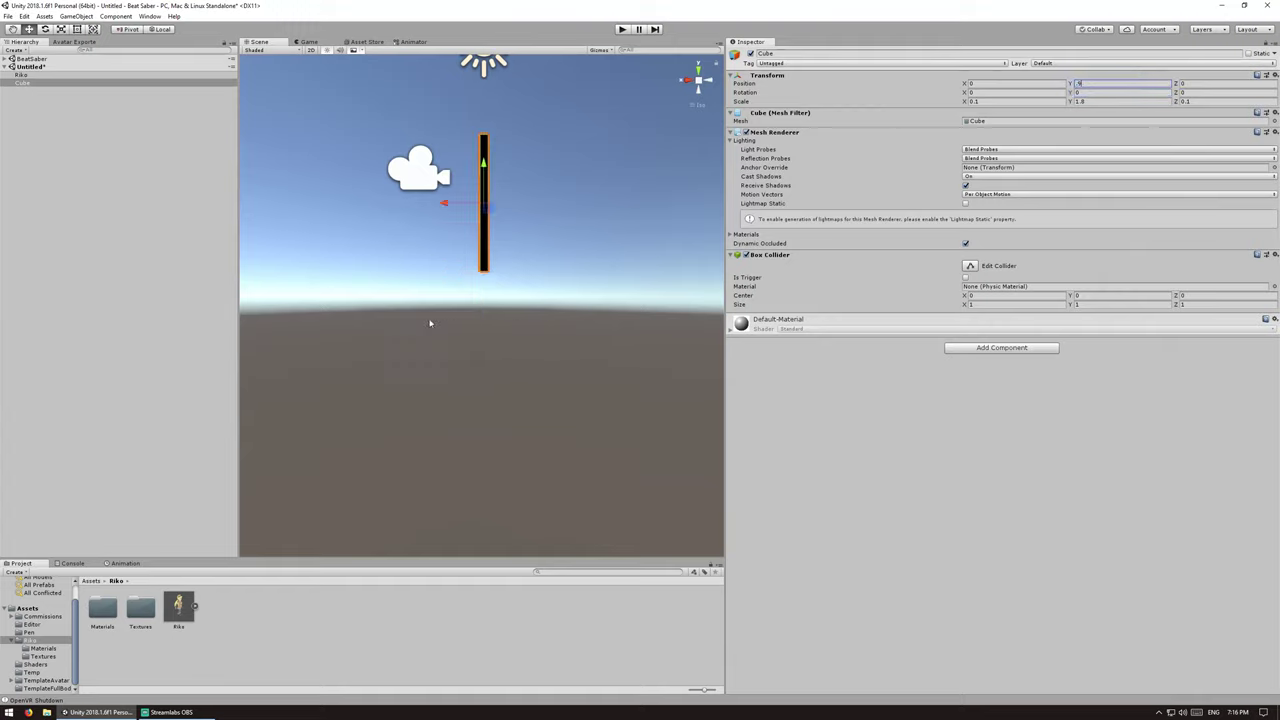
click(35, 76)
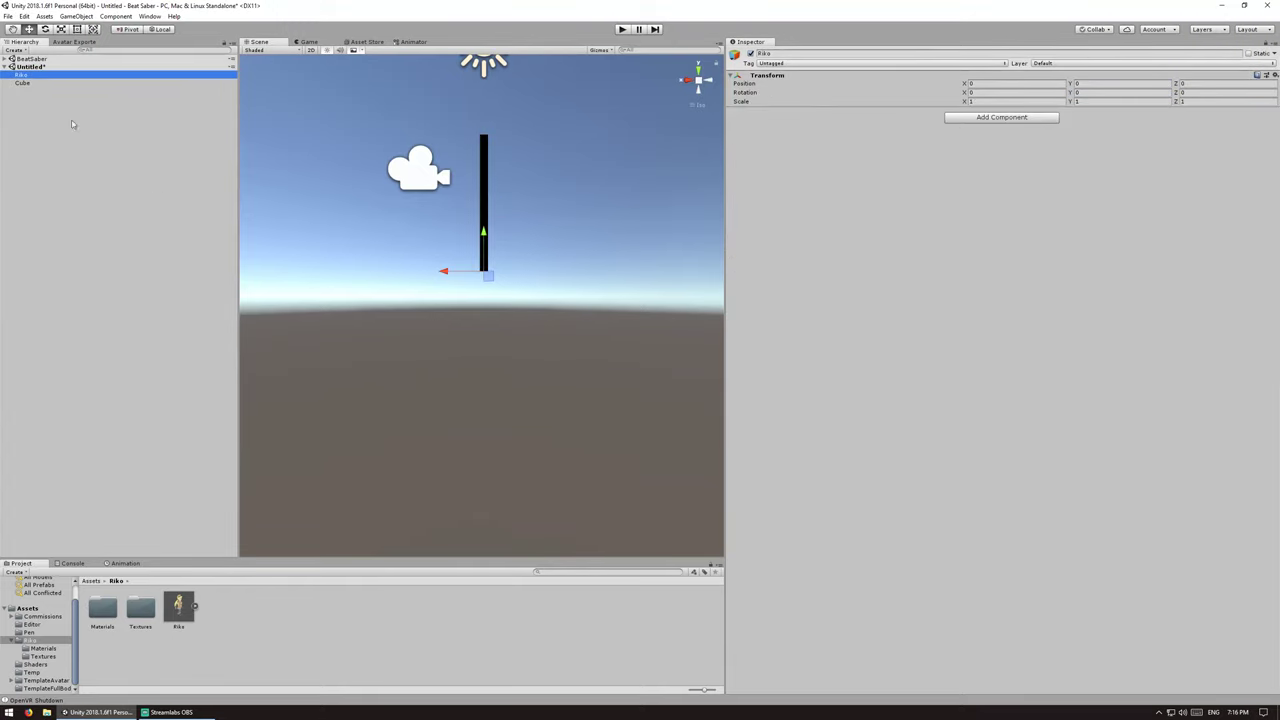
middle_drag(563, 407, 529, 473)
Step: Put the Riko model inside the Riko empty and scale it to about 0.1 to match the cube
drag(178, 605, 33, 80)
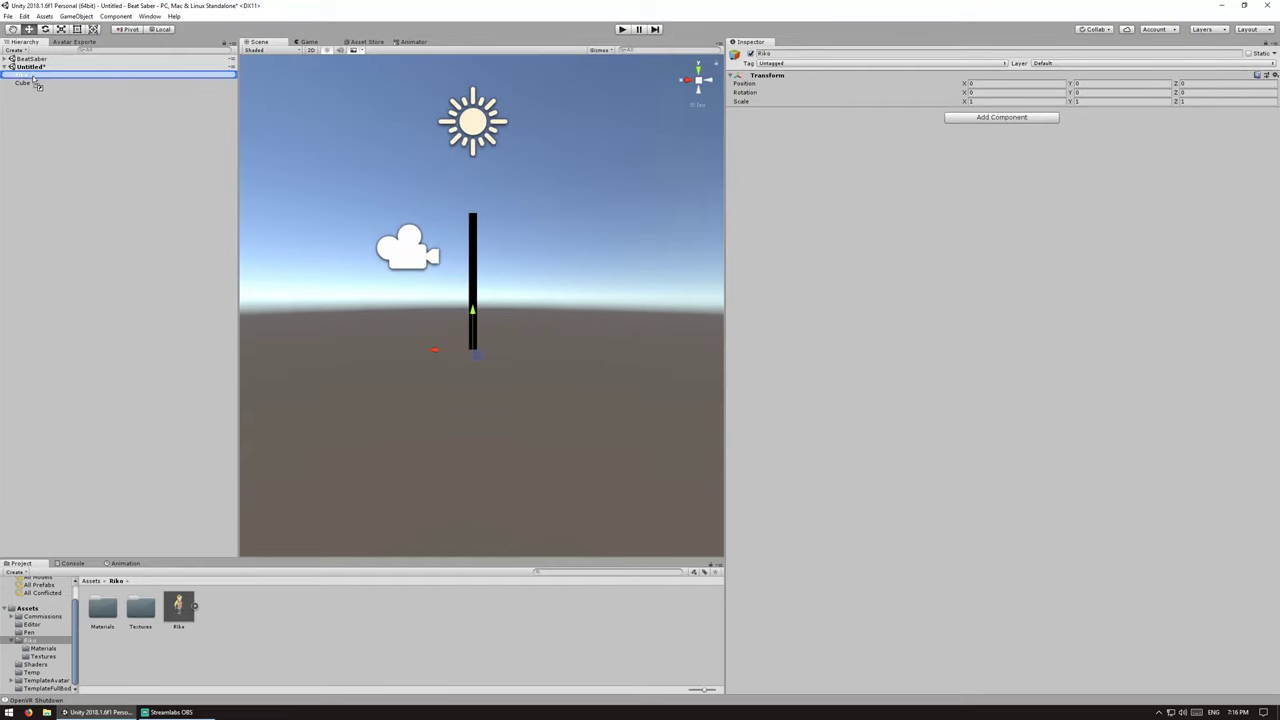
scroll(445, 291, down, 6)
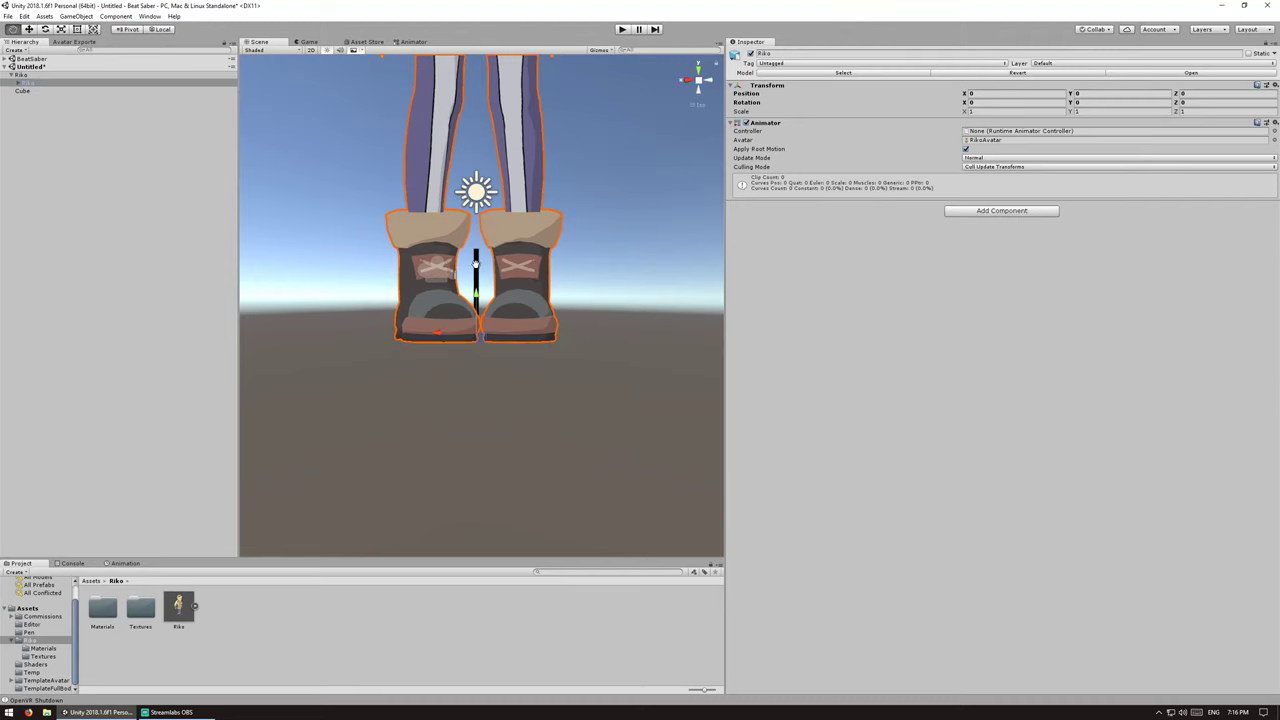
scroll(445, 291, down, 3)
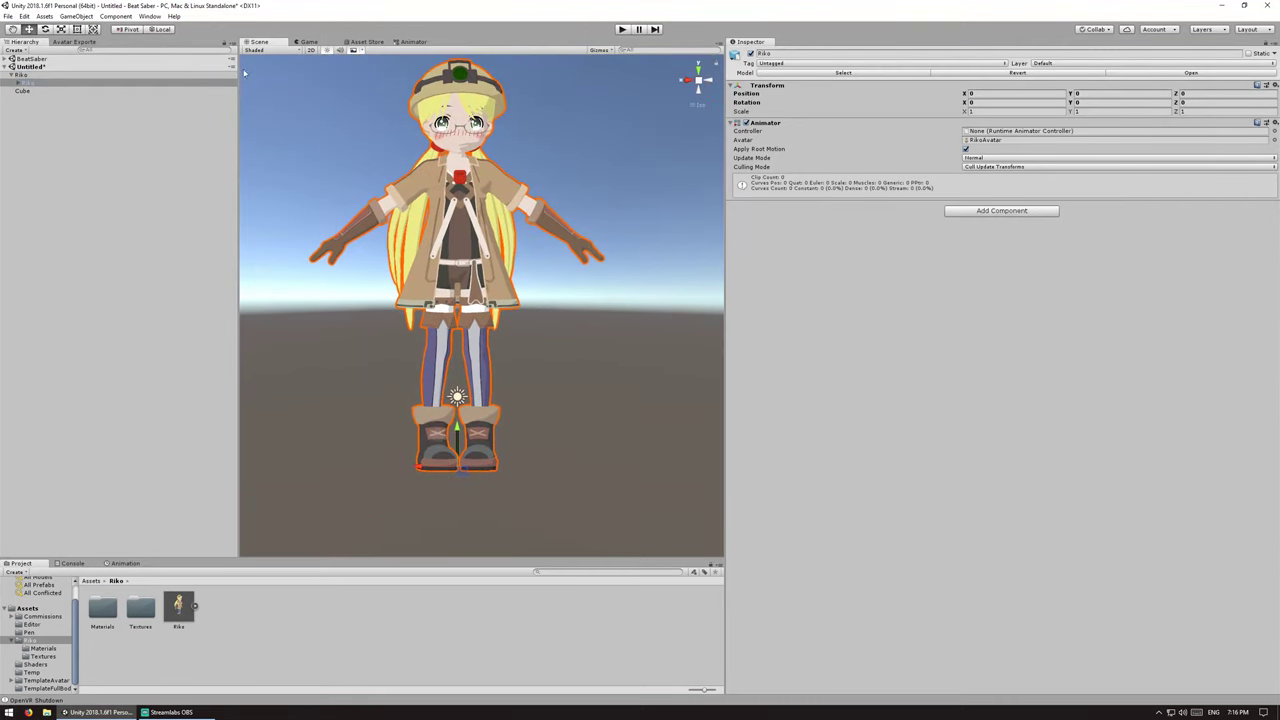
click(63, 30)
drag(456, 466, 454, 511)
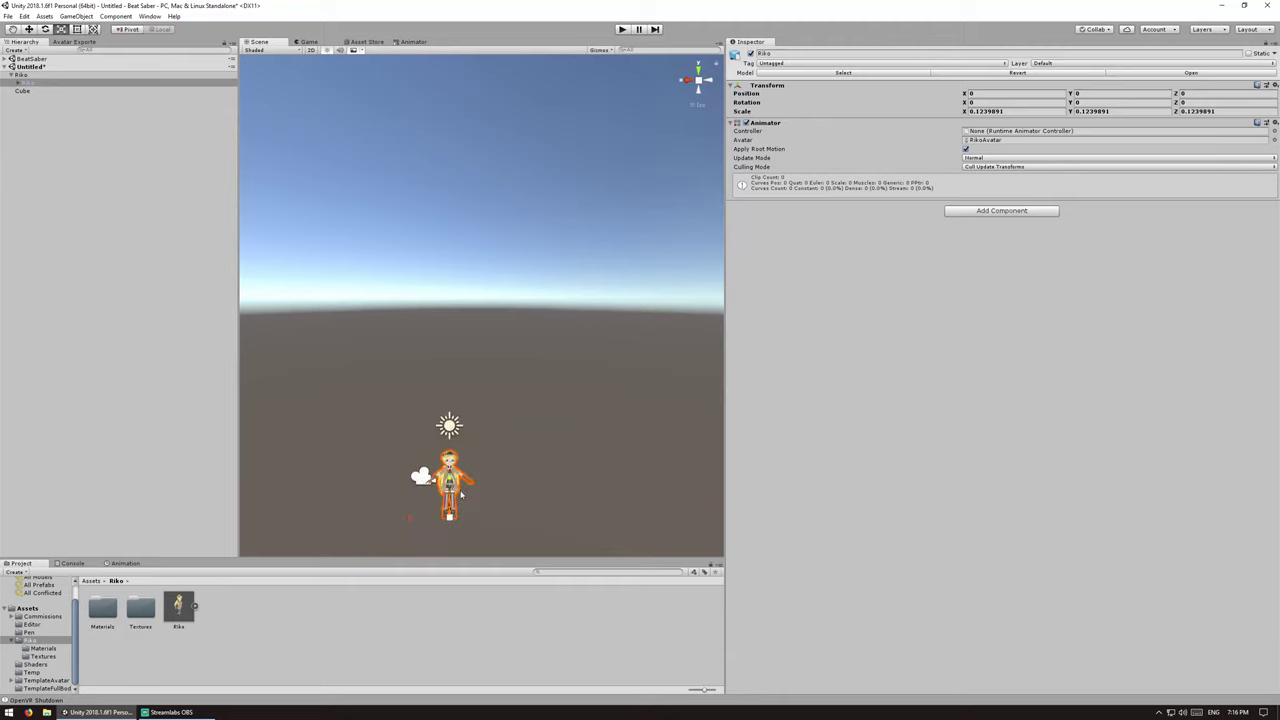
key(f)
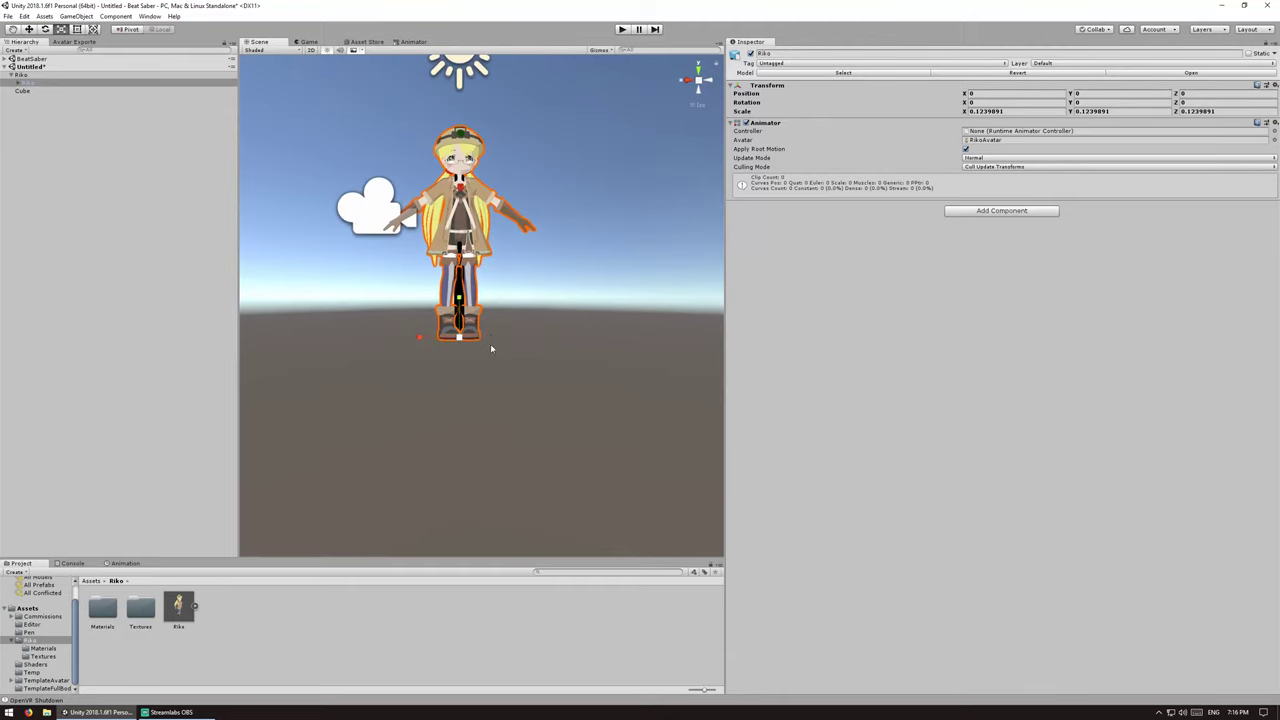
mouse_move(463, 425)
mouse_down()
mouse_move(465, 447)
mouse_move(465, 436)
mouse_up()
key(f)
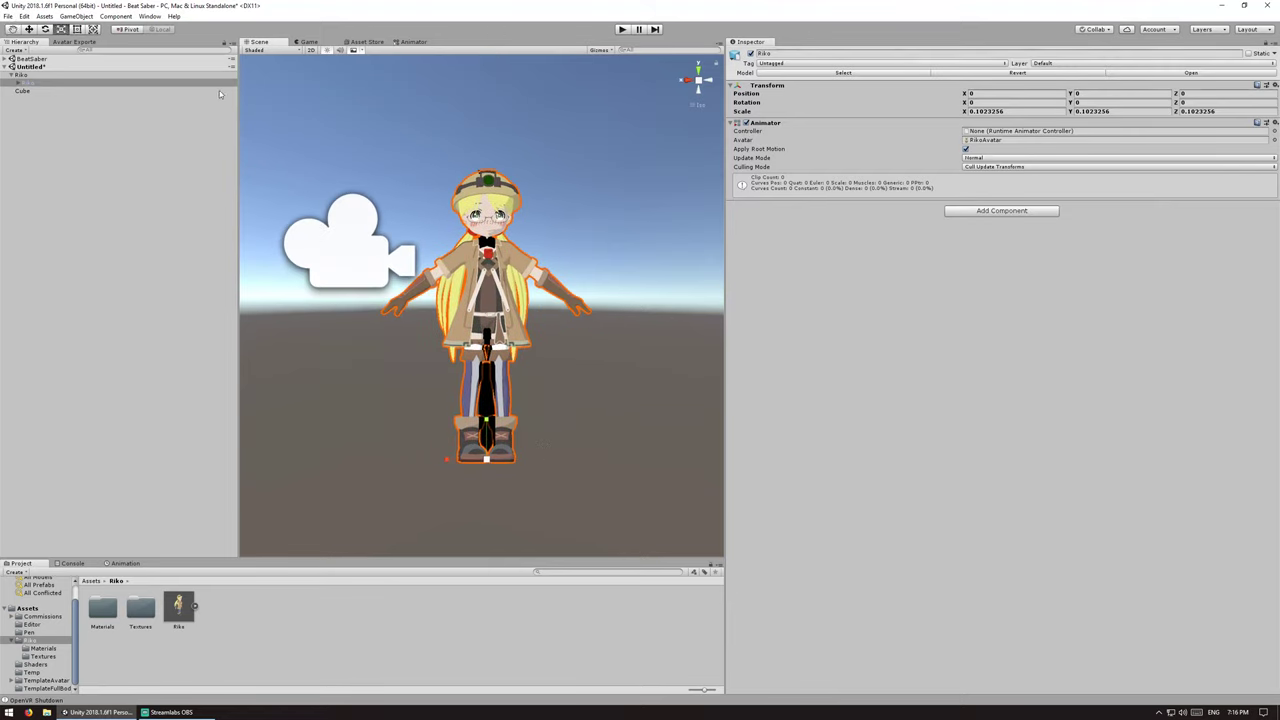
Step: Toggle the Riko model's visibility to check it, then delete the leftover Cube
click(750, 53)
click(750, 53)
click(750, 53)
click(750, 53)
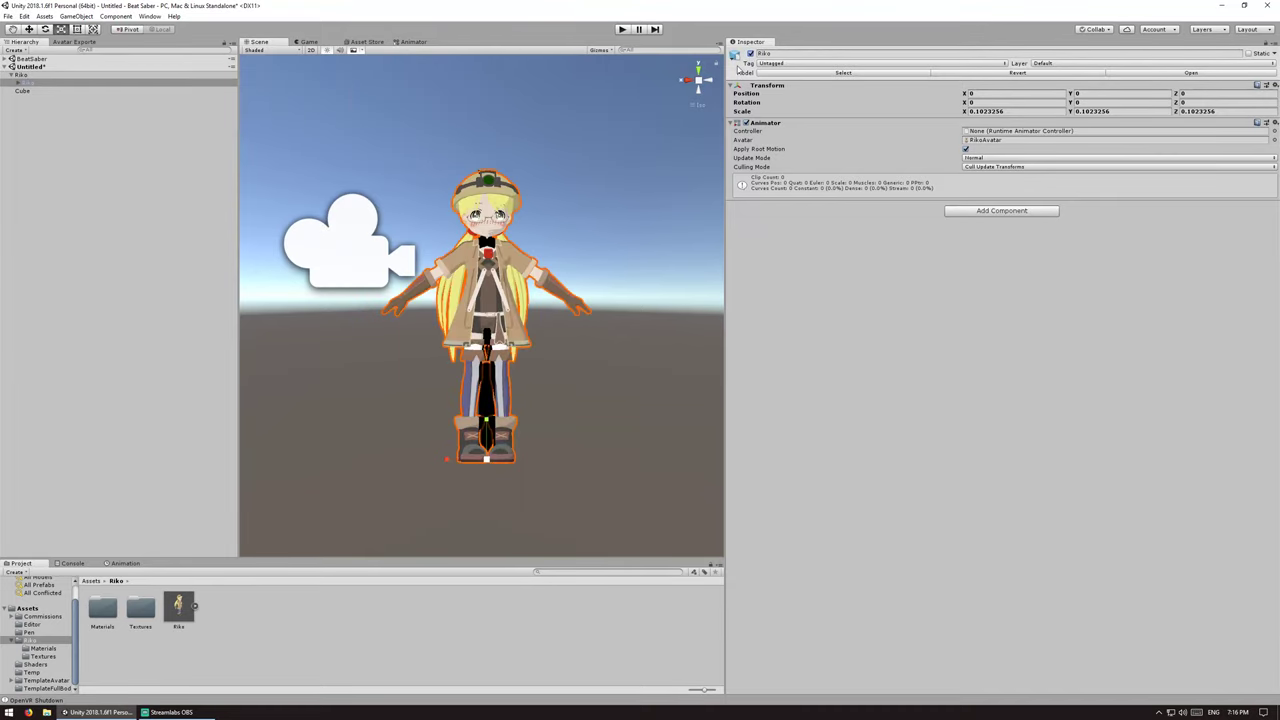
click(24, 91)
key(Delete)
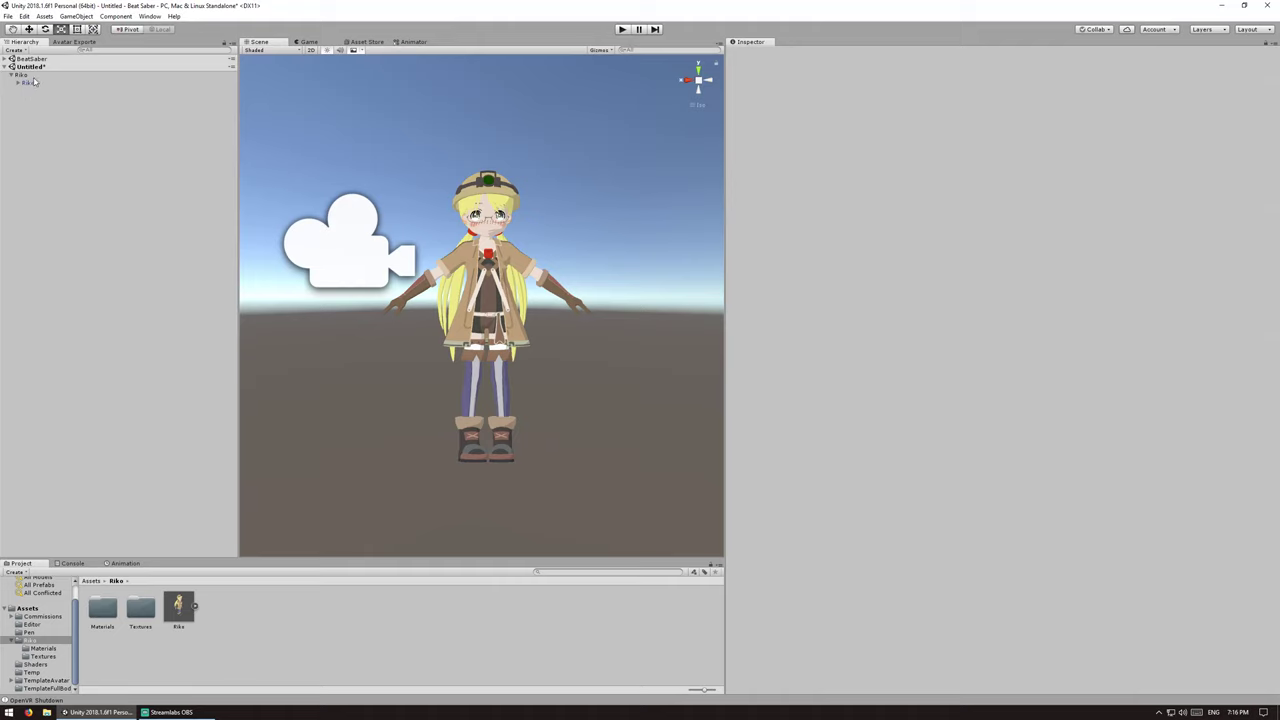
Step: Expand the inner Riko model and select its Body mesh
click(30, 84)
click(22, 76)
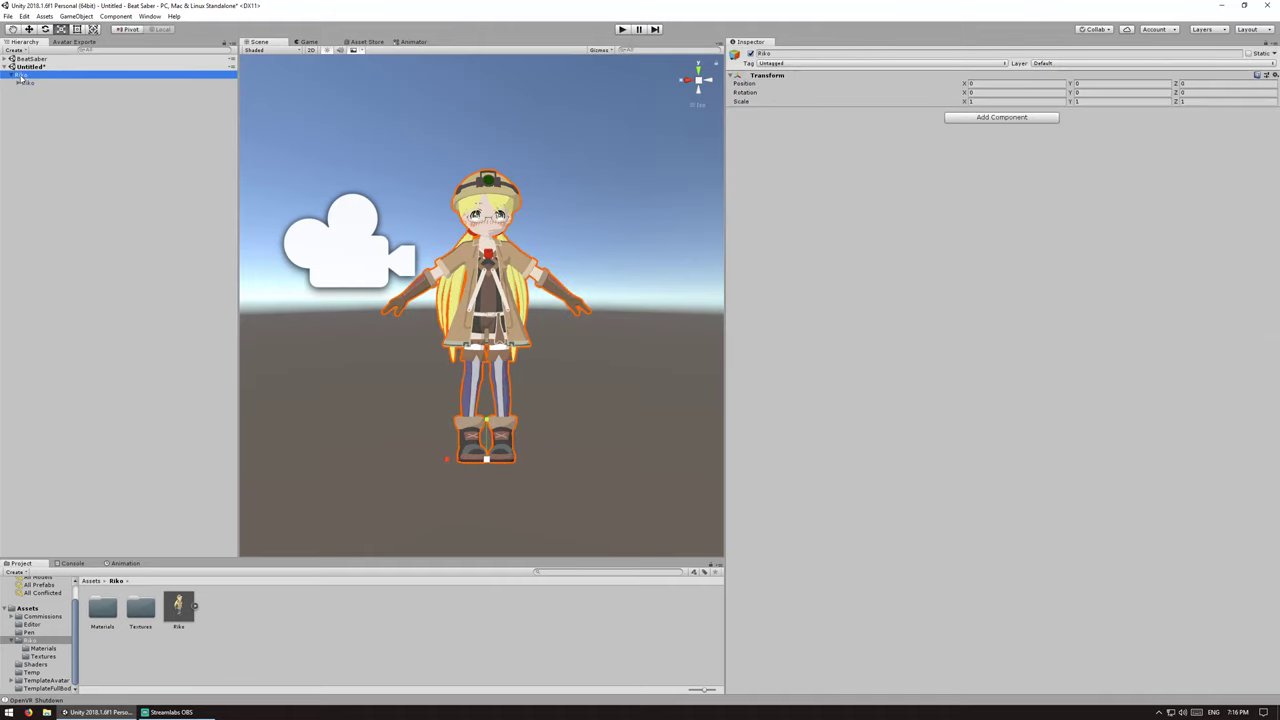
click(34, 84)
click(18, 83)
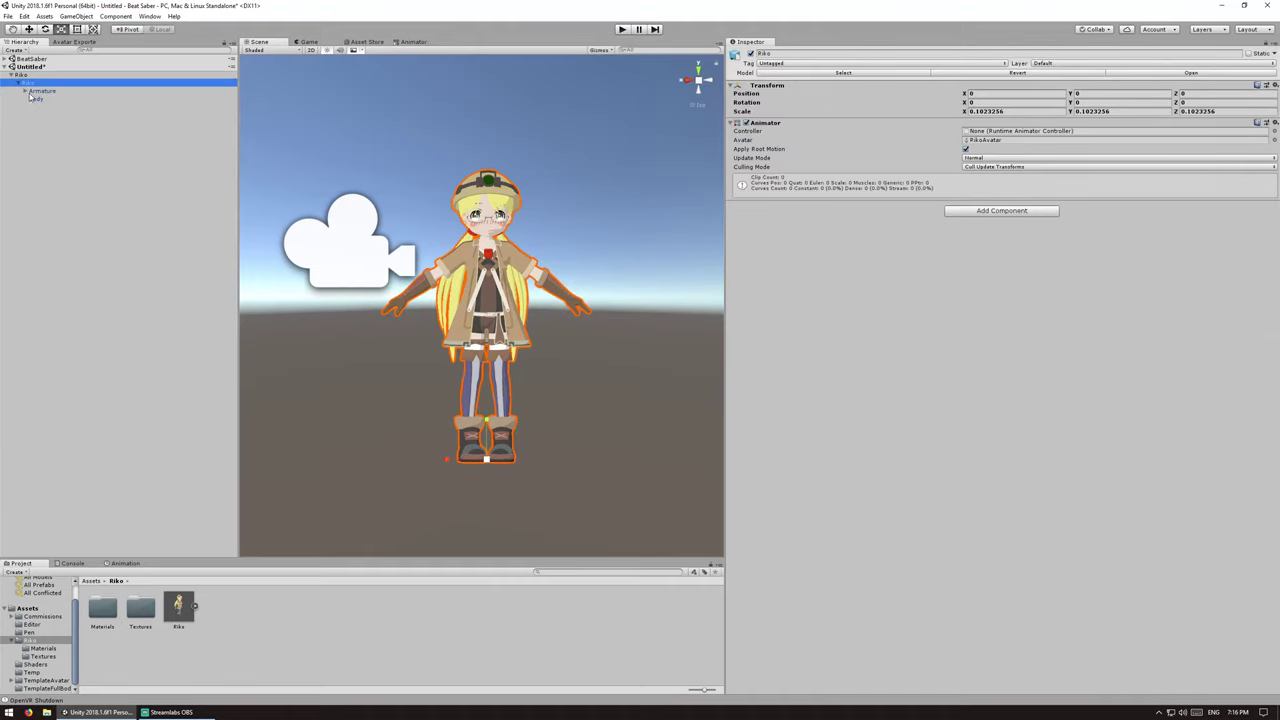
click(36, 100)
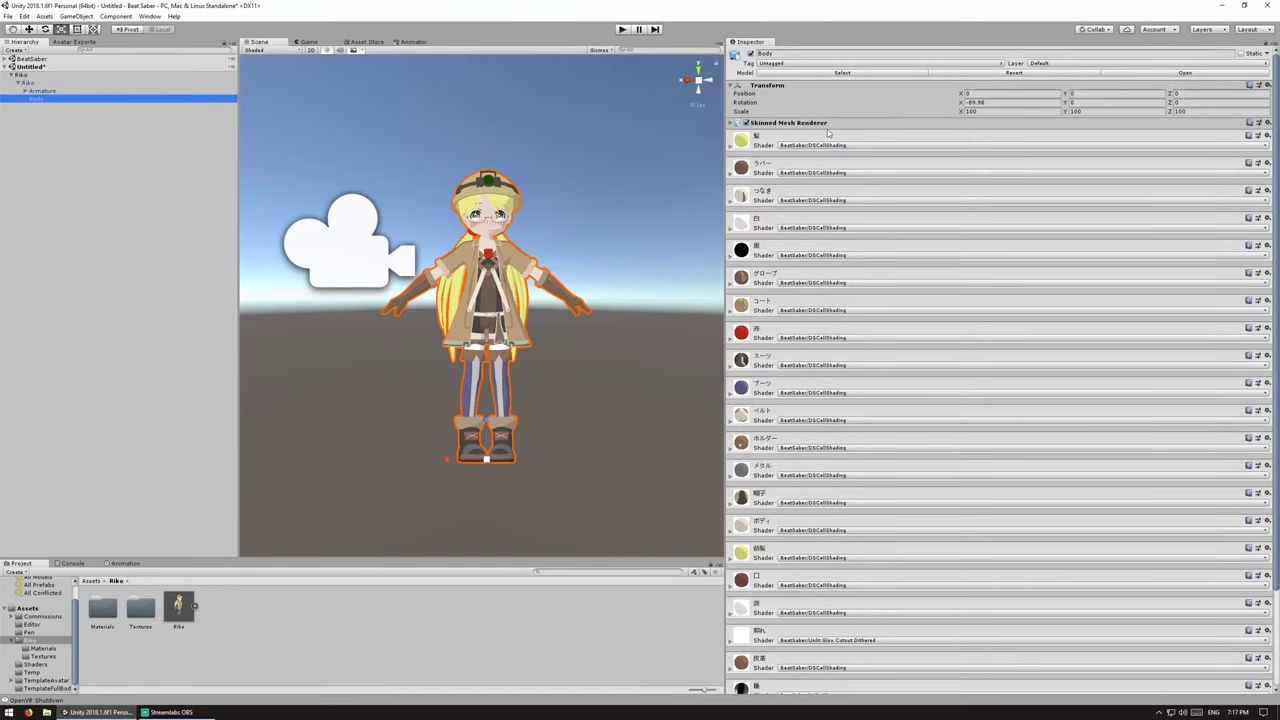
Step: Set the Body mesh's 右手振り and 左手振り blend shapes to 100
click(766, 123)
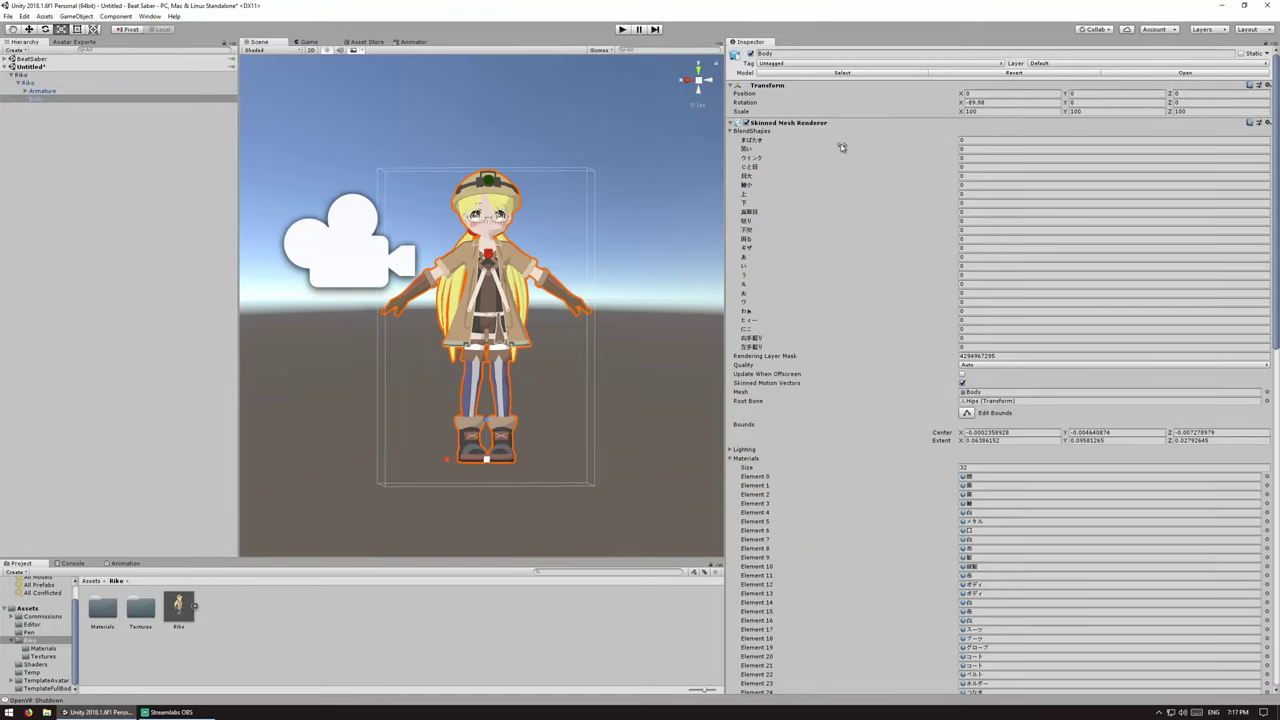
click(966, 339)
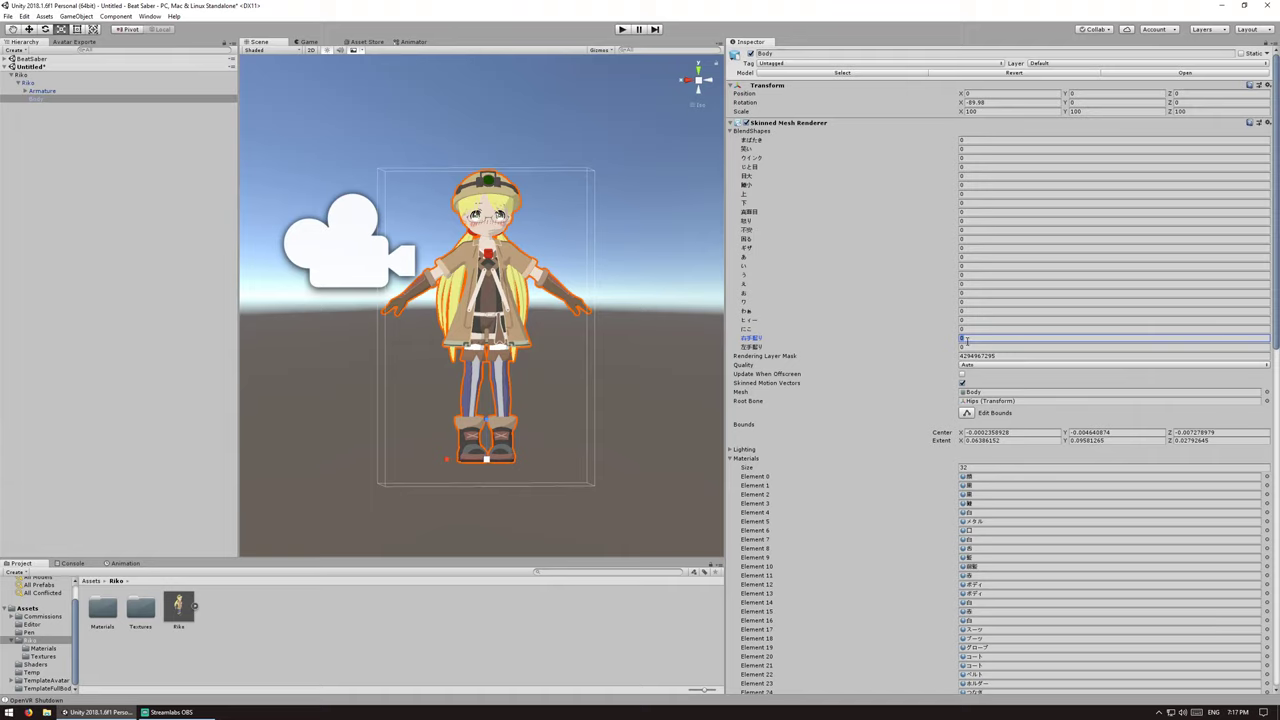
text(100)
click(969, 347)
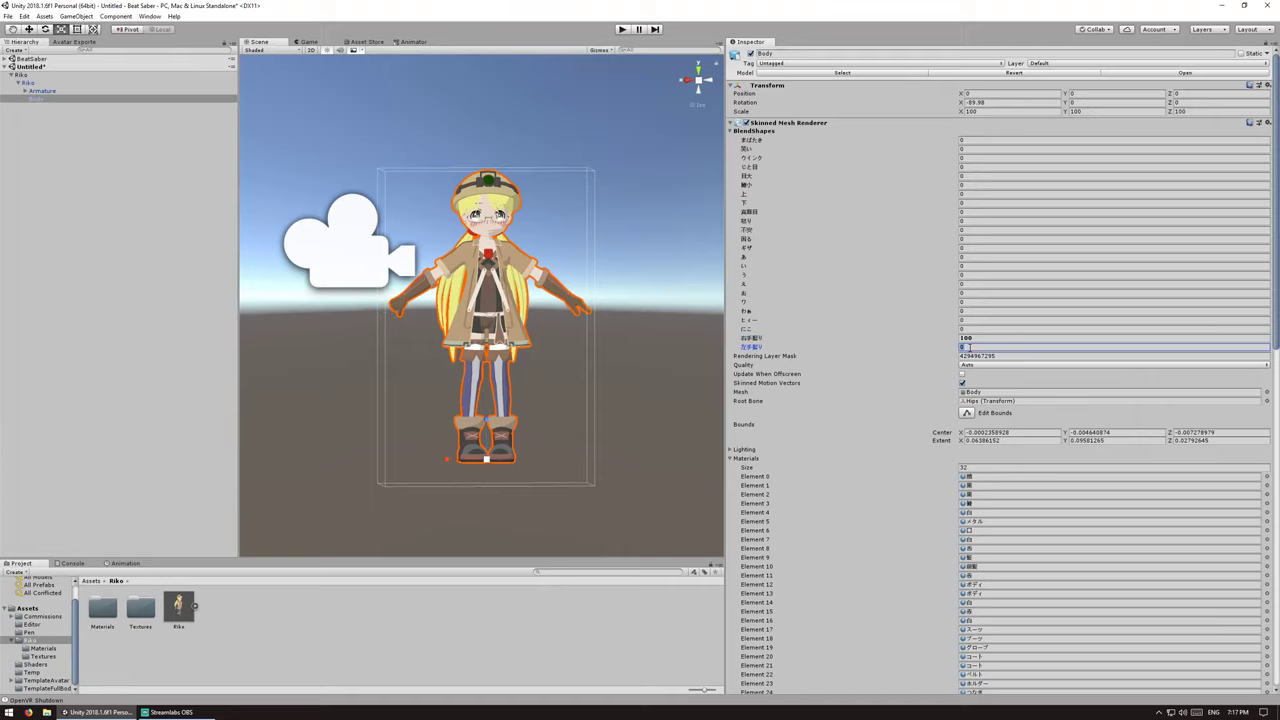
text(100)
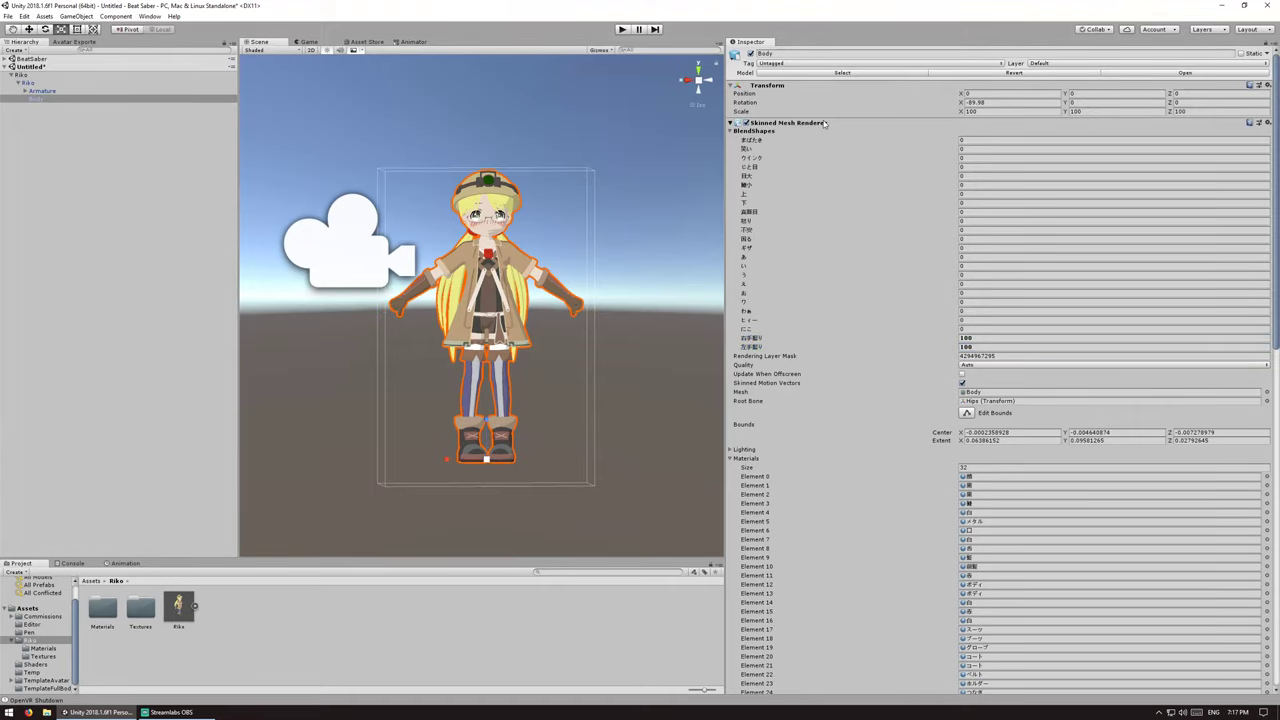
click(826, 125)
scroll(512, 340, up, 2)
scroll(512, 340, up, 1)
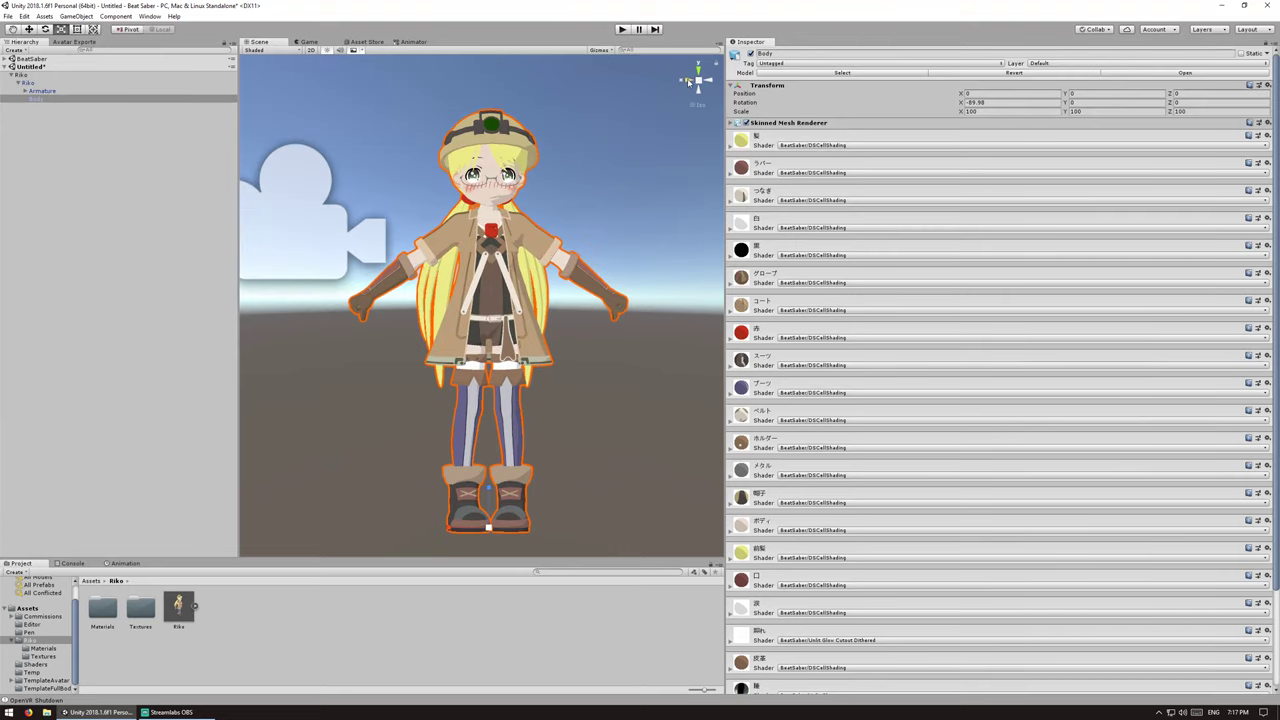
alt+drag(512, 340, 448, 281)
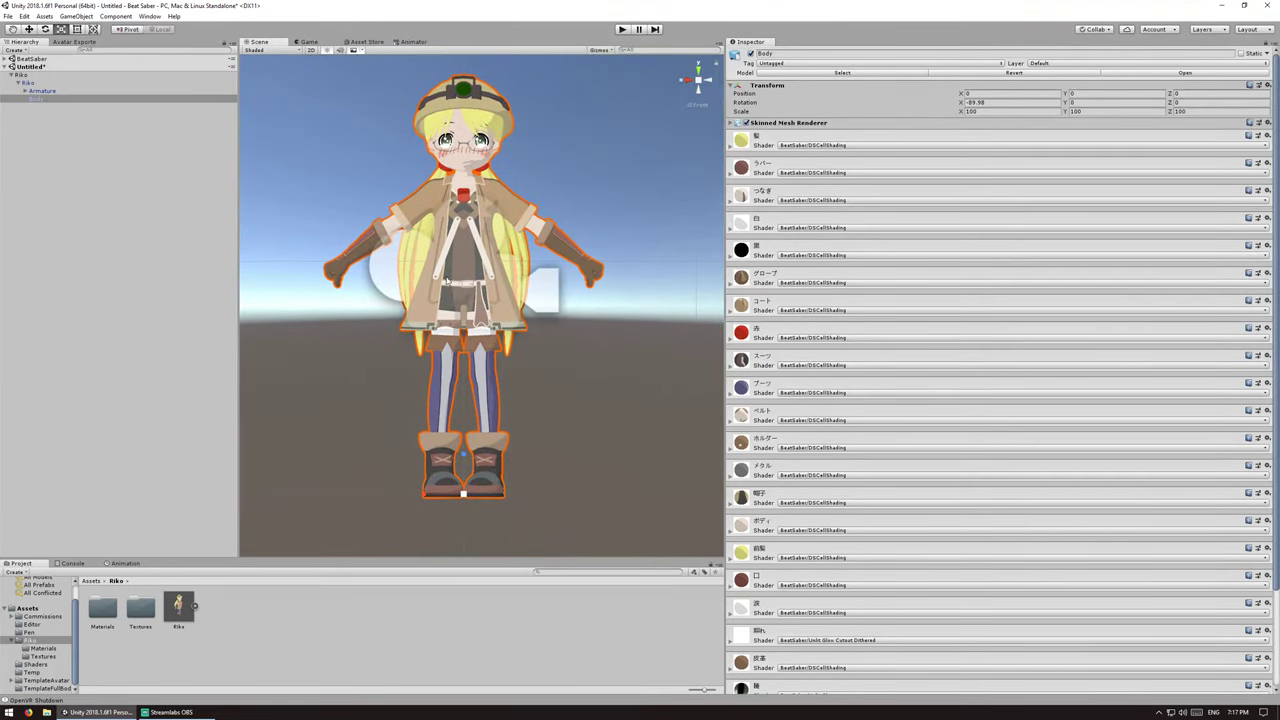
key(Up)
Step: Create an empty object under Riko and duplicate it into four empties
key(Left)
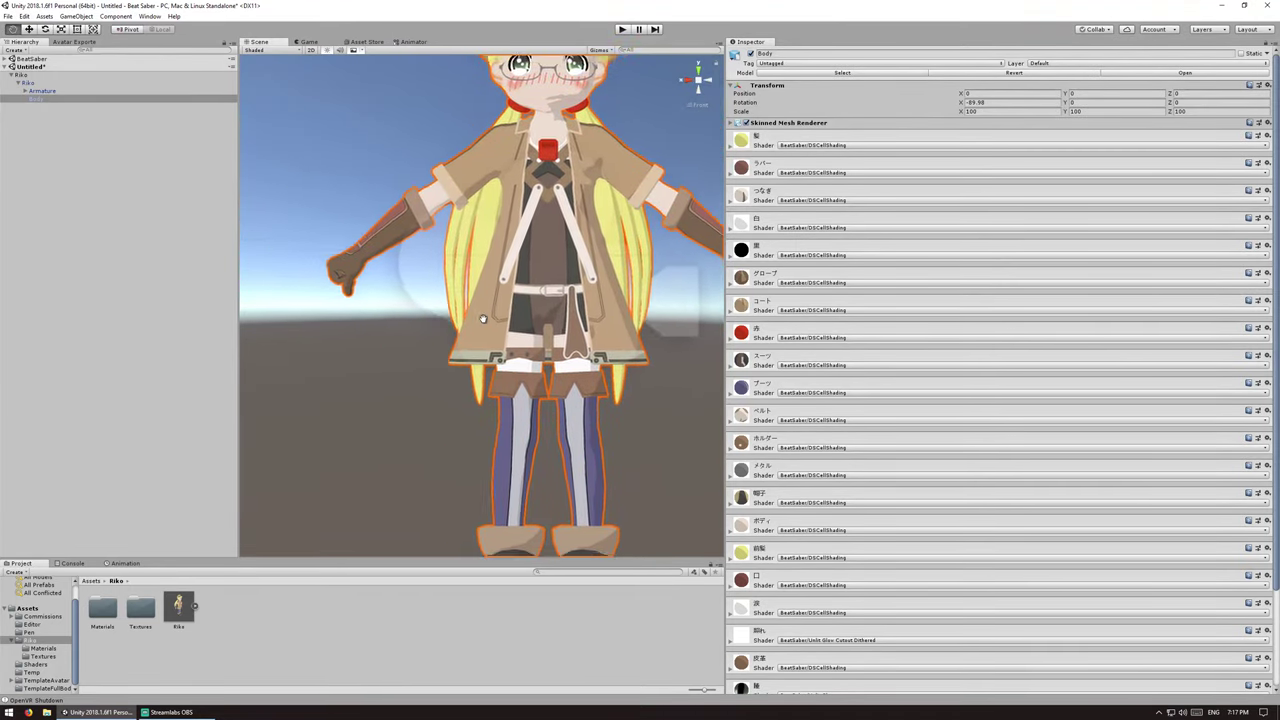
right_click(24, 76)
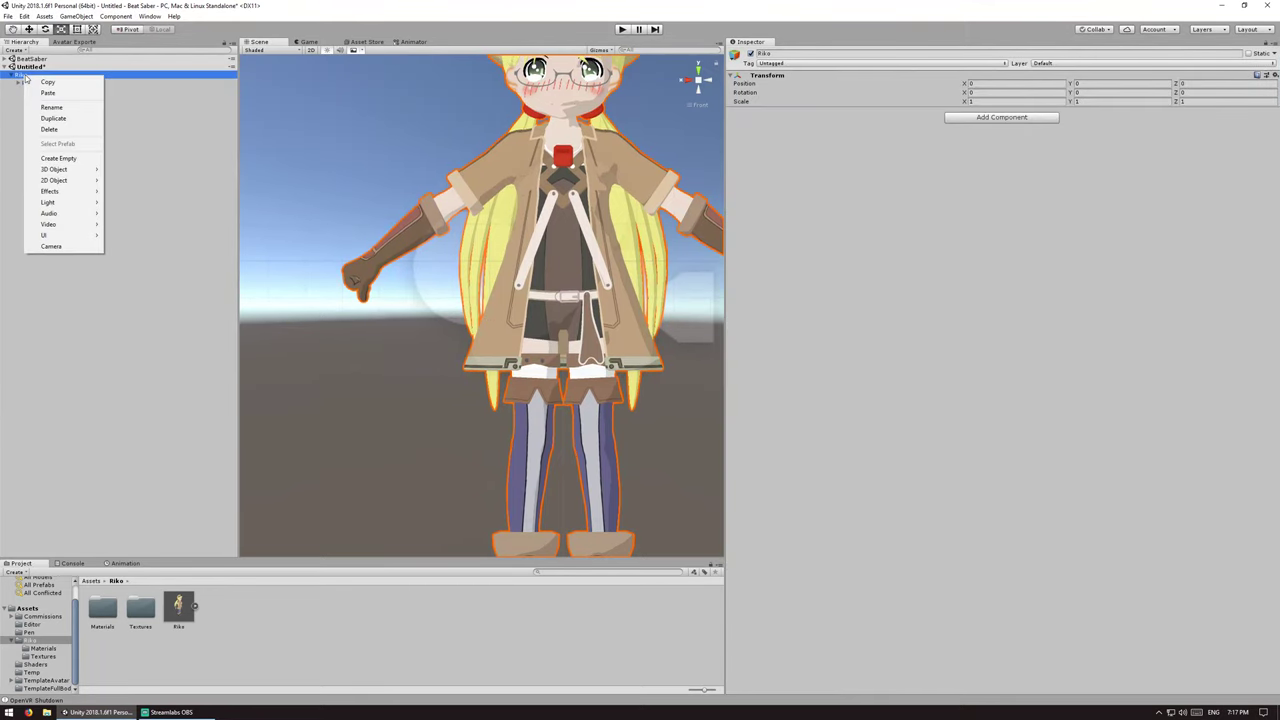
click(62, 157)
key(ctrl+d)
key(ctrl+d)
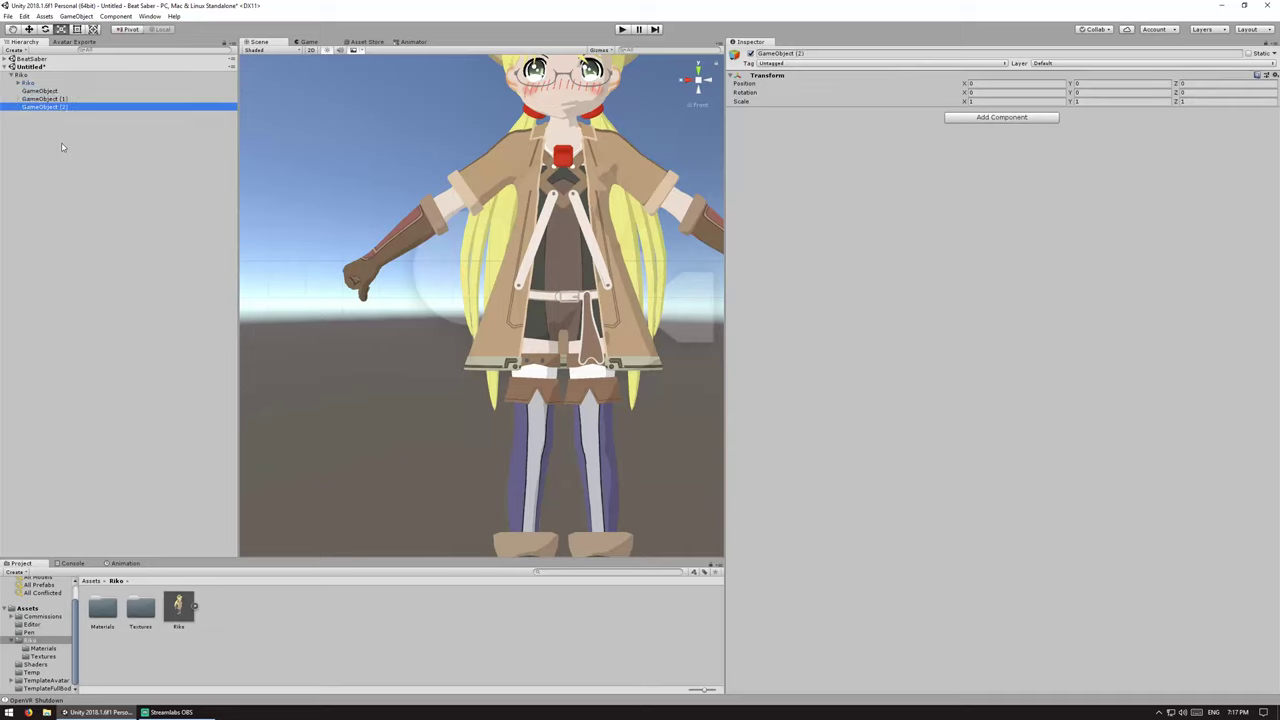
key(ctrl+d)
Step: Rename the first empty object to Head
click(55, 91)
key(F2)
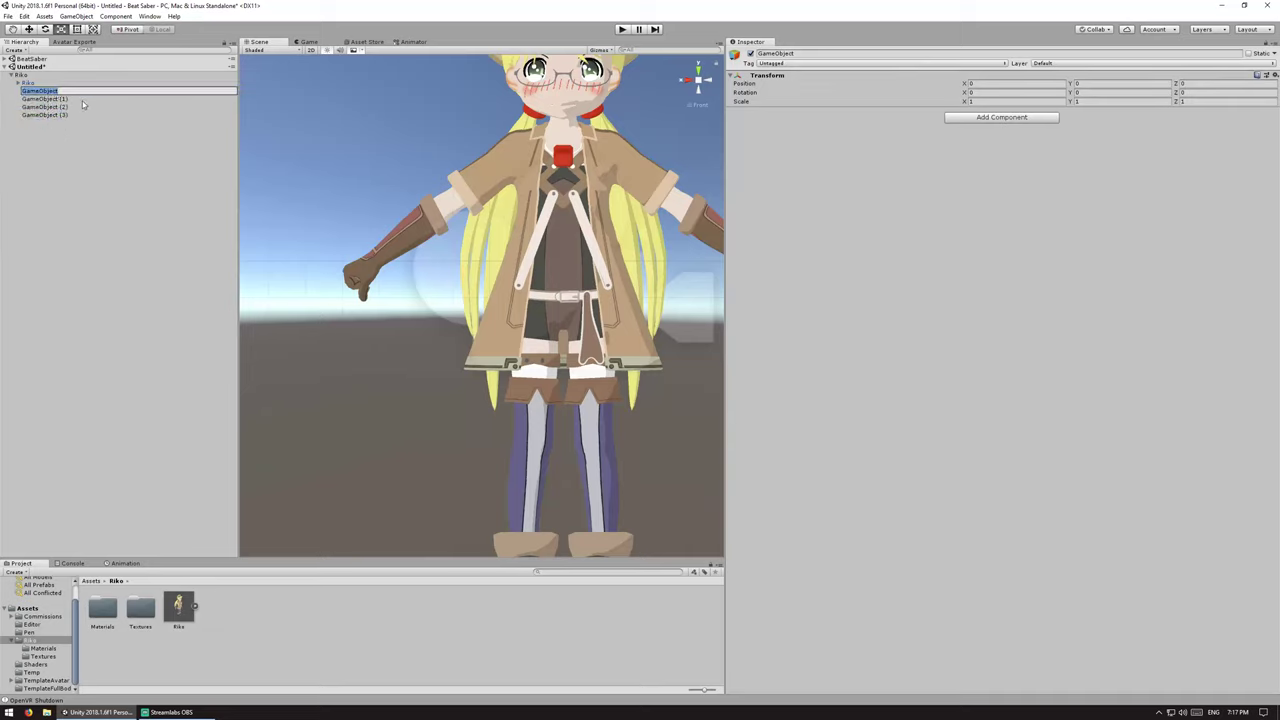
key(BackSpace)
text(HEad)
key(Return)
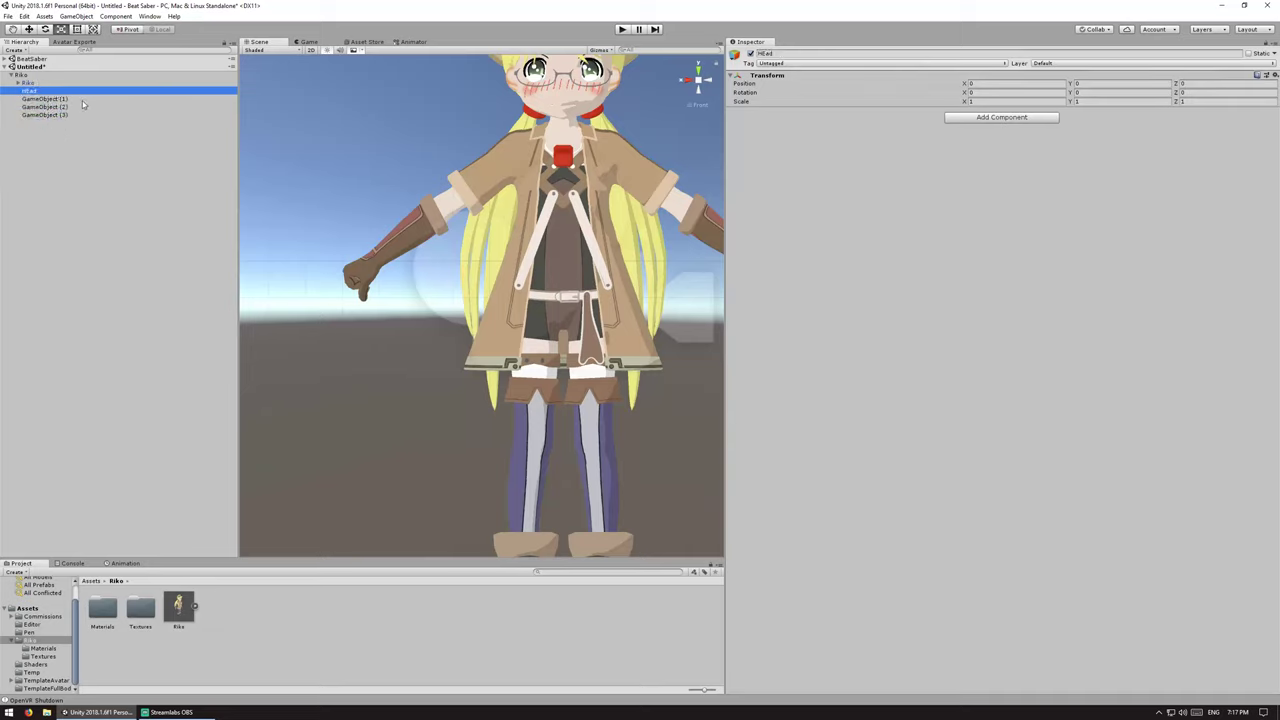
key(F2)
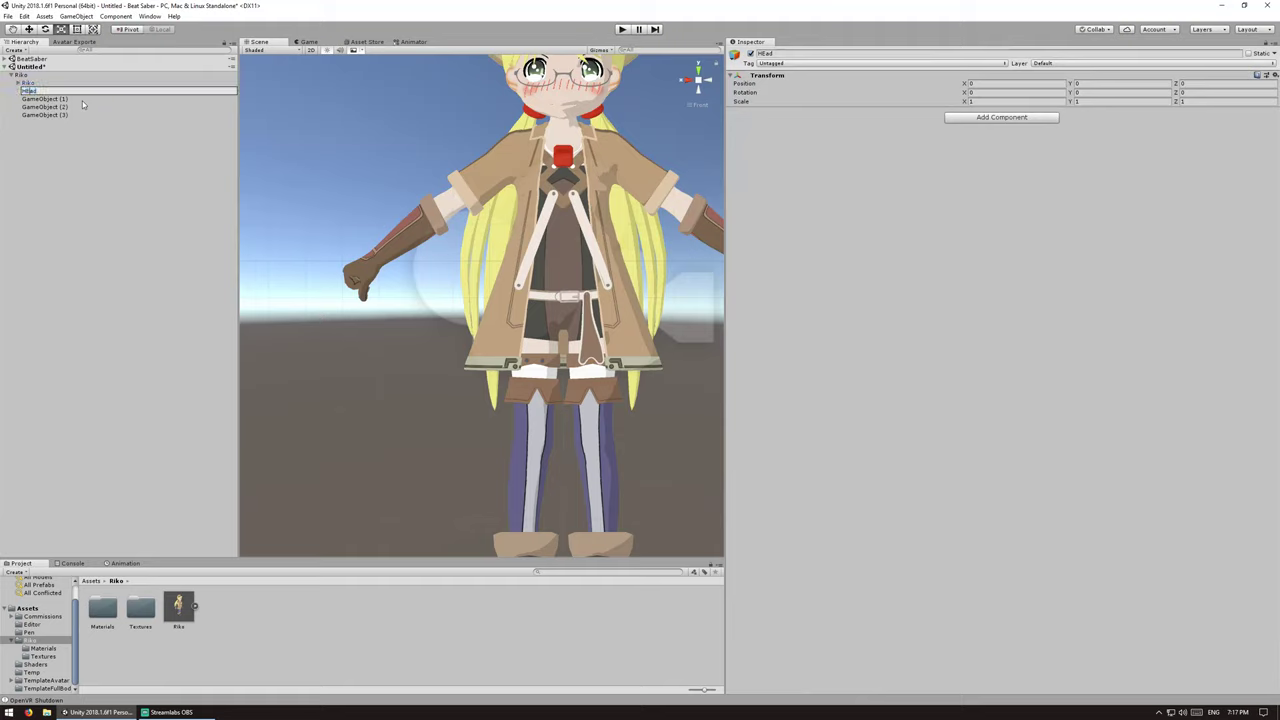
key(Return)
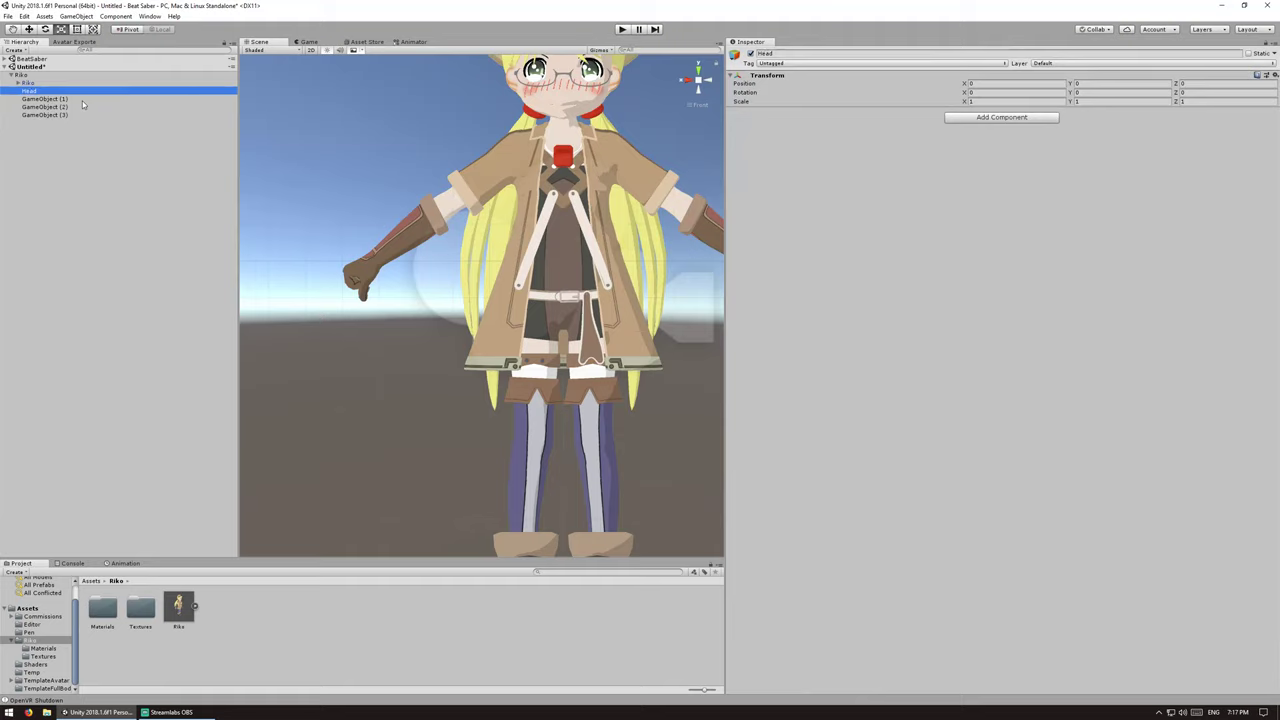
Step: Rename the next two empty objects to Body and LeftHand
click(83, 100)
key(F2)
key(BackSpace)
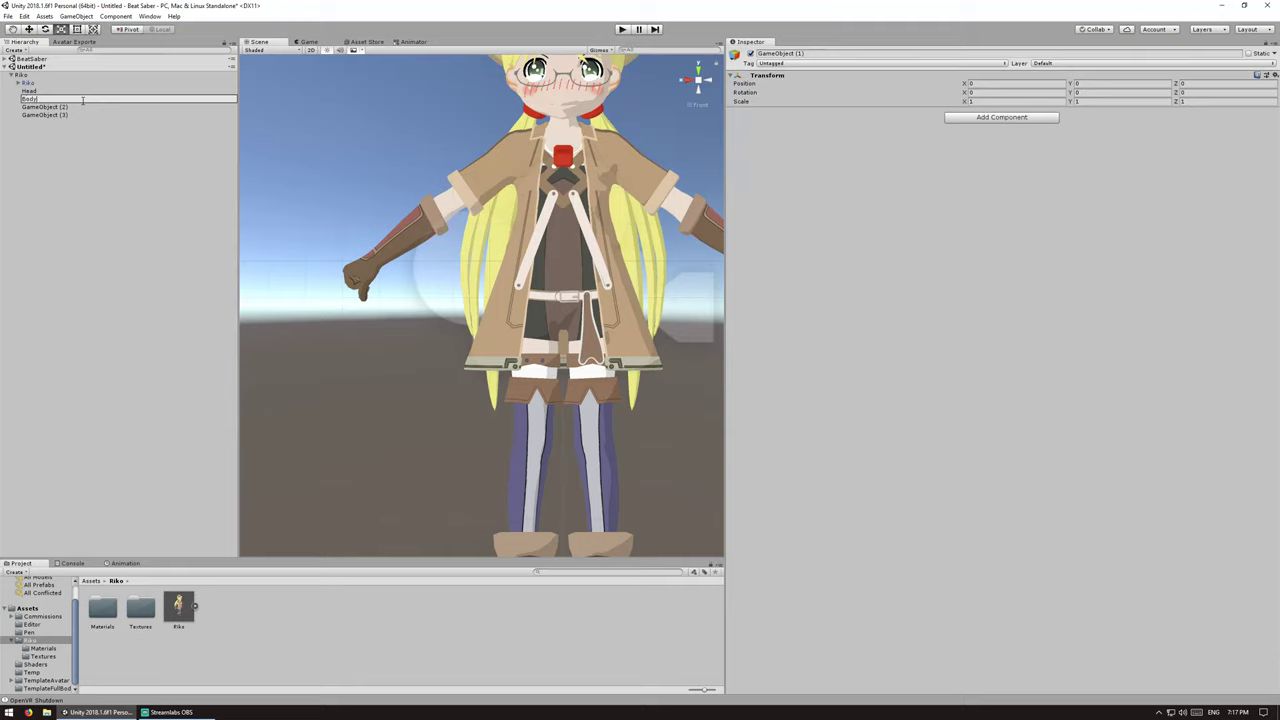
key(Return)
click(83, 105)
key(F2)
text(Le)
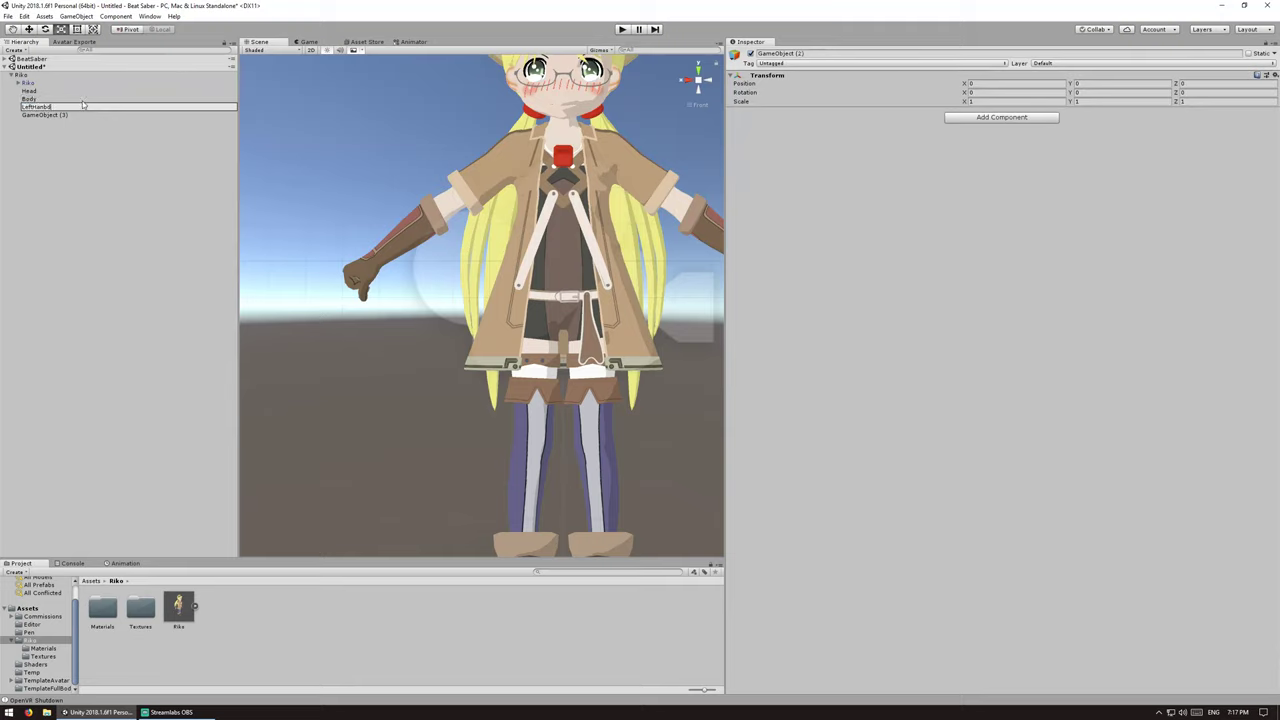
text(ftHand)
key(Return)
Step: Rename the last empty object to RightHand
key(Down)
key(F2)
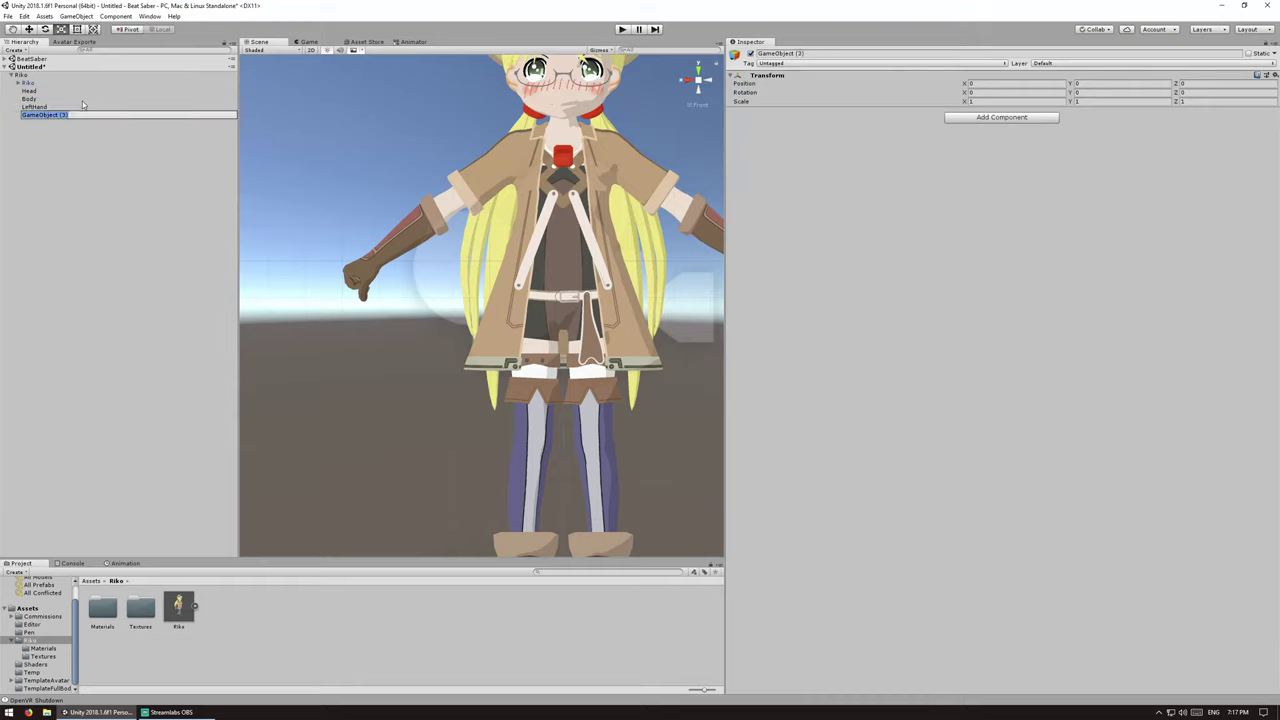
text(RightHand)
key(Return)
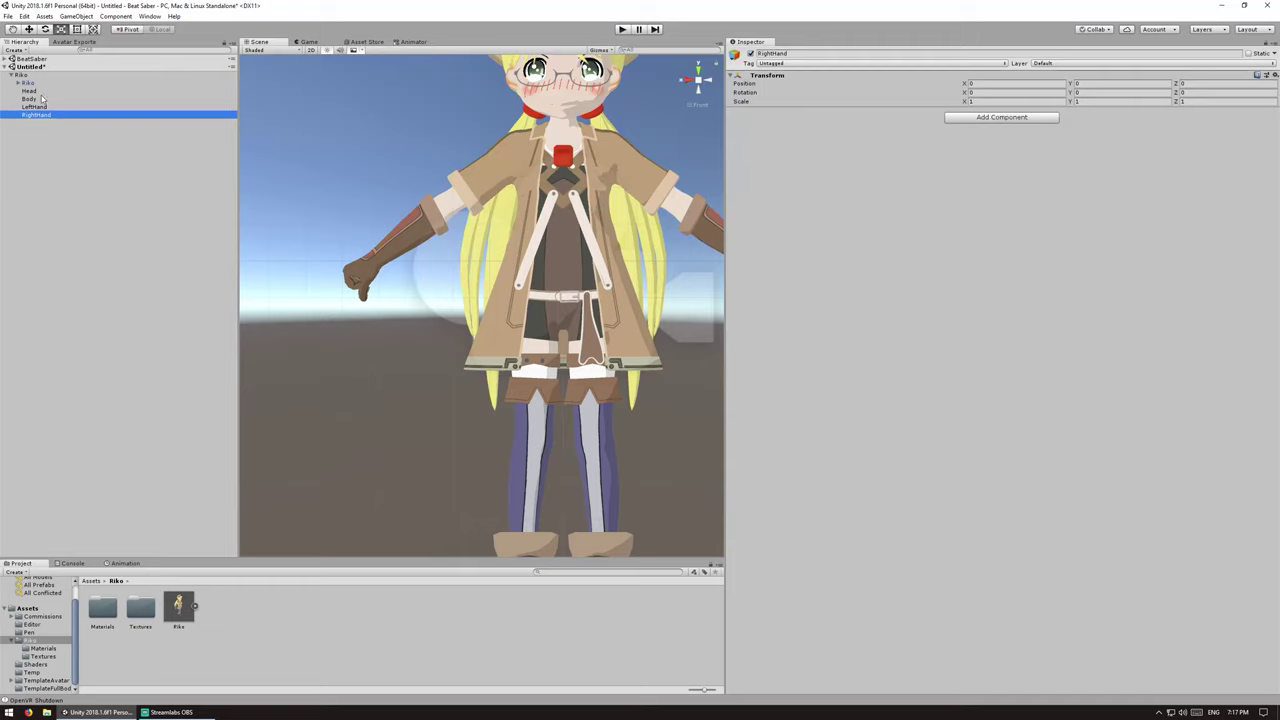
click(38, 93)
Step: Move the Head empty up to the head and forward to the face, at about Y 1.519, Z 0.162
middle_drag(671, 436, 521, 288)
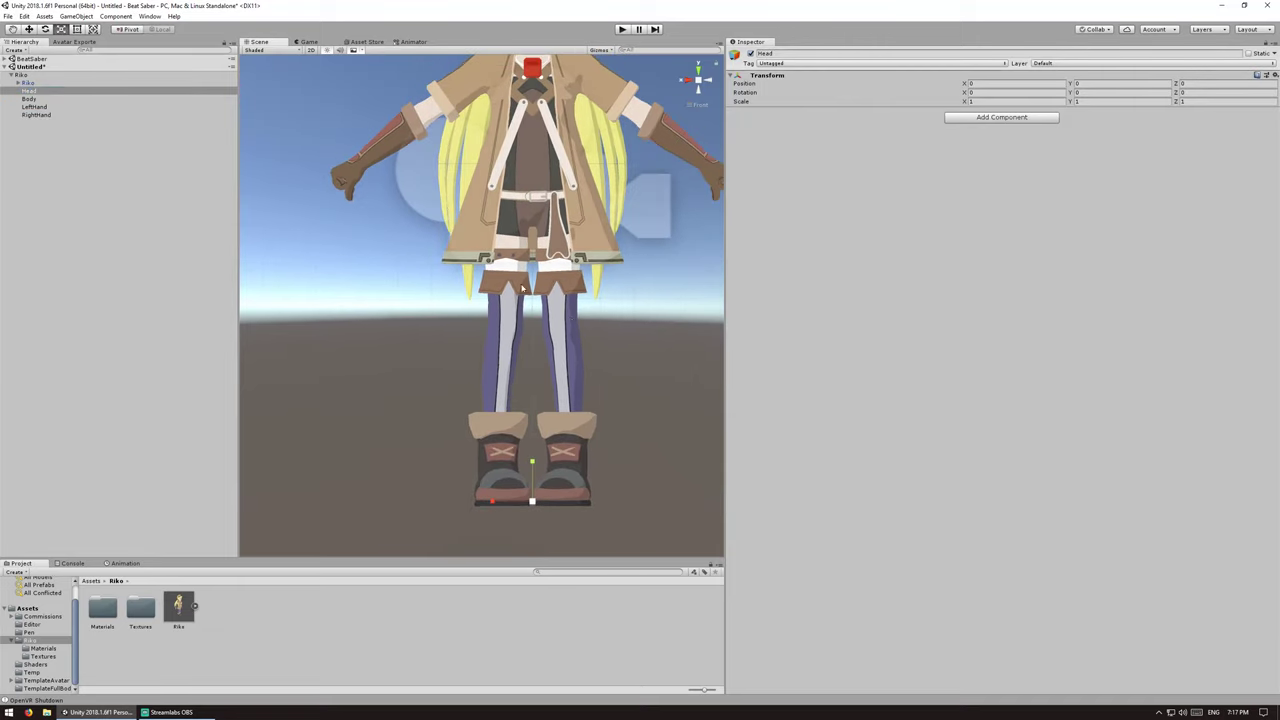
scroll(481, 432, down, 5)
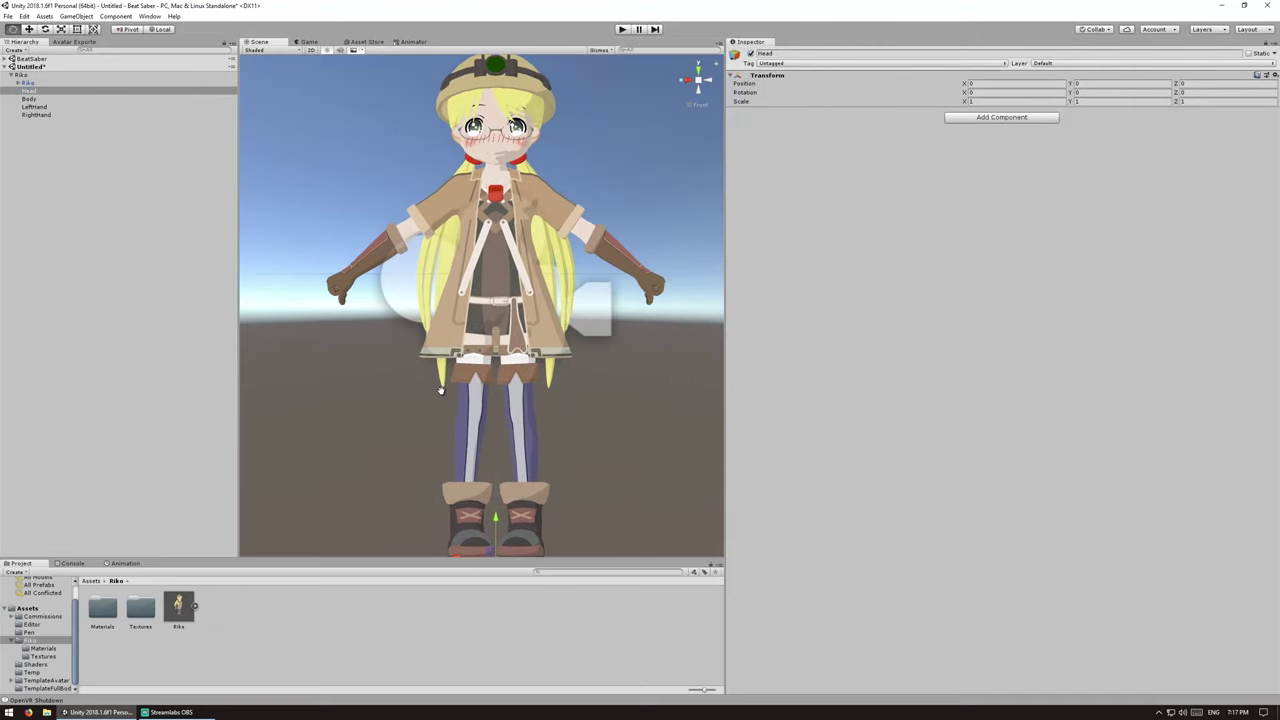
drag(488, 480, 479, 103)
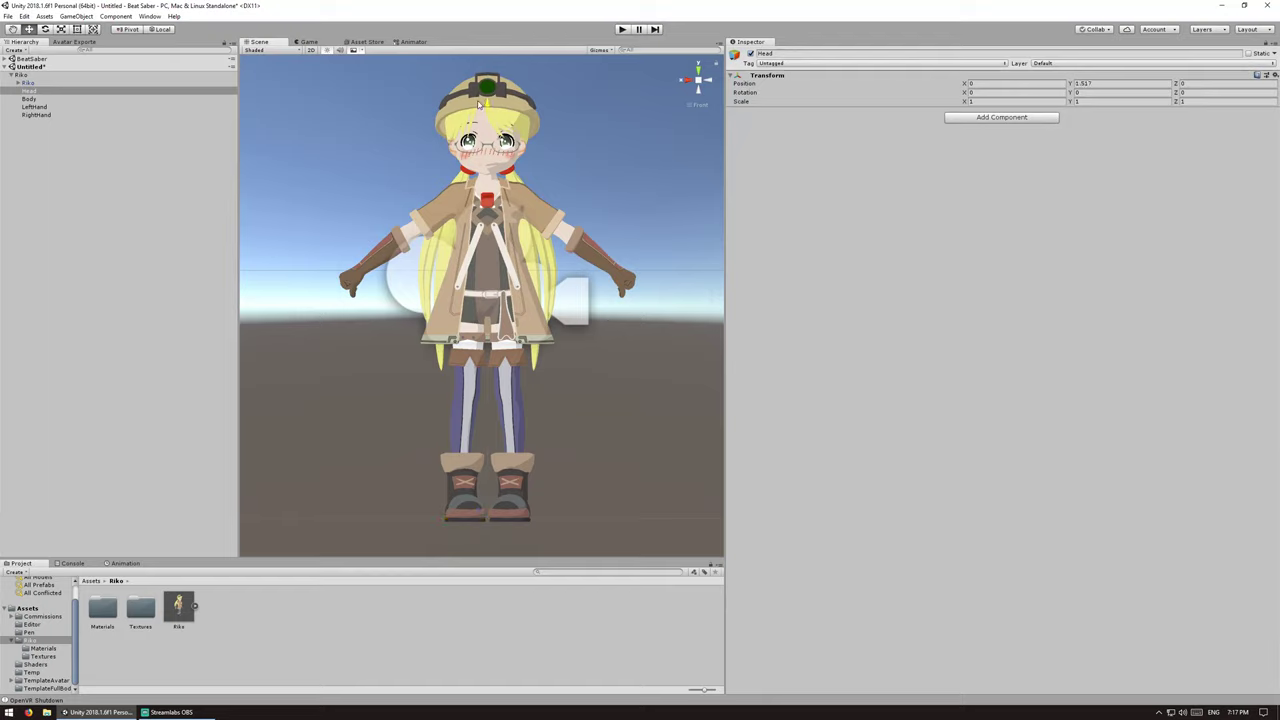
click(716, 79)
middle_drag(394, 240, 573, 242)
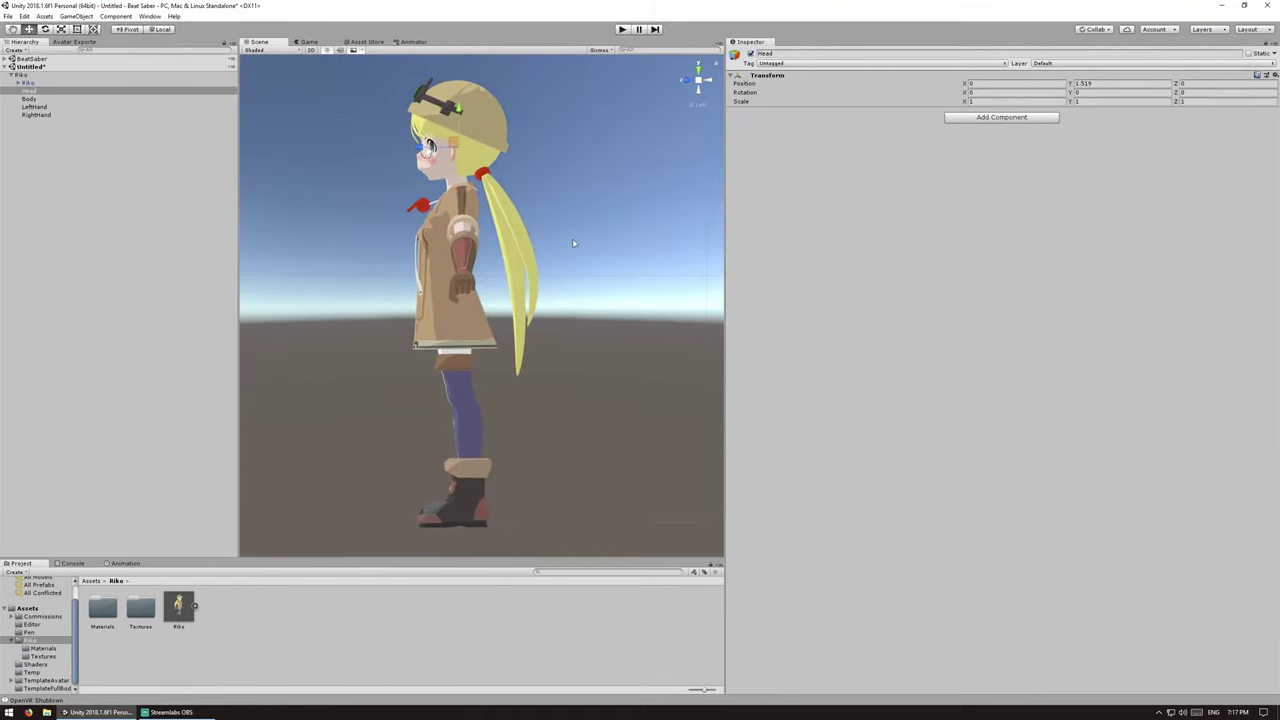
drag(422, 150, 381, 151)
alt+drag(708, 84, 33, 121)
click(35, 107)
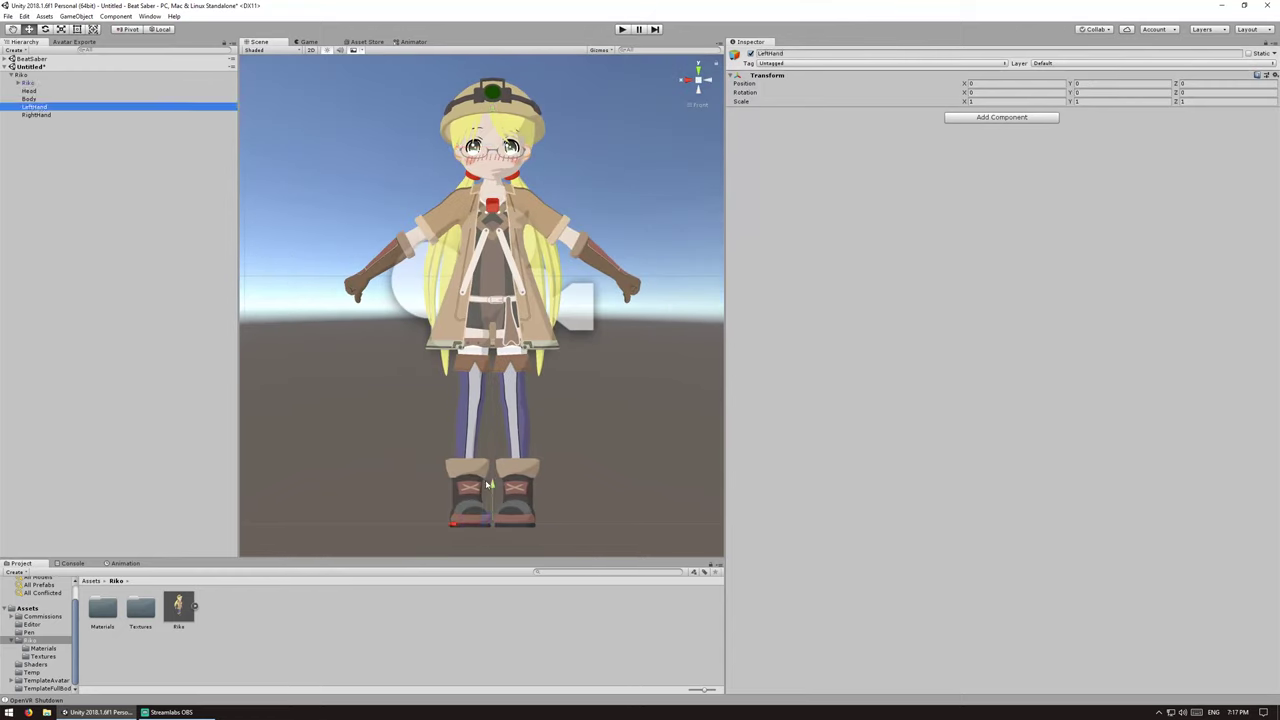
Step: Move the LeftHand empty into the left fist at about -0.5628, 0.9491, 0
drag(490, 485, 612, 339)
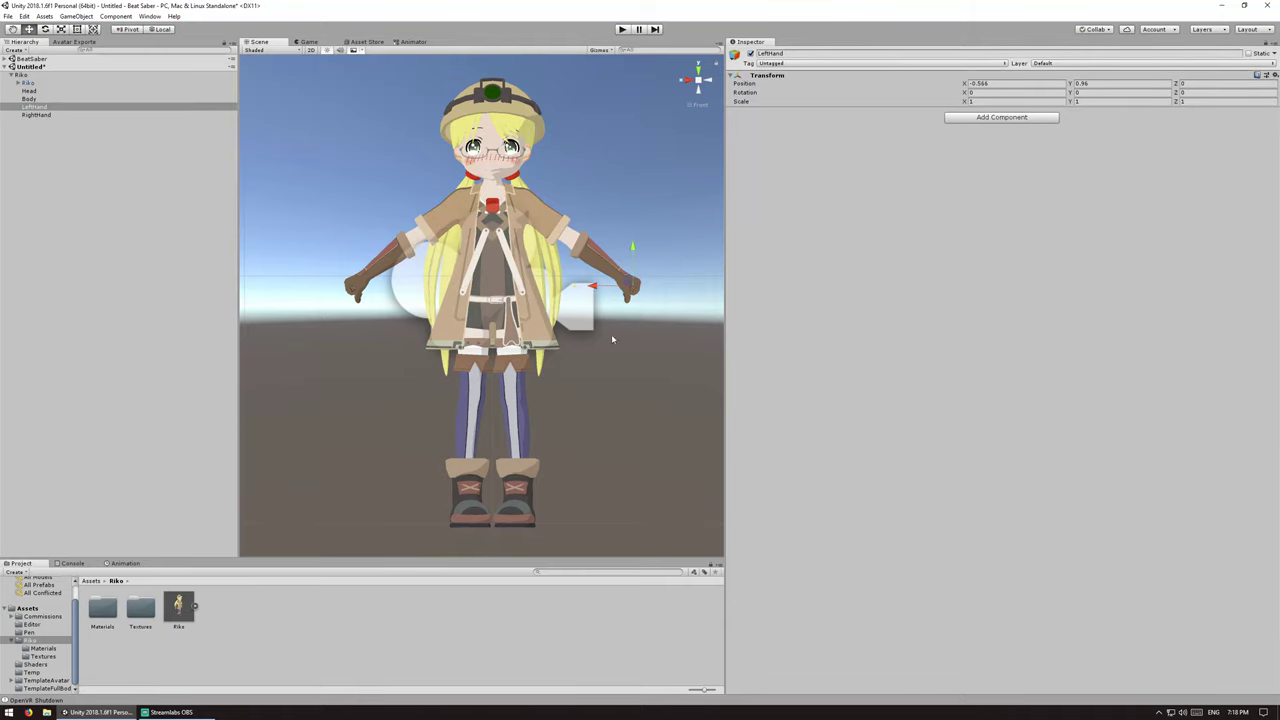
scroll(612, 339, up, 10)
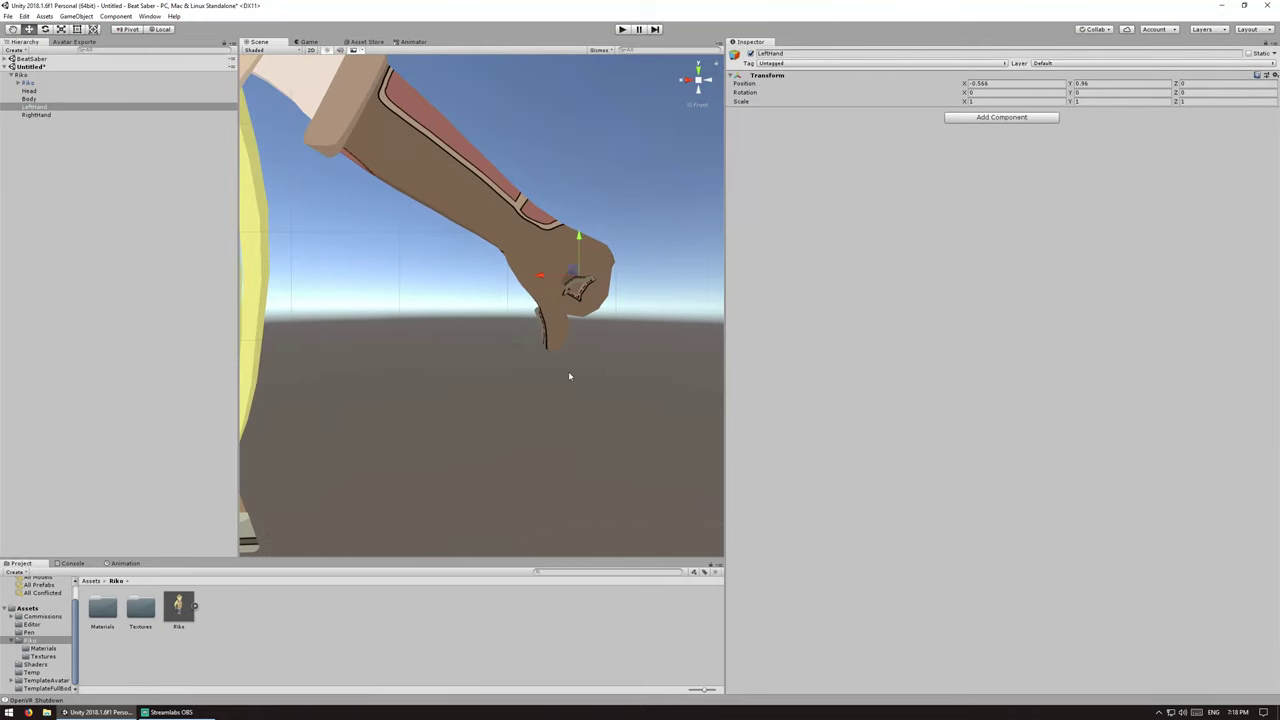
middle_drag(568, 375, 522, 371)
scroll(523, 373, up, 3)
drag(549, 232, 548, 240)
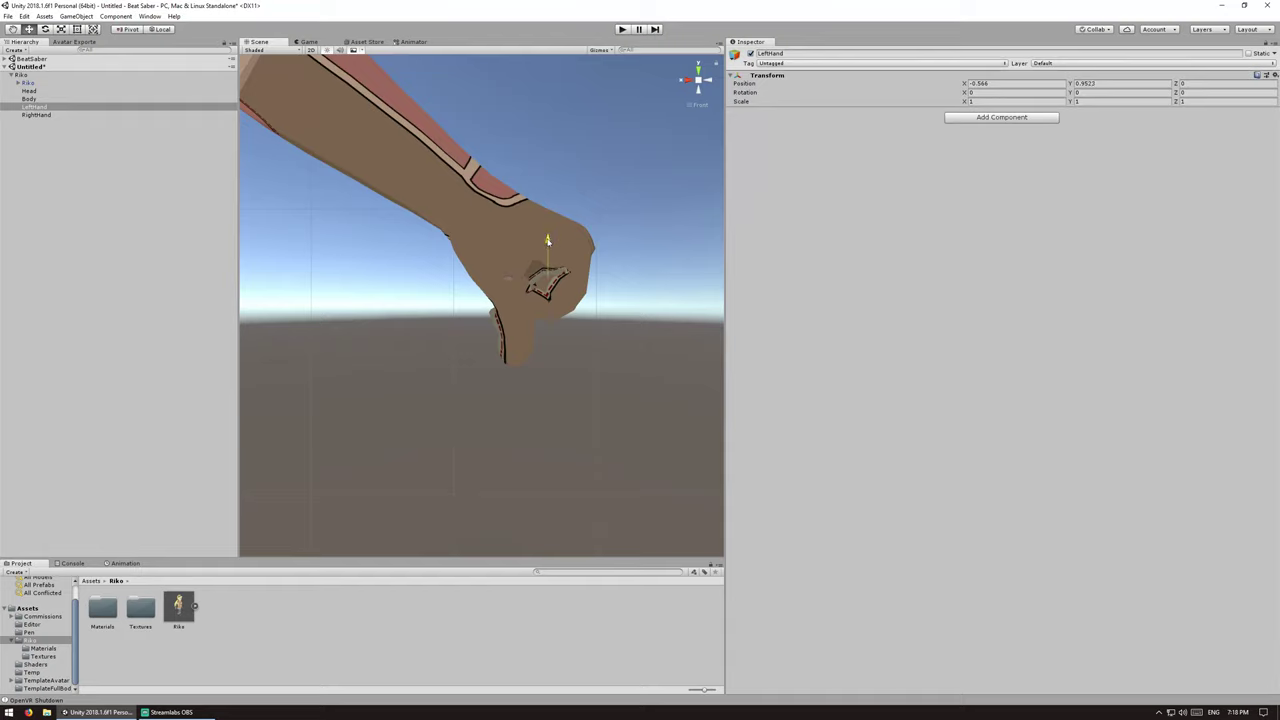
drag(498, 285, 505, 284)
Step: Rotate LeftHand to -31.198 on Z to match the hand's angle
click(45, 29)
drag(522, 251, 495, 279)
scroll(428, 259, down, 2)
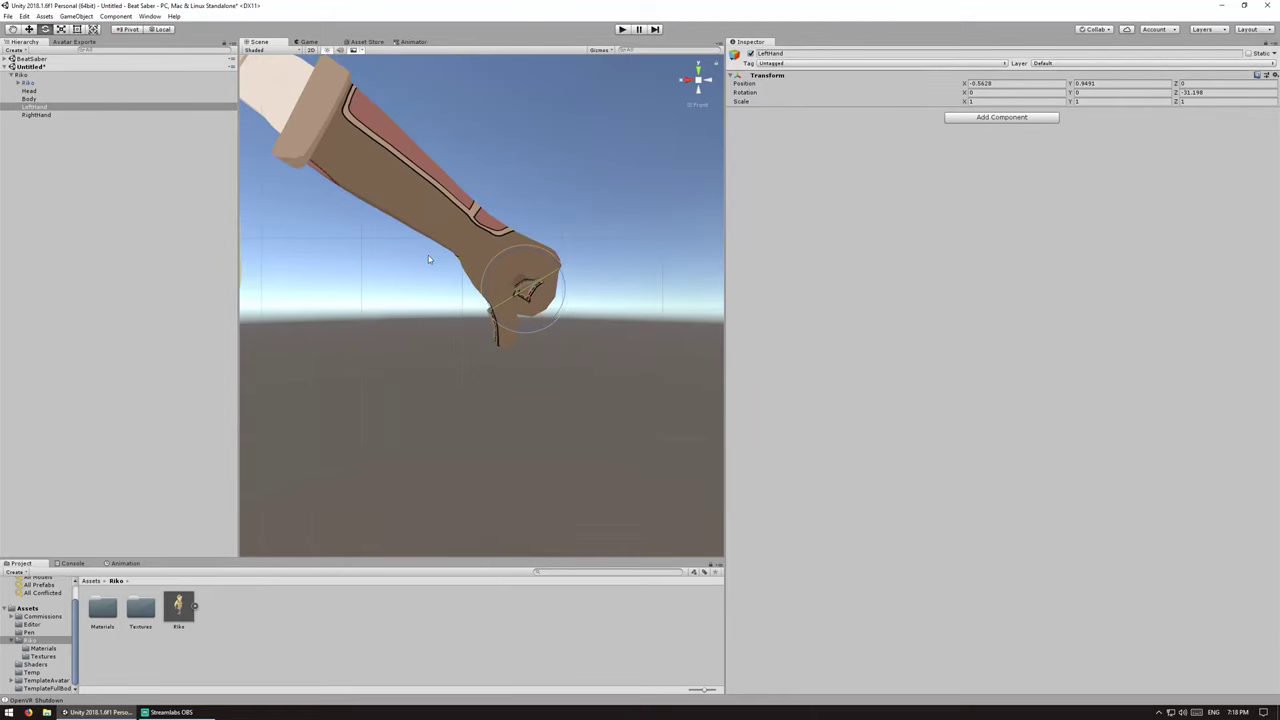
scroll(428, 259, down, 3)
alt+drag(428, 259, 510, 240)
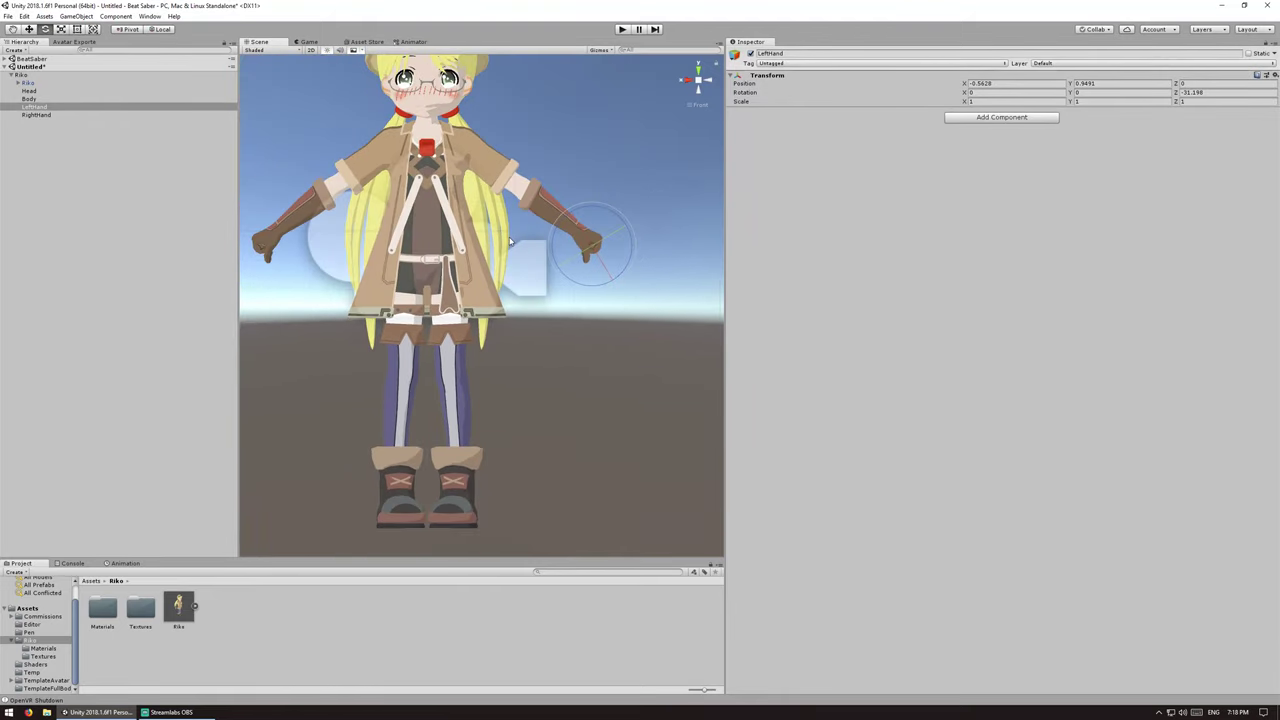
middle_drag(510, 240, 428, 293)
click(29, 31)
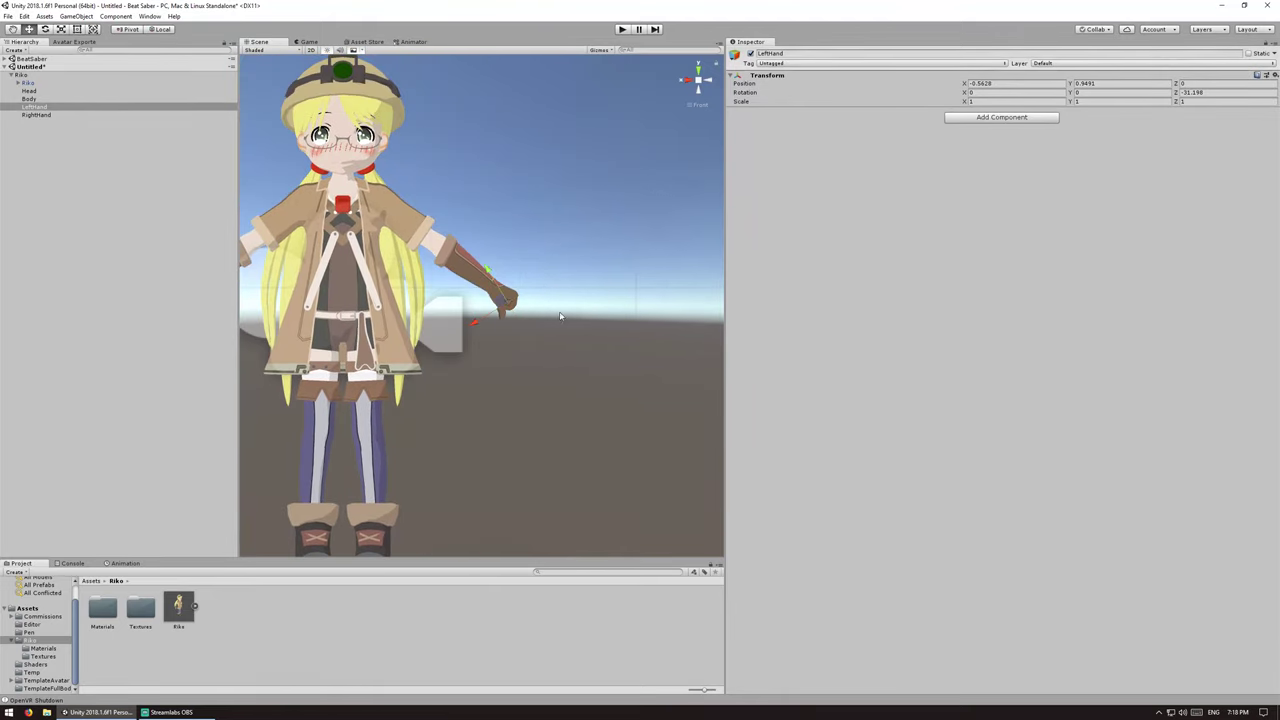
right_click(836, 82)
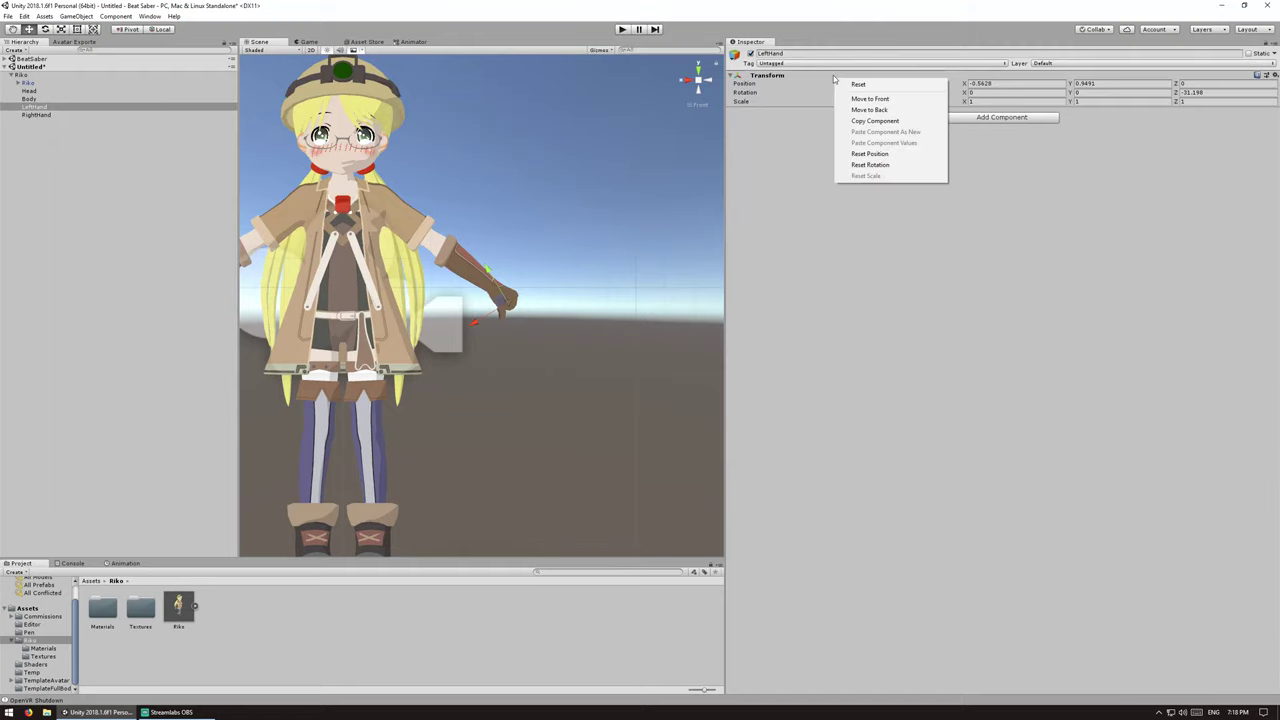
Step: Paste LeftHand's Transform values onto RightHand and change Position X to 0.5628
click(870, 120)
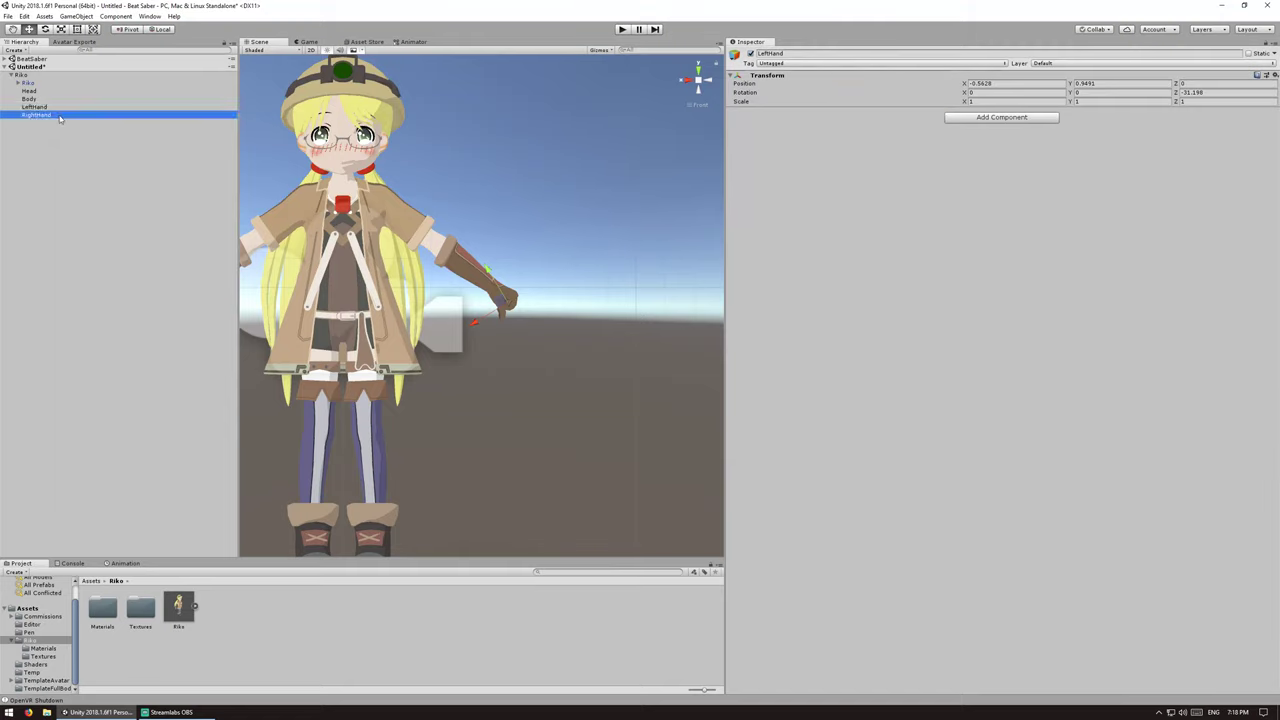
right_click(862, 77)
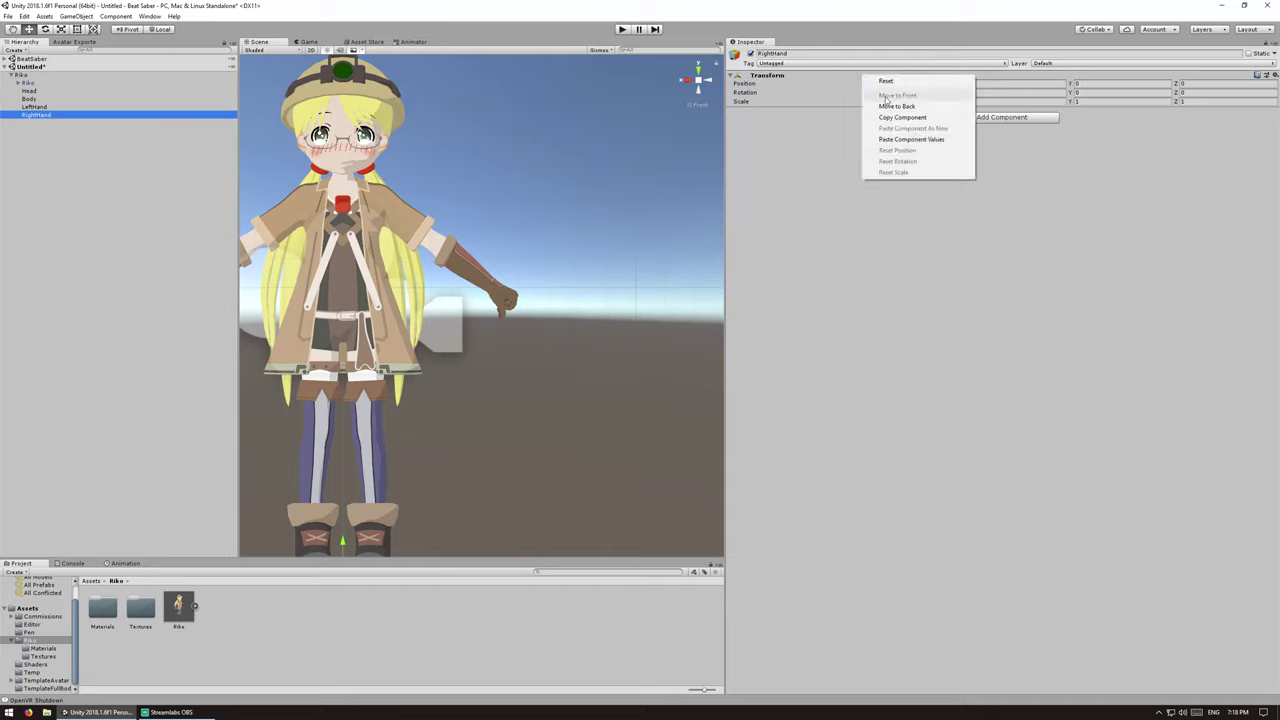
click(905, 139)
click(996, 84)
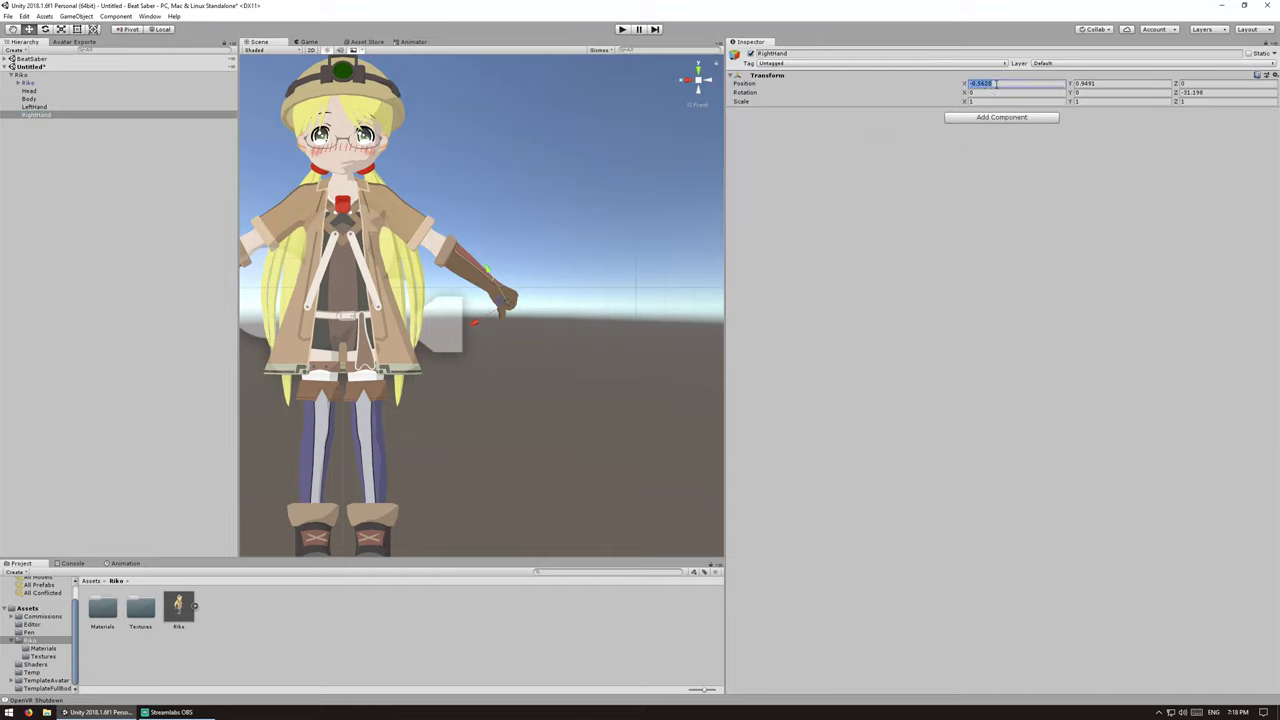
key(Home)
click(554, 317)
middle_drag(554, 317, 712, 371)
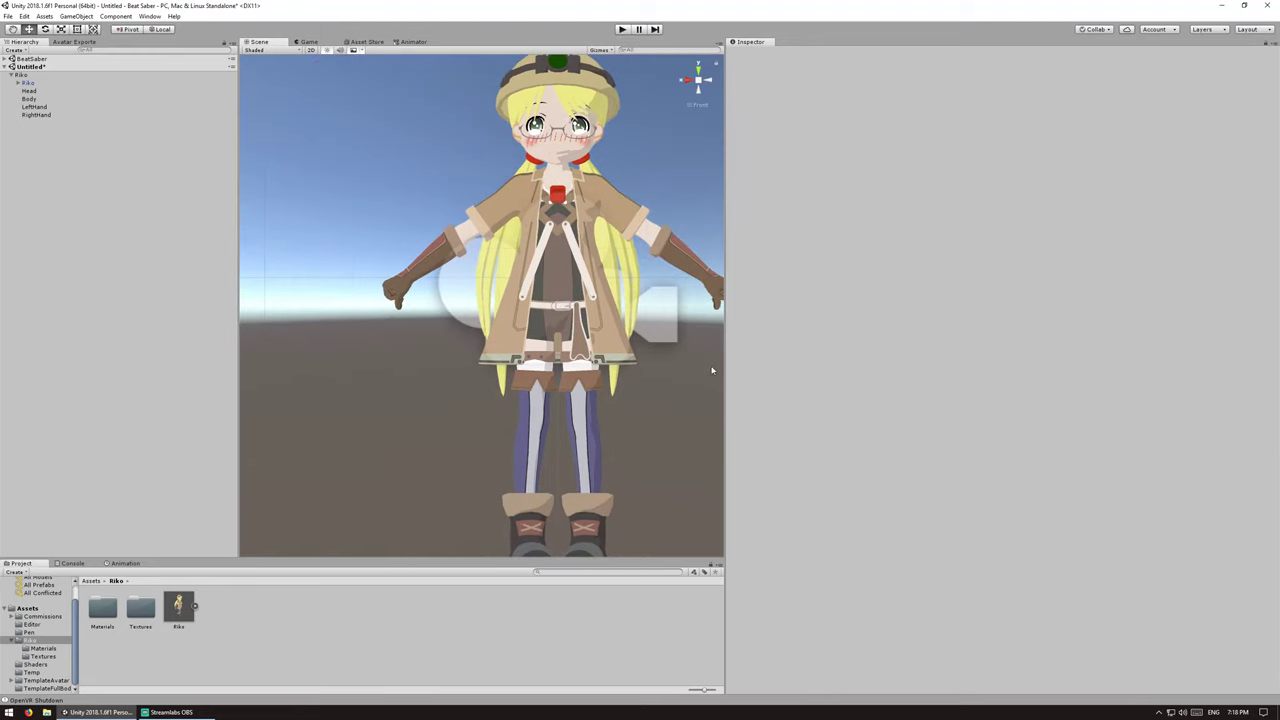
Step: Change RightHand's Z rotation to 31.198 and compare it with LeftHand
click(64, 116)
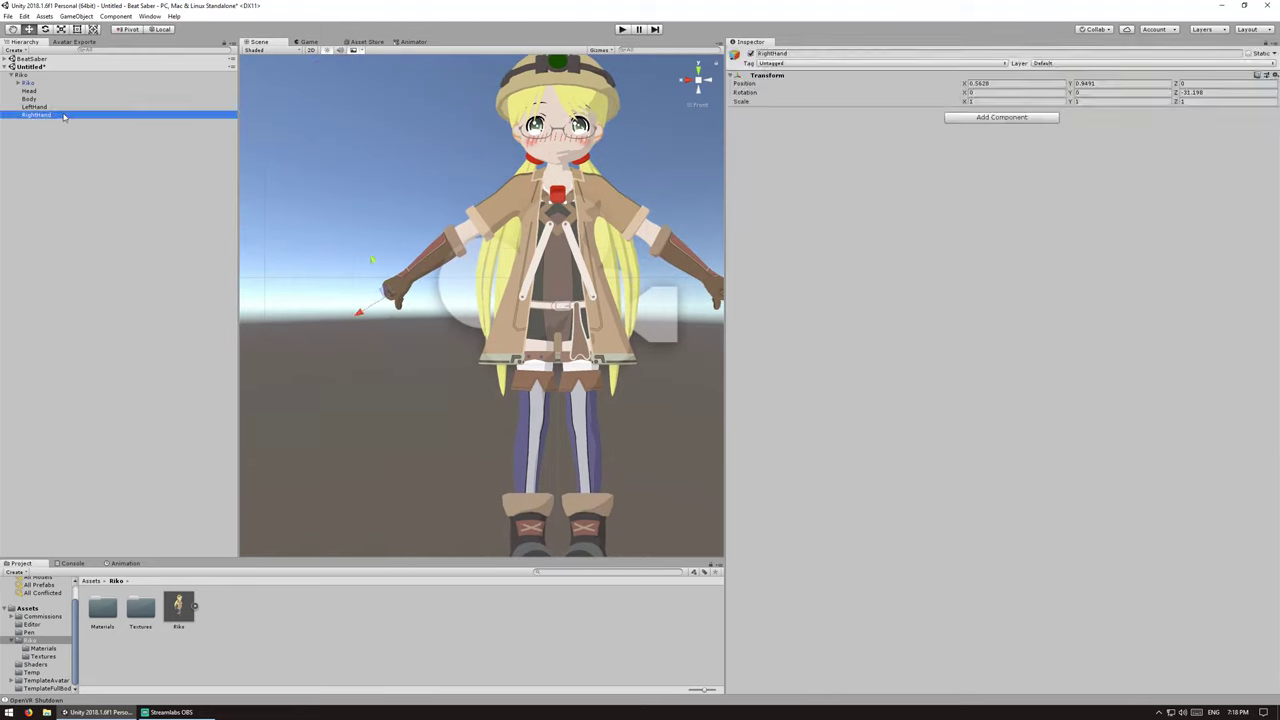
click(1194, 91)
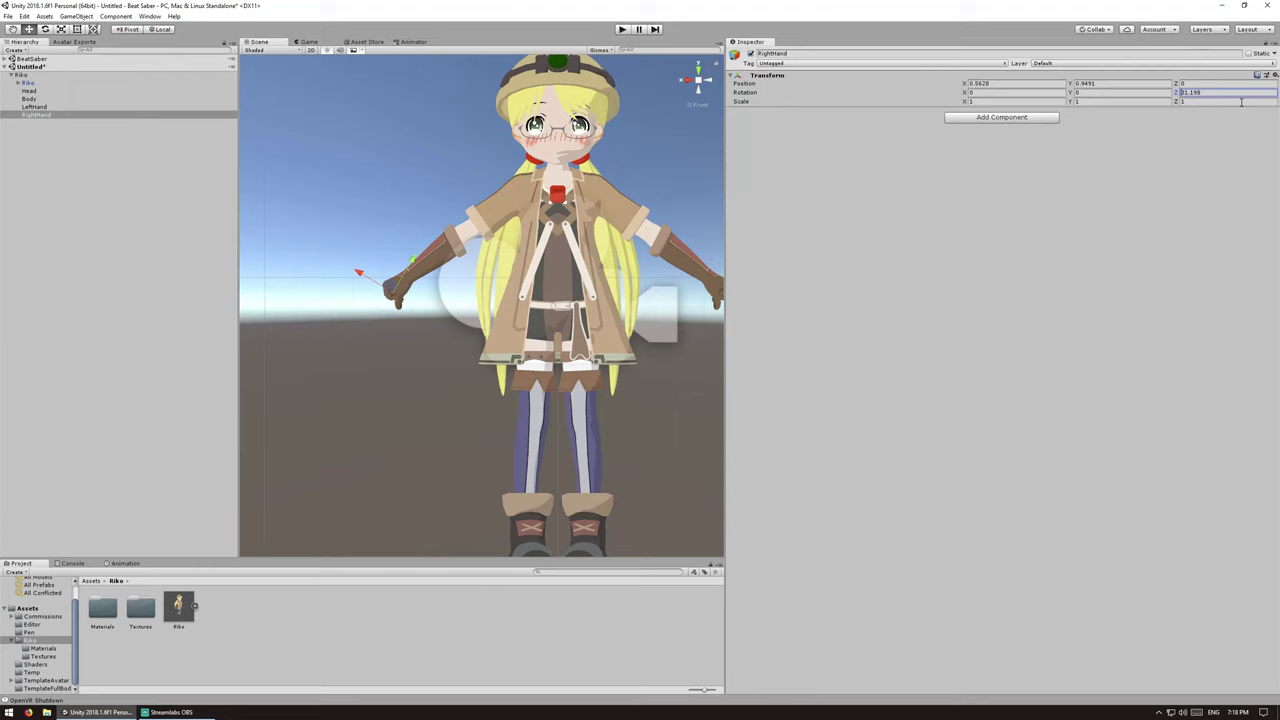
click(424, 311)
click(60, 107)
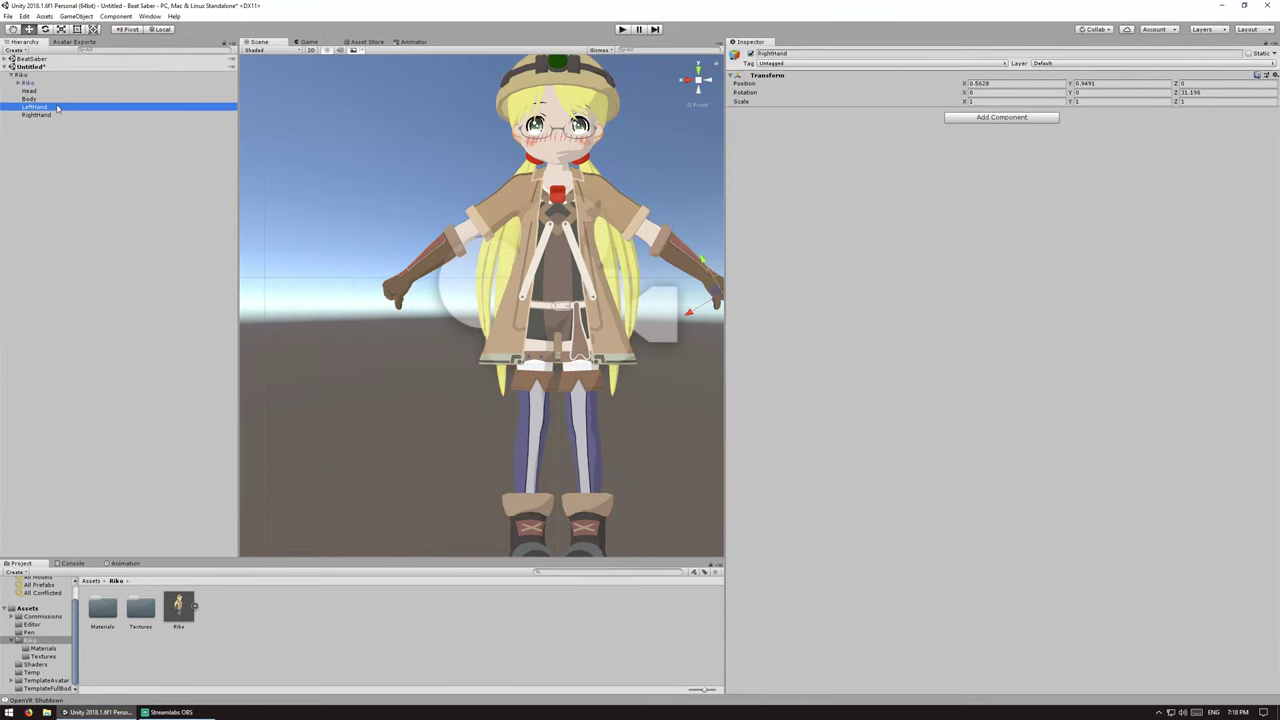
scroll(501, 365, down, 3)
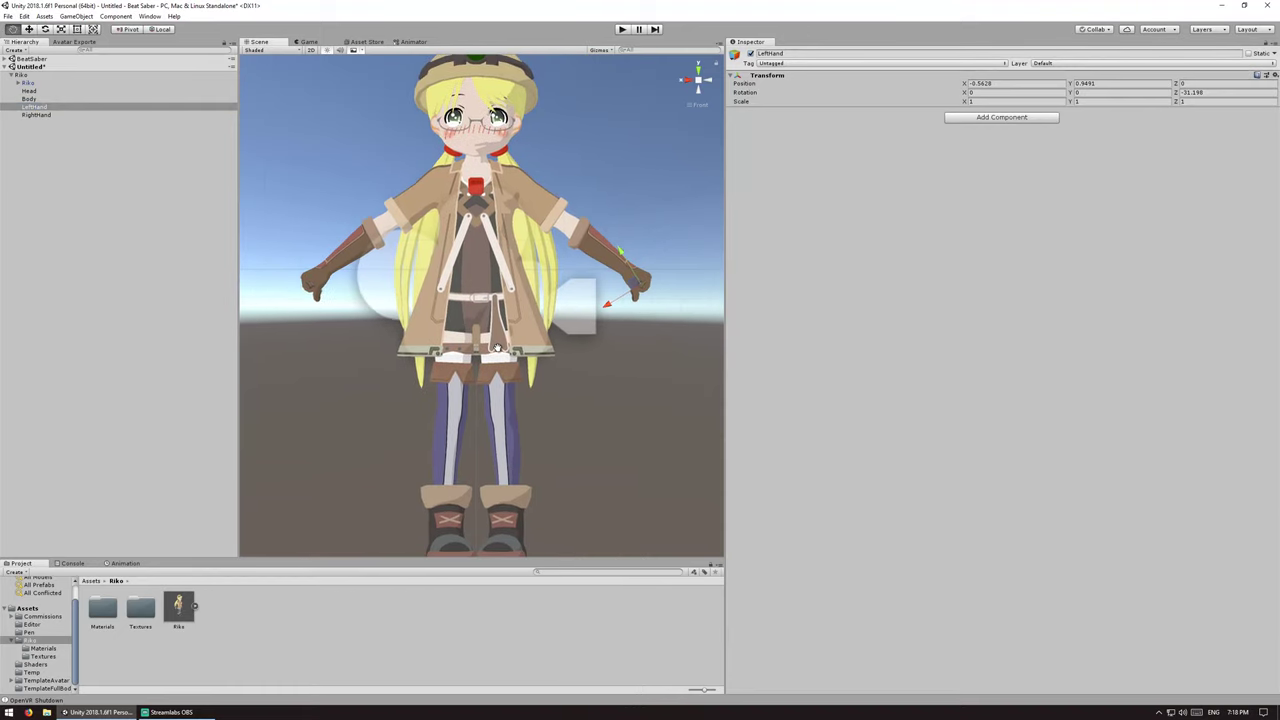
click(28, 84)
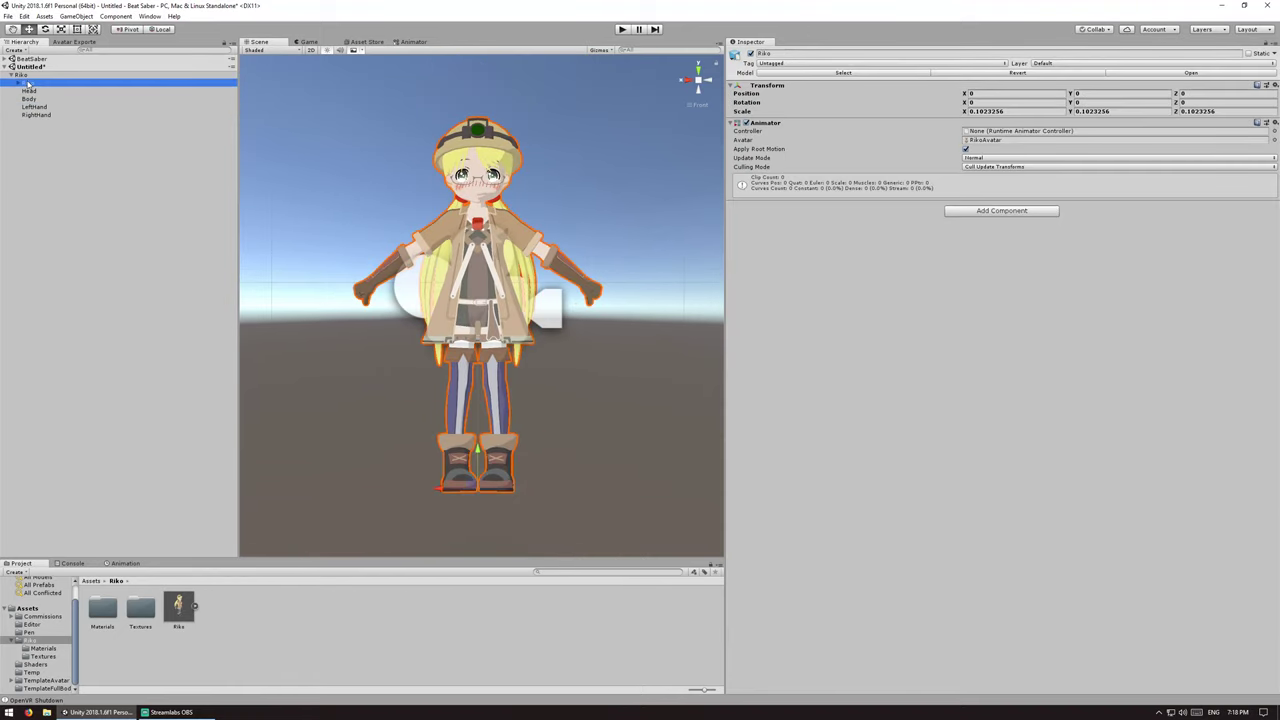
Step: Add IK Manager and VRIK components to Riko and expand IK Manager's target slots
click(972, 210)
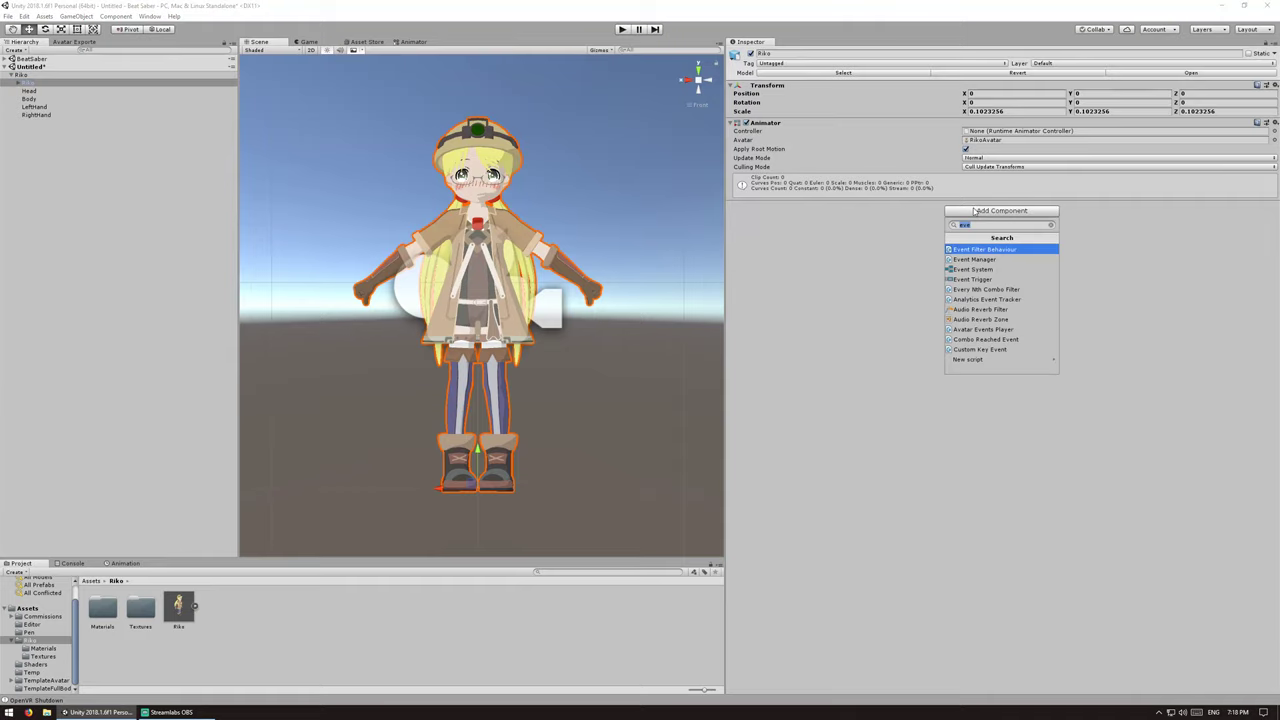
text(ik)
key(Return)
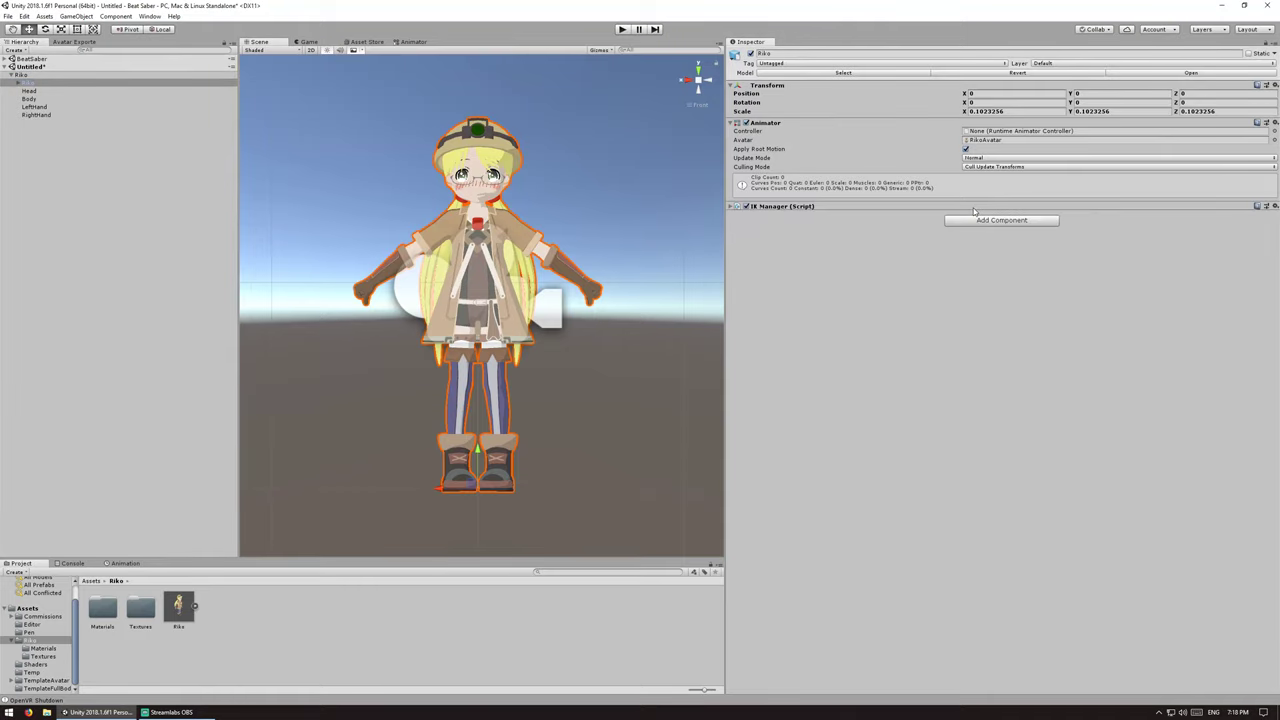
click(981, 221)
text(vrik)
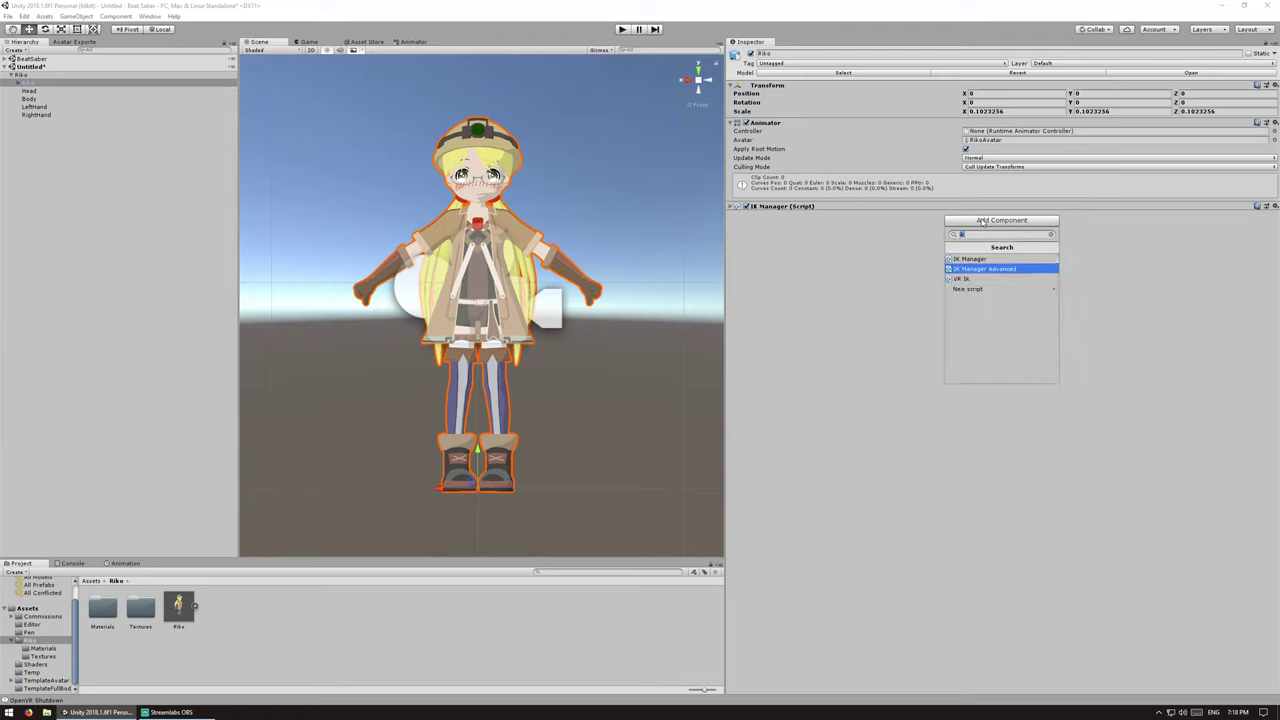
key(Return)
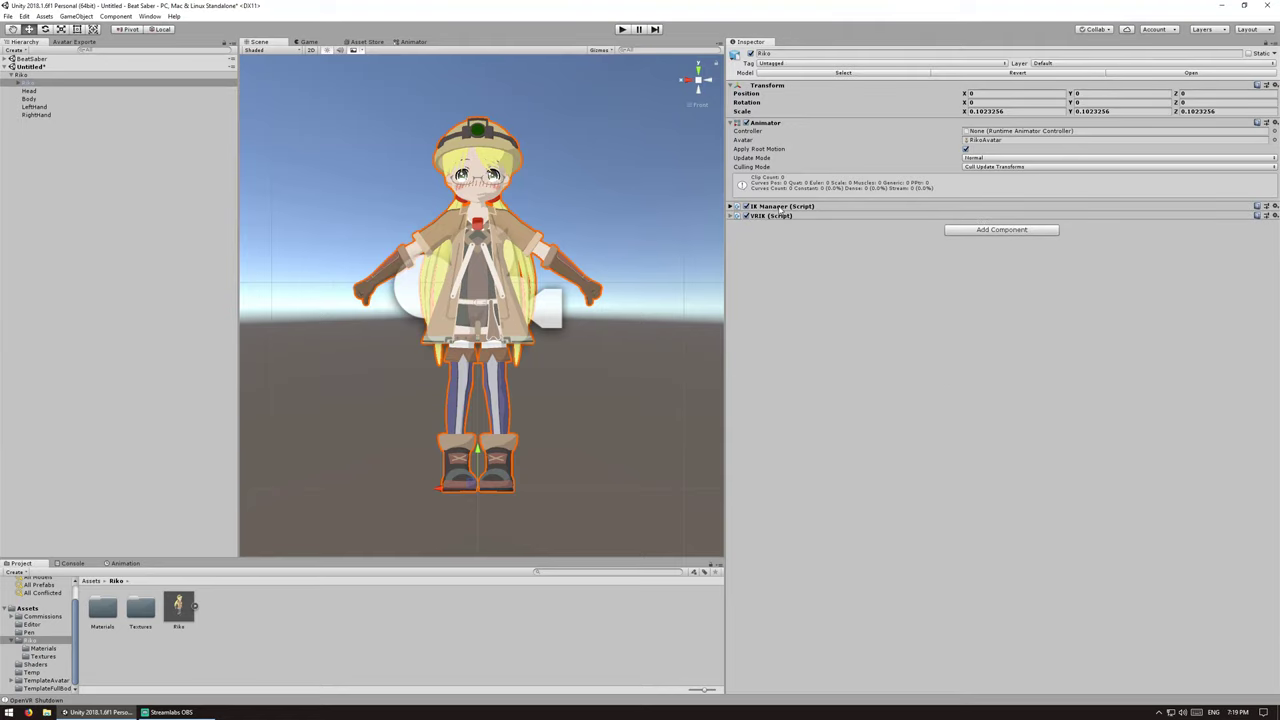
click(781, 207)
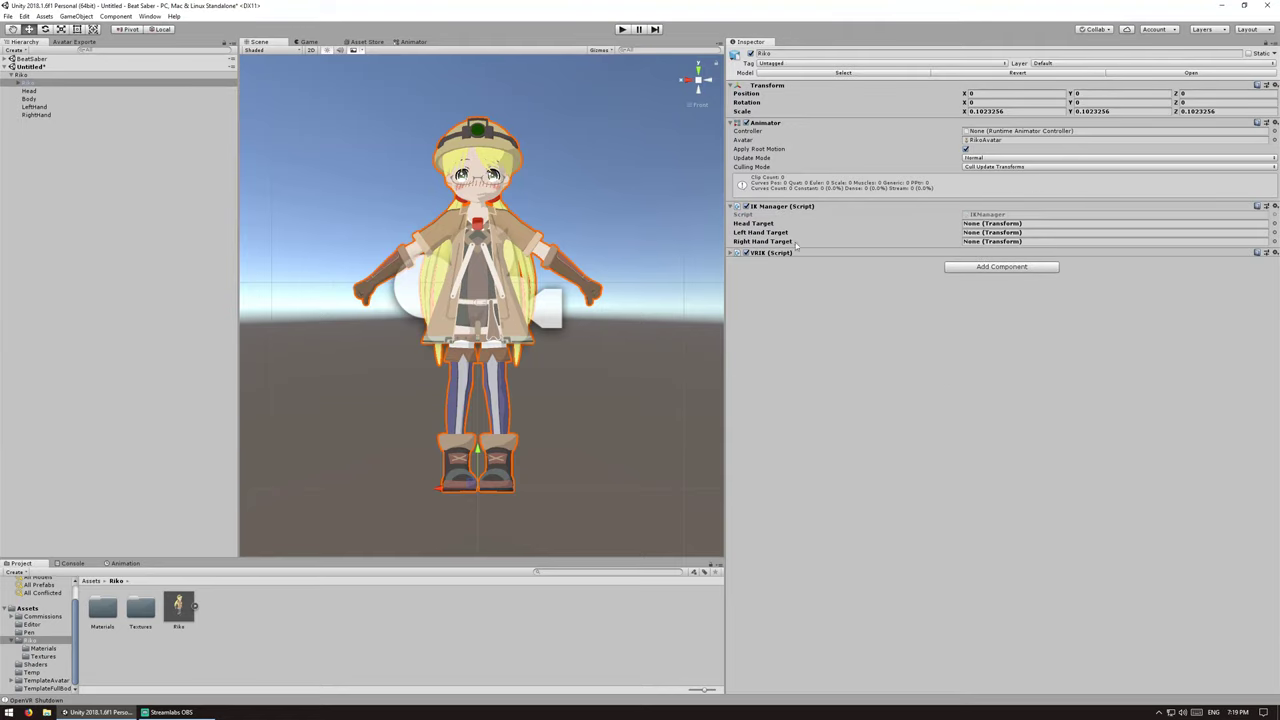
Step: Expand Riko's Armature hierarchy down through Hips, Spine and Chest to the left elbow
click(17, 83)
click(26, 91)
click(32, 99)
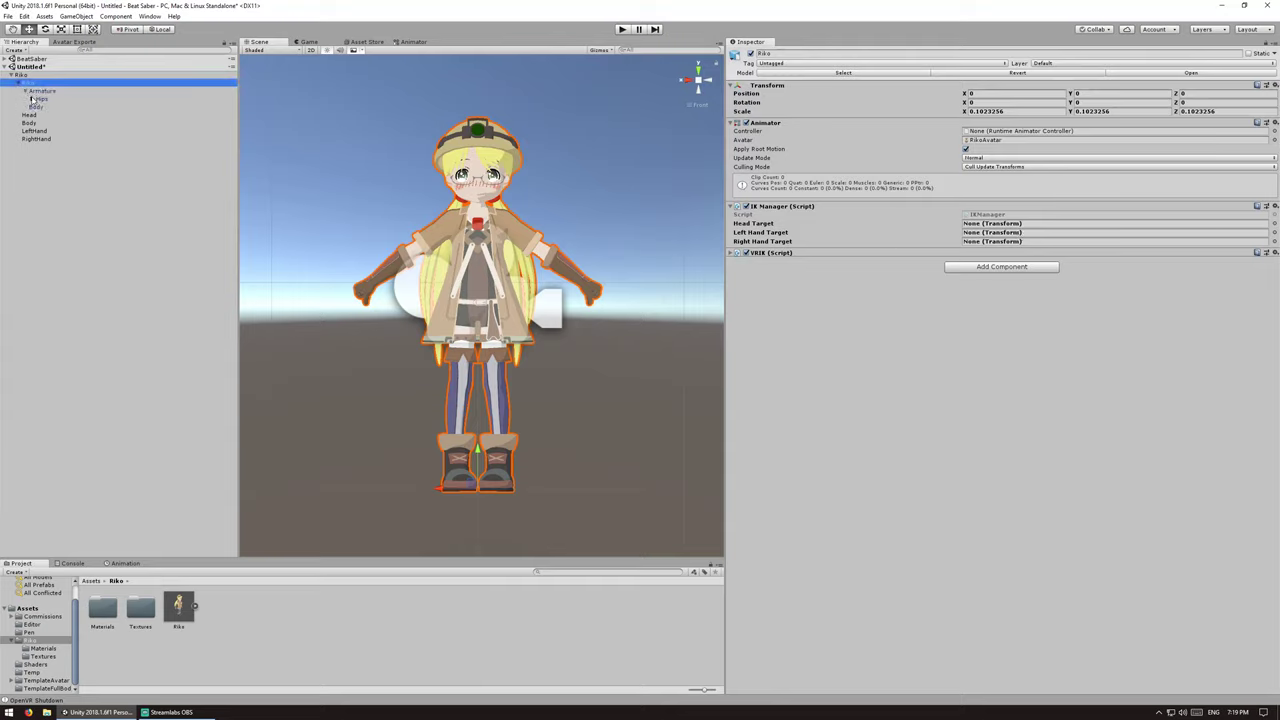
click(39, 123)
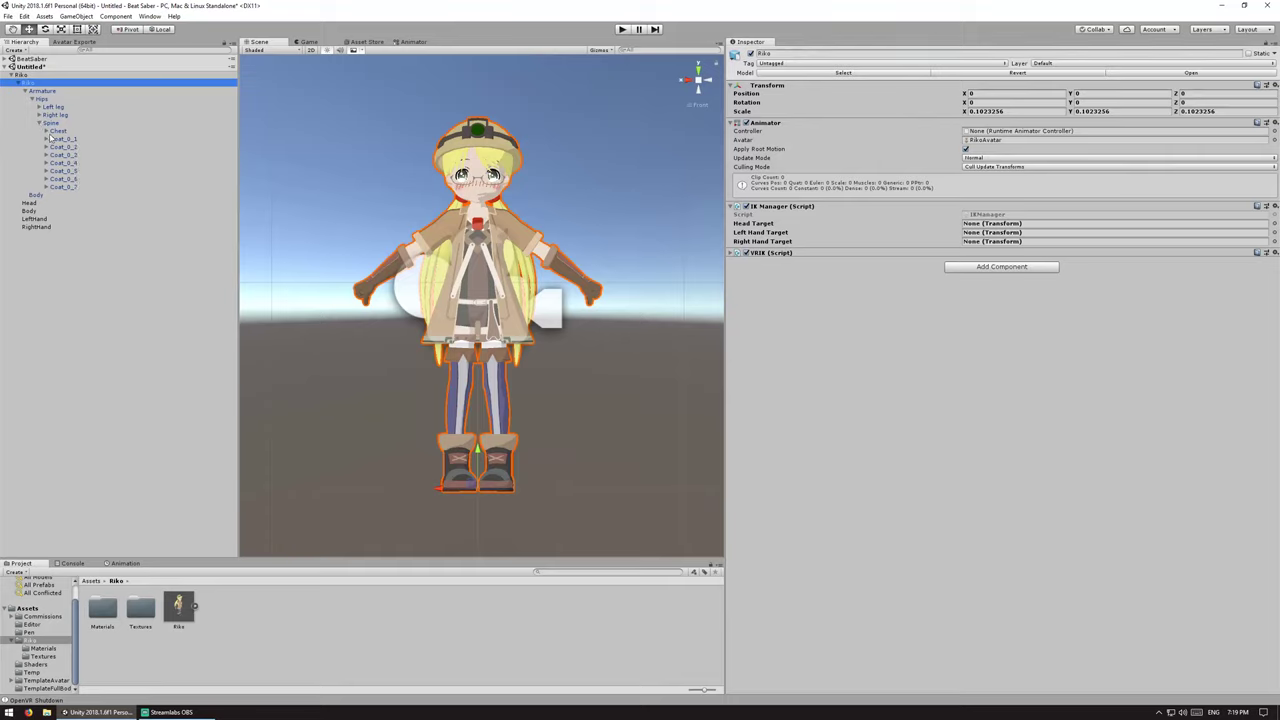
click(45, 131)
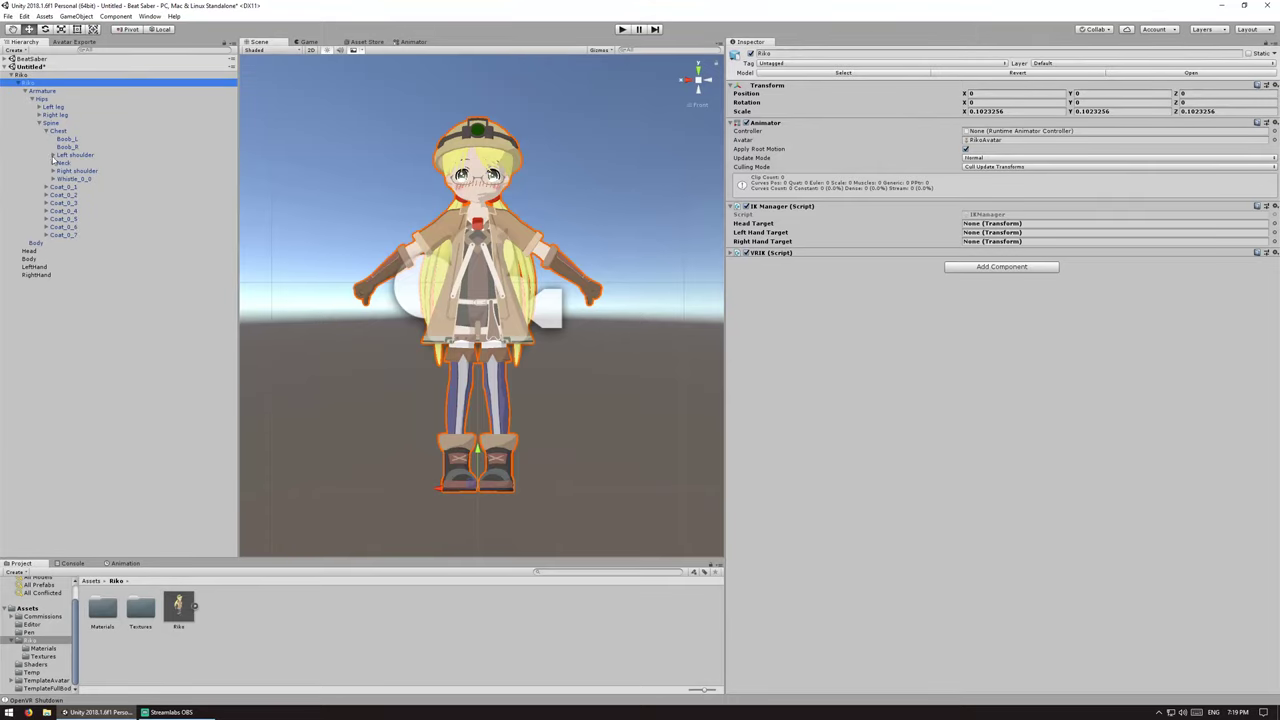
click(52, 155)
click(59, 163)
click(66, 171)
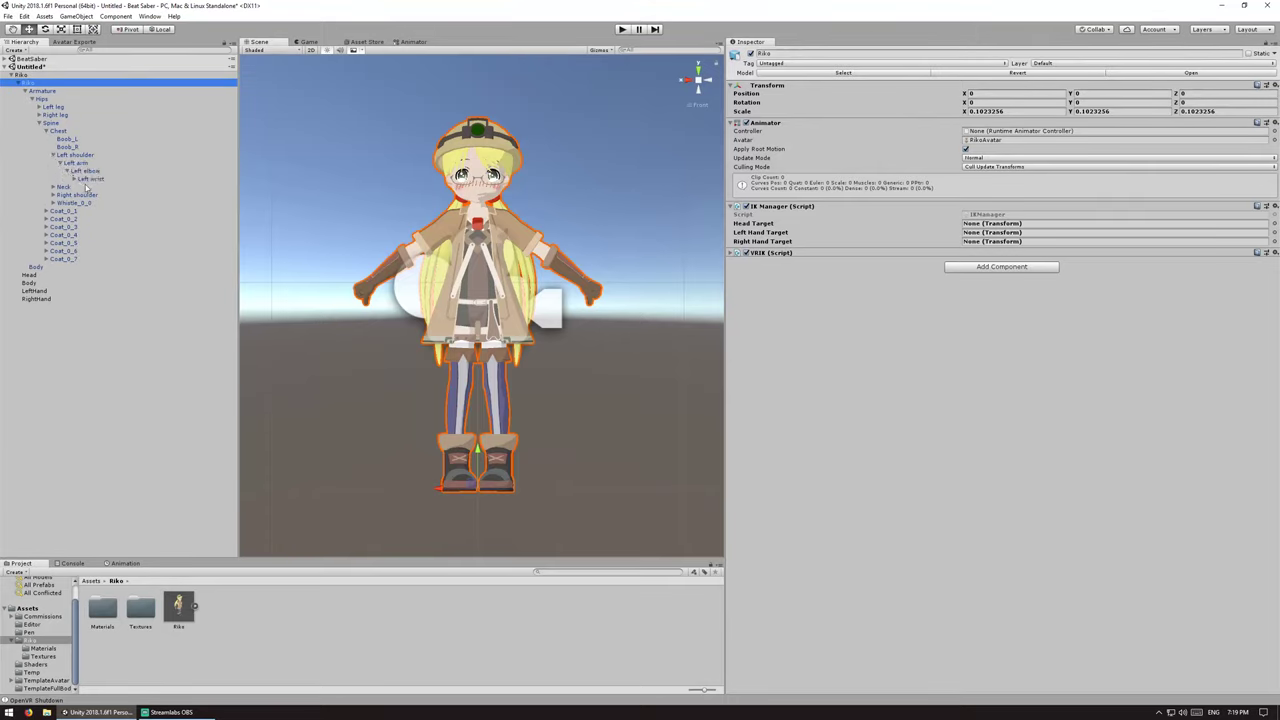
Step: Create an empty from Left wrist, move it under LeftHand and name it LeftHandTarget
click(88, 179)
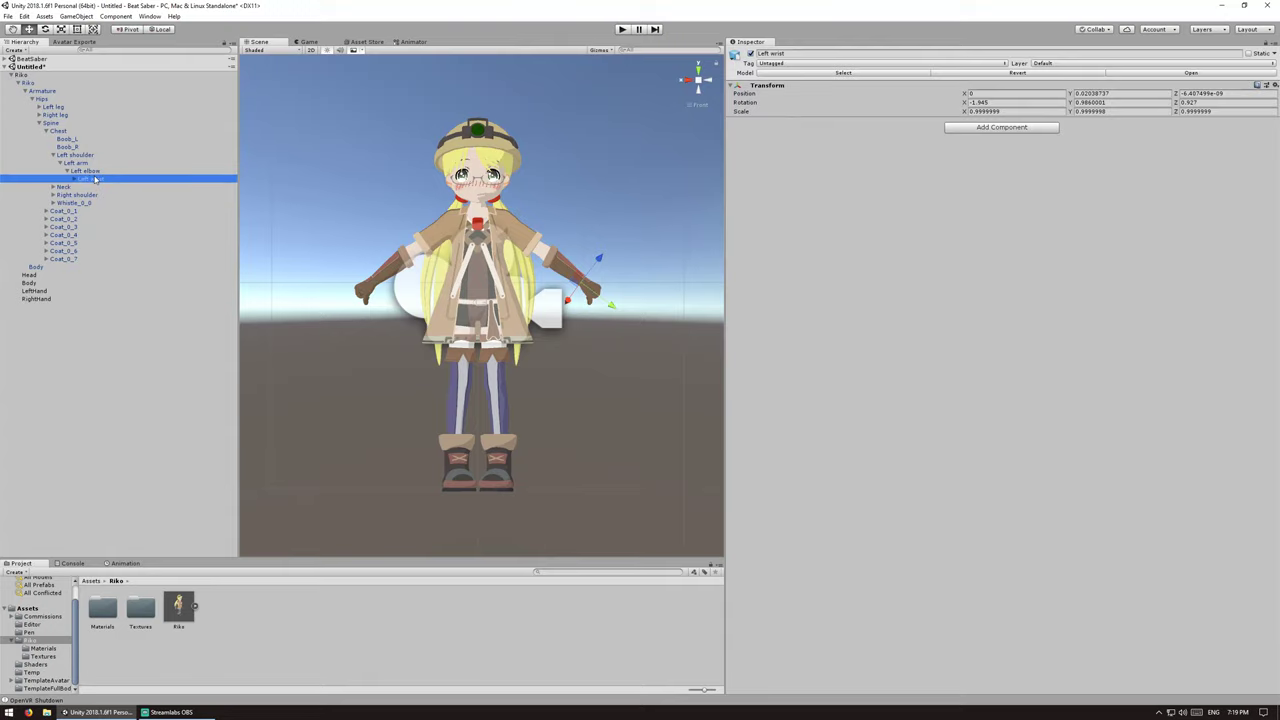
right_click(95, 179)
click(128, 259)
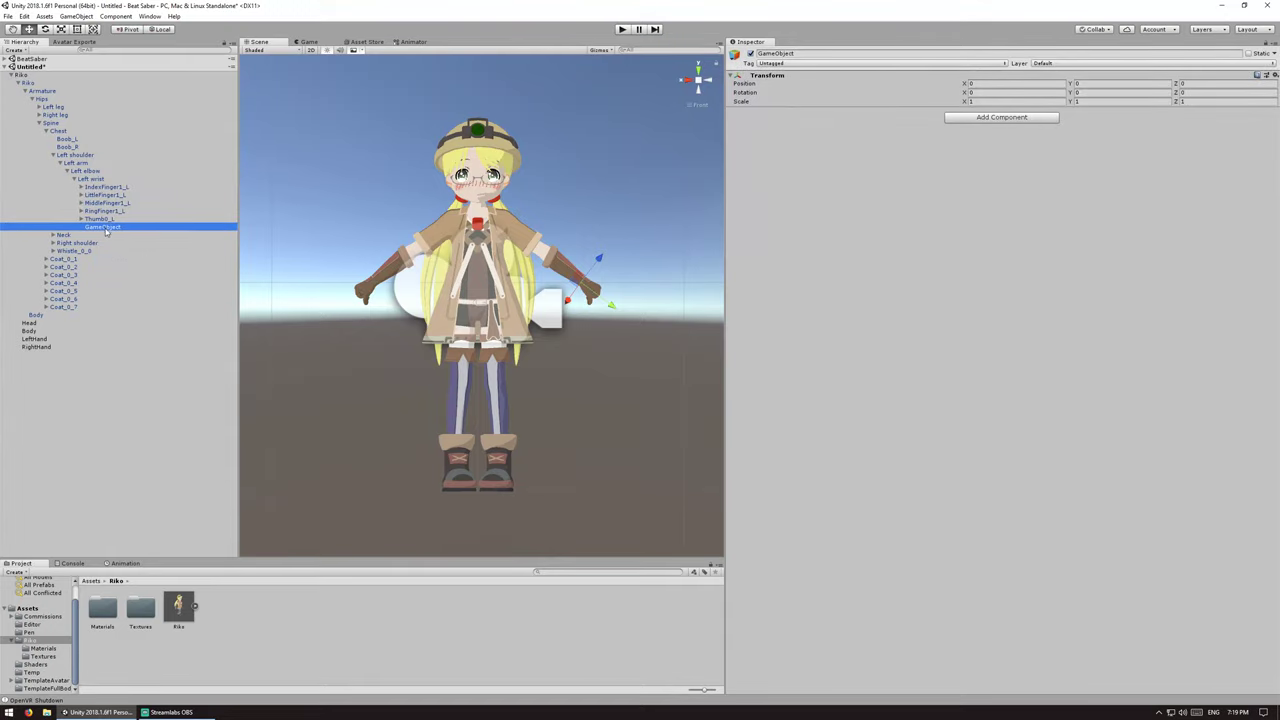
drag(104, 228, 38, 340)
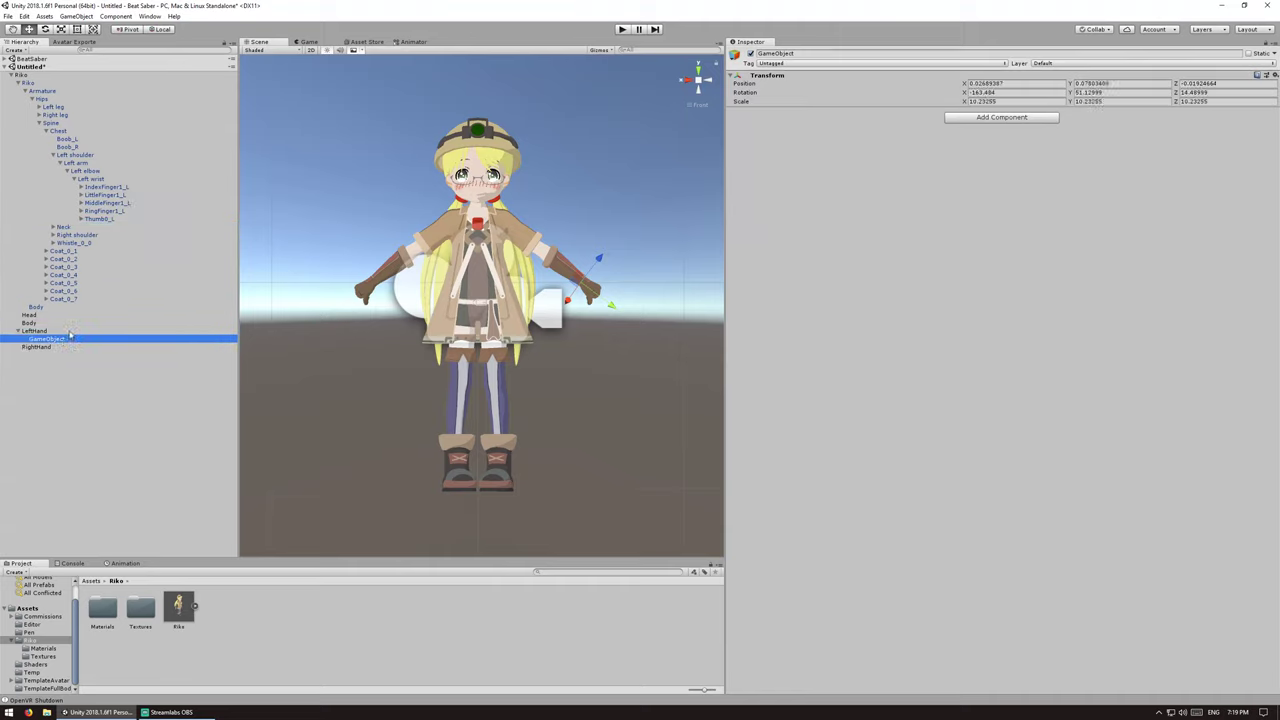
key(F2)
text(LeftHand)
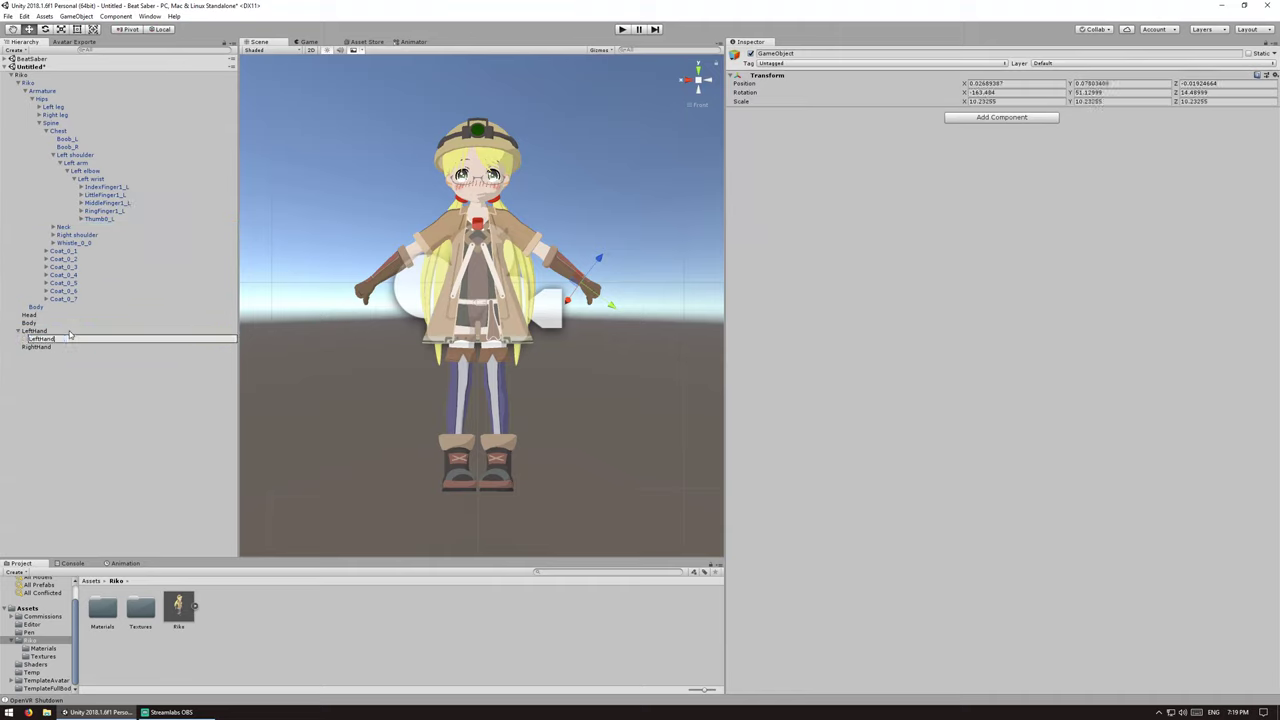
text(Target)
key(Return)
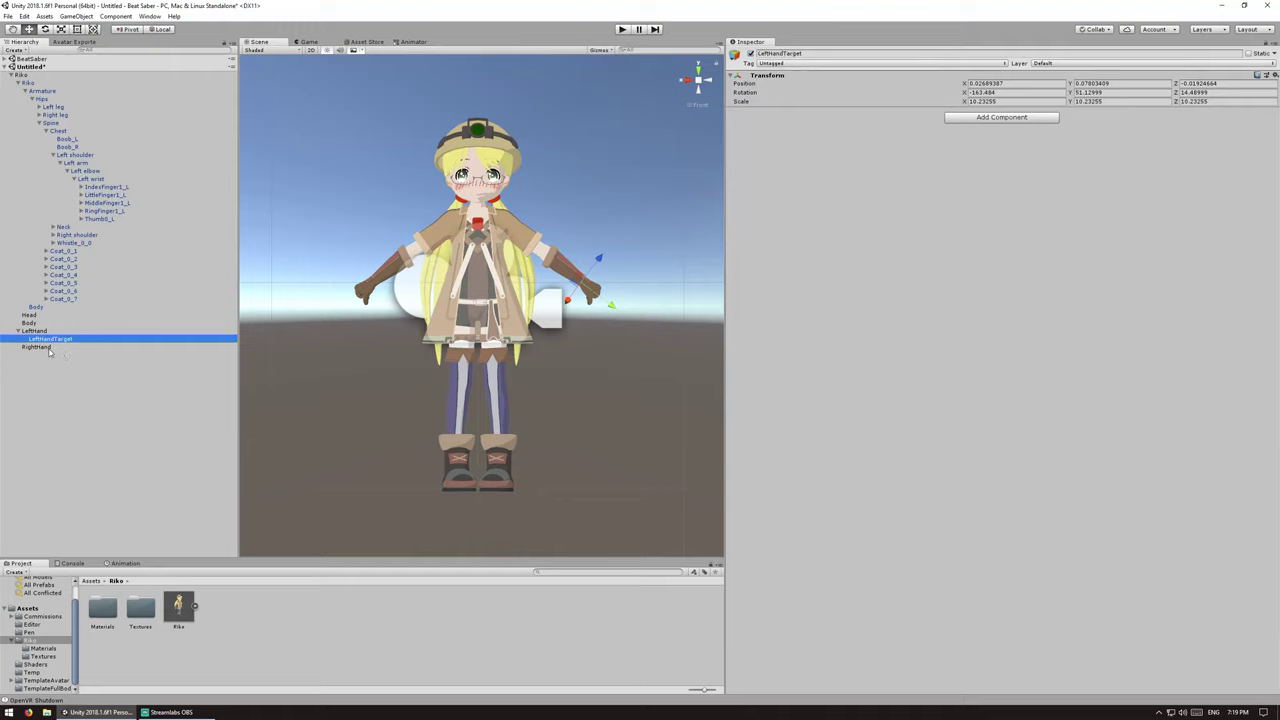
Step: Create an empty from Right wrist, move it under RightHand and name it RightHandTarget
click(40, 347)
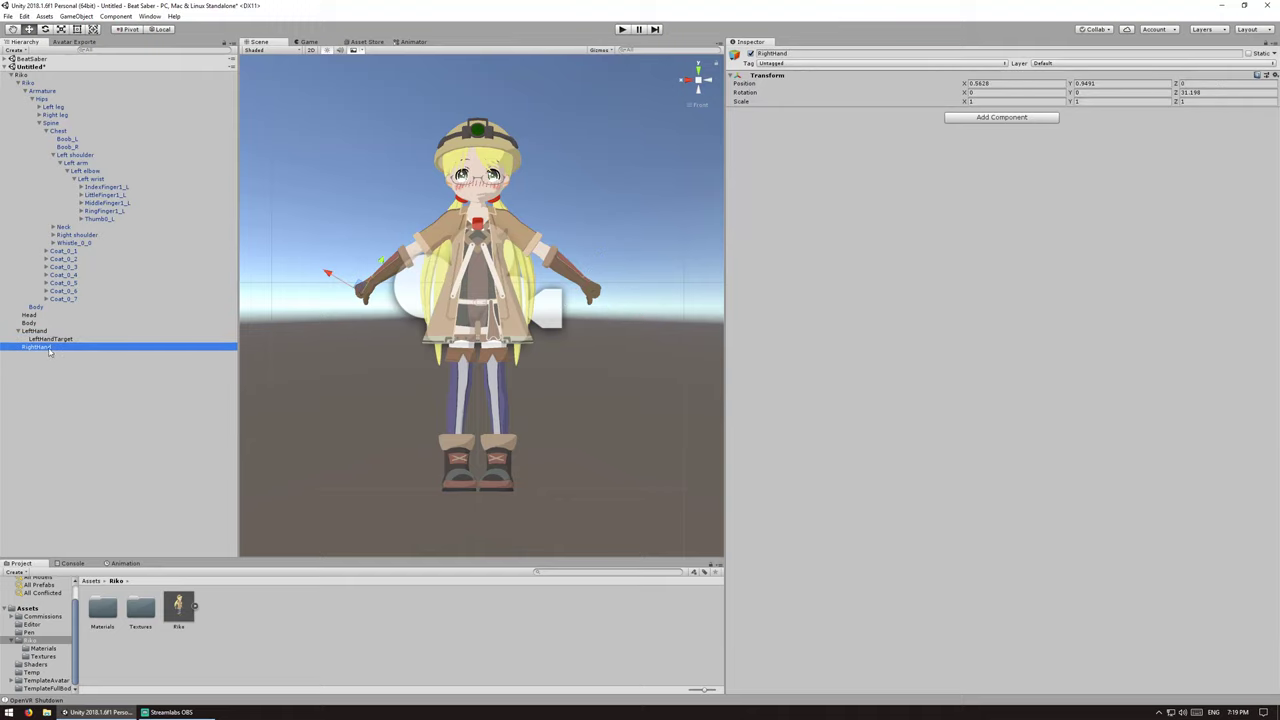
click(53, 235)
click(60, 244)
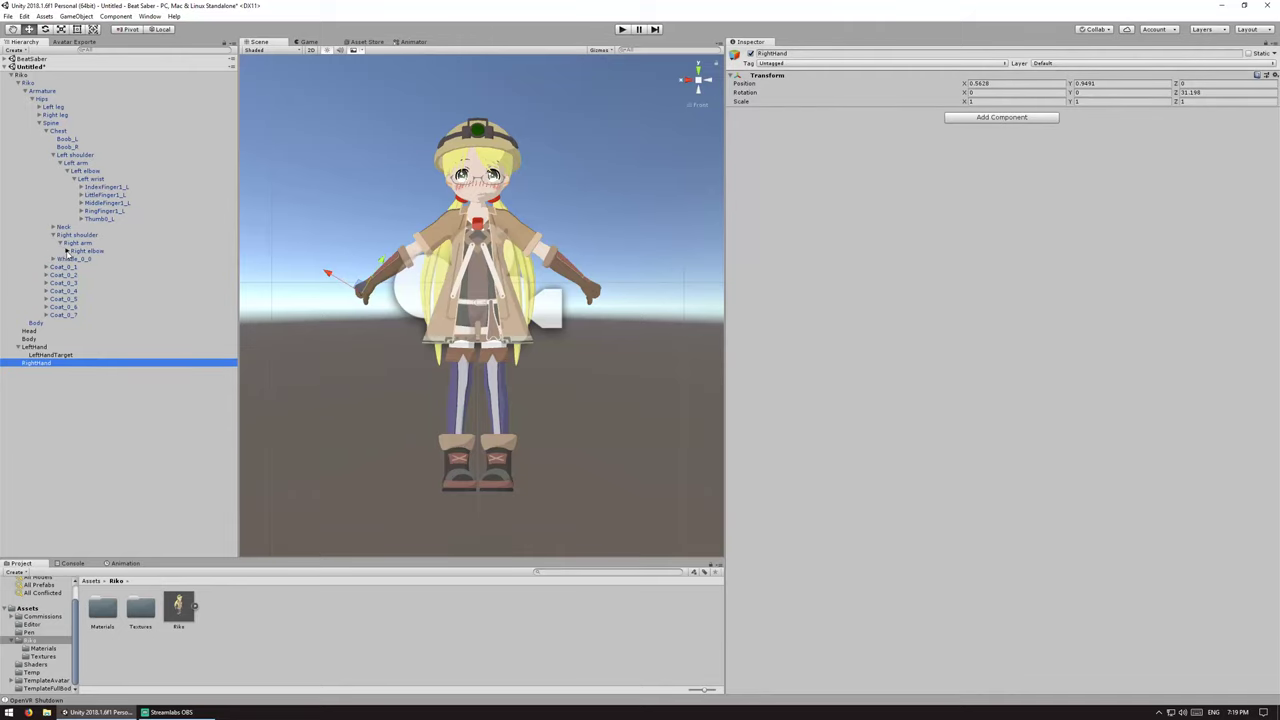
click(66, 251)
click(88, 260)
right_click(90, 259)
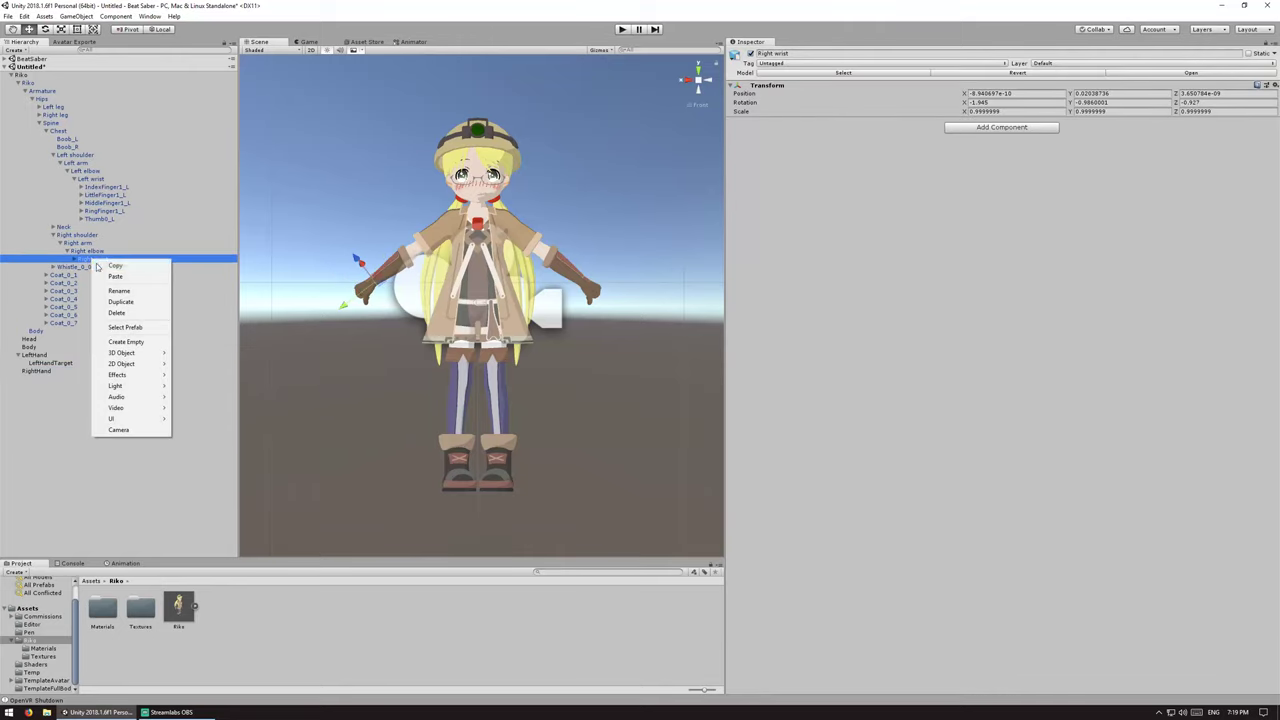
click(151, 343)
drag(101, 310, 46, 418)
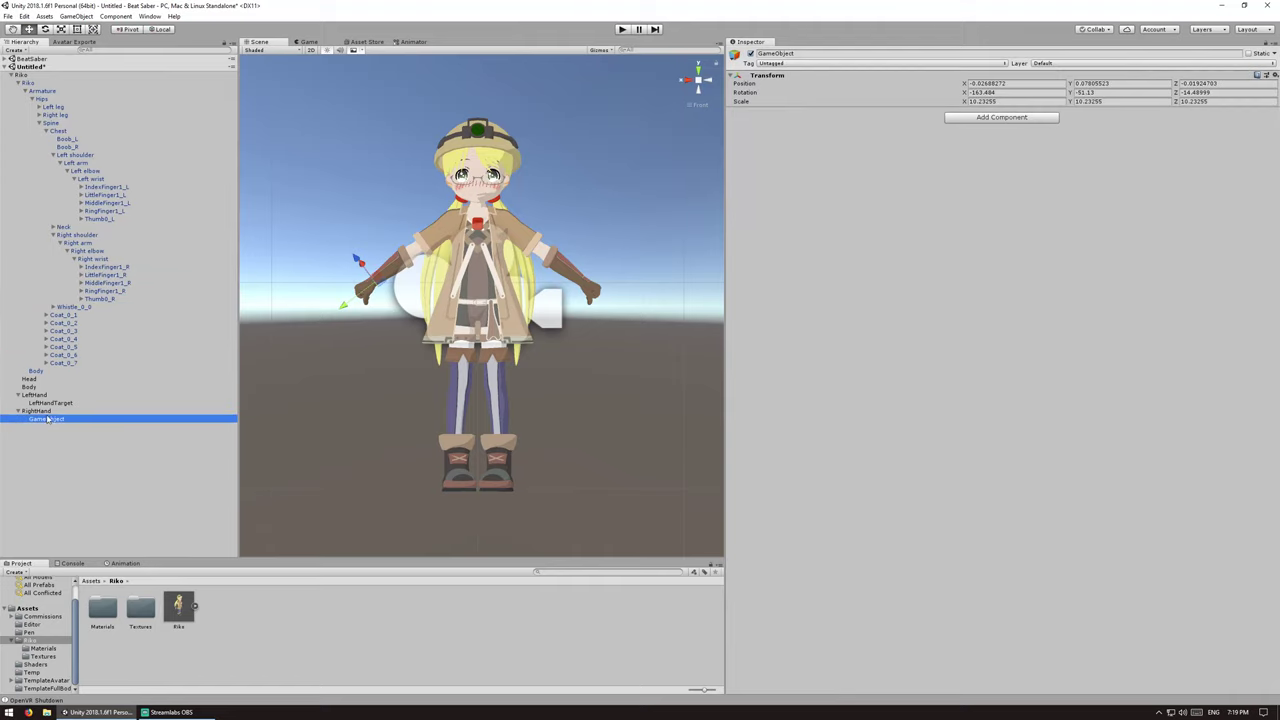
key(F2)
text(RightH)
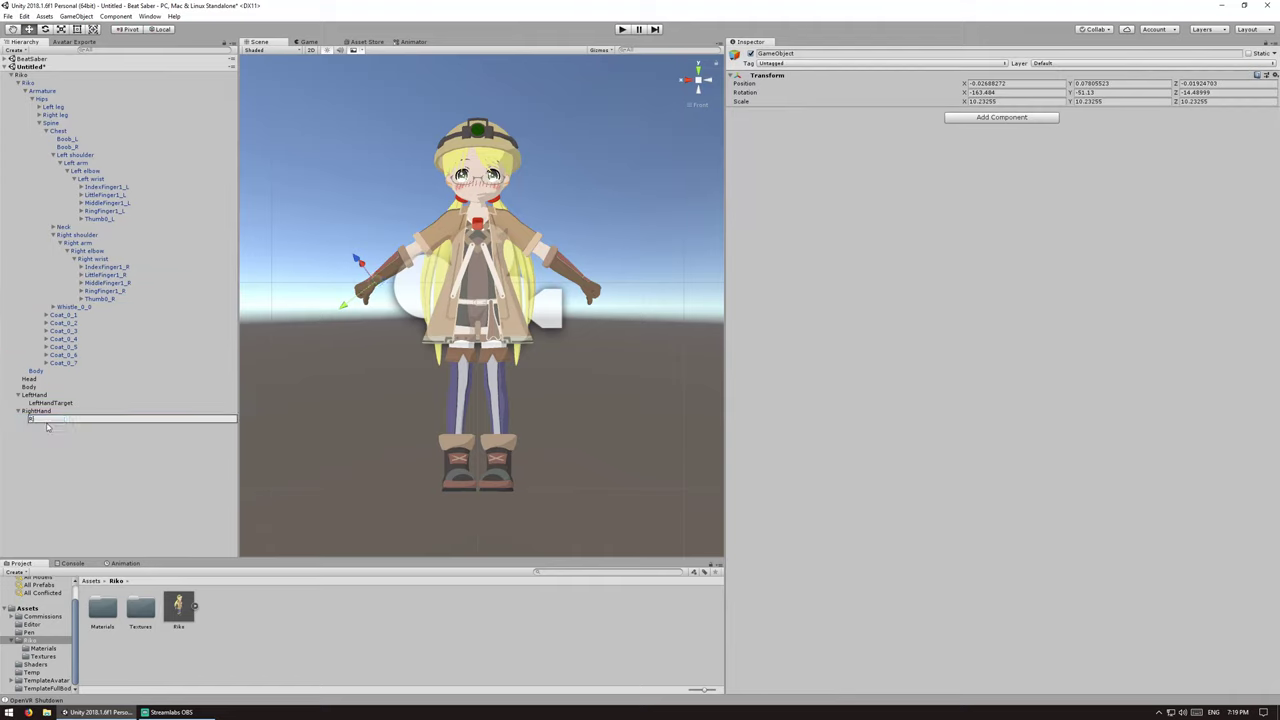
text(andTarget)
key(Return)
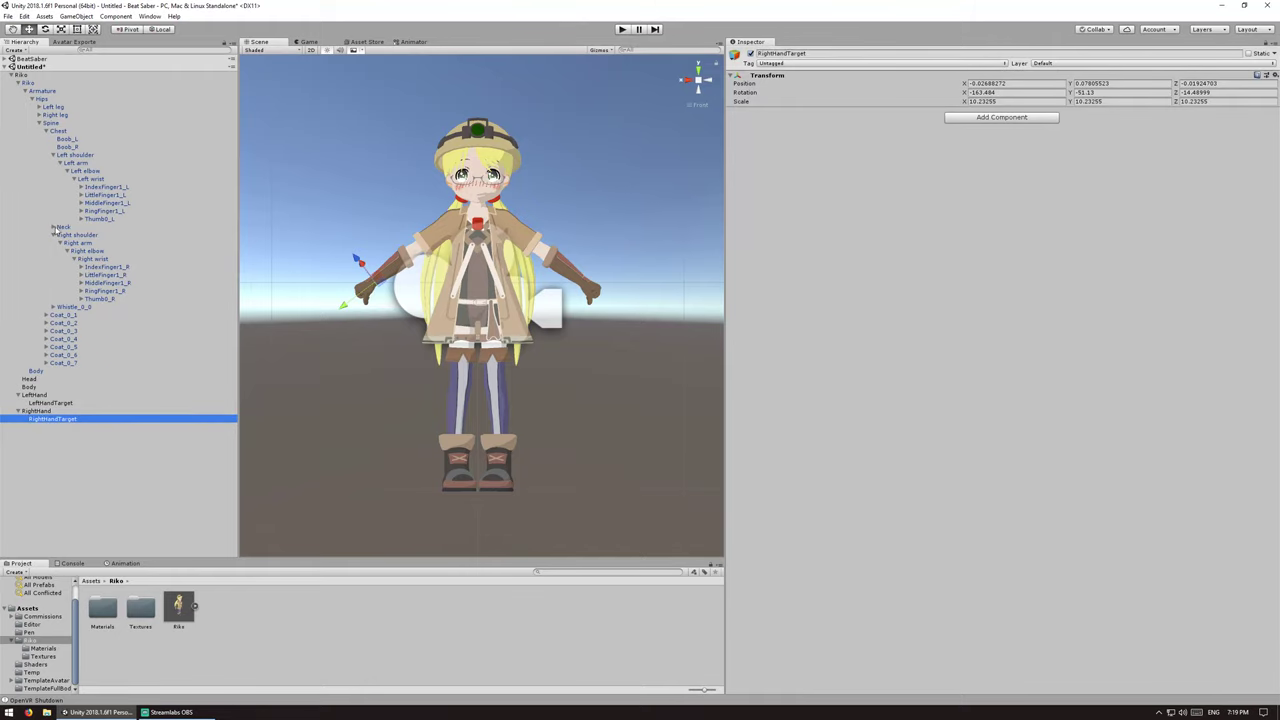
Step: Create an empty from the Head bone, place it under top-level Head and name it HeadTarget
click(54, 229)
click(63, 235)
right_click(71, 234)
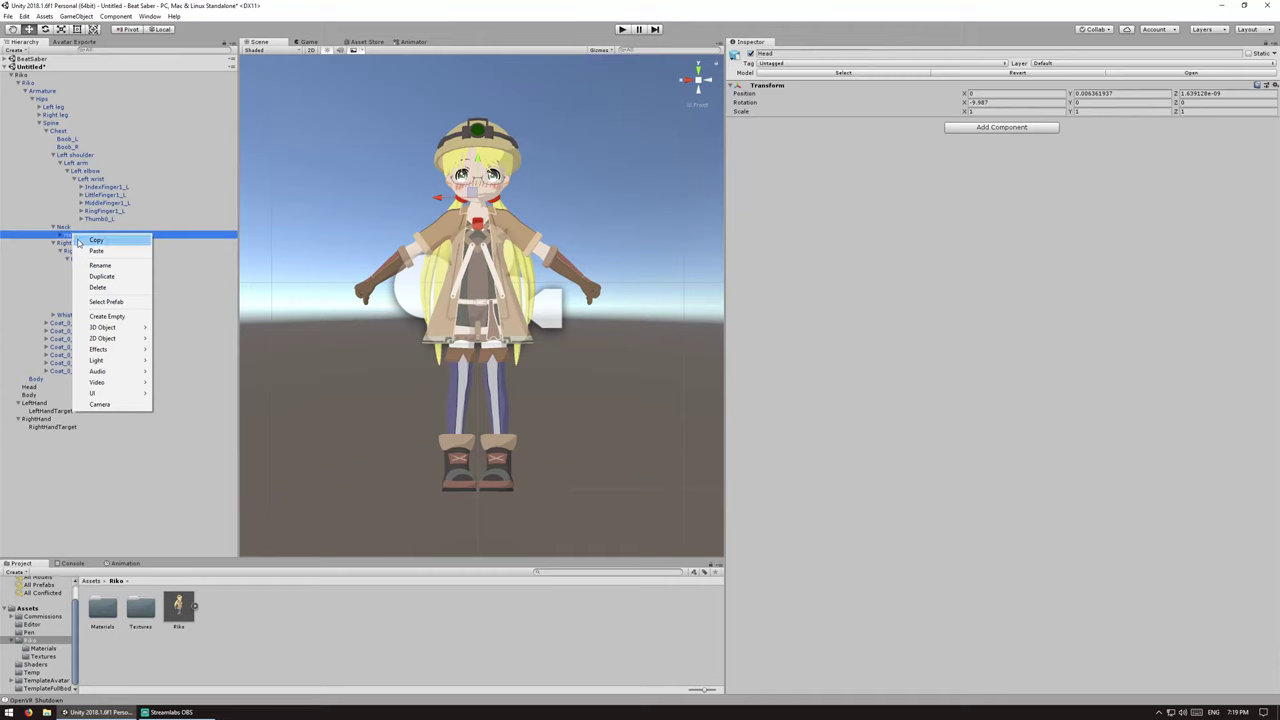
click(119, 317)
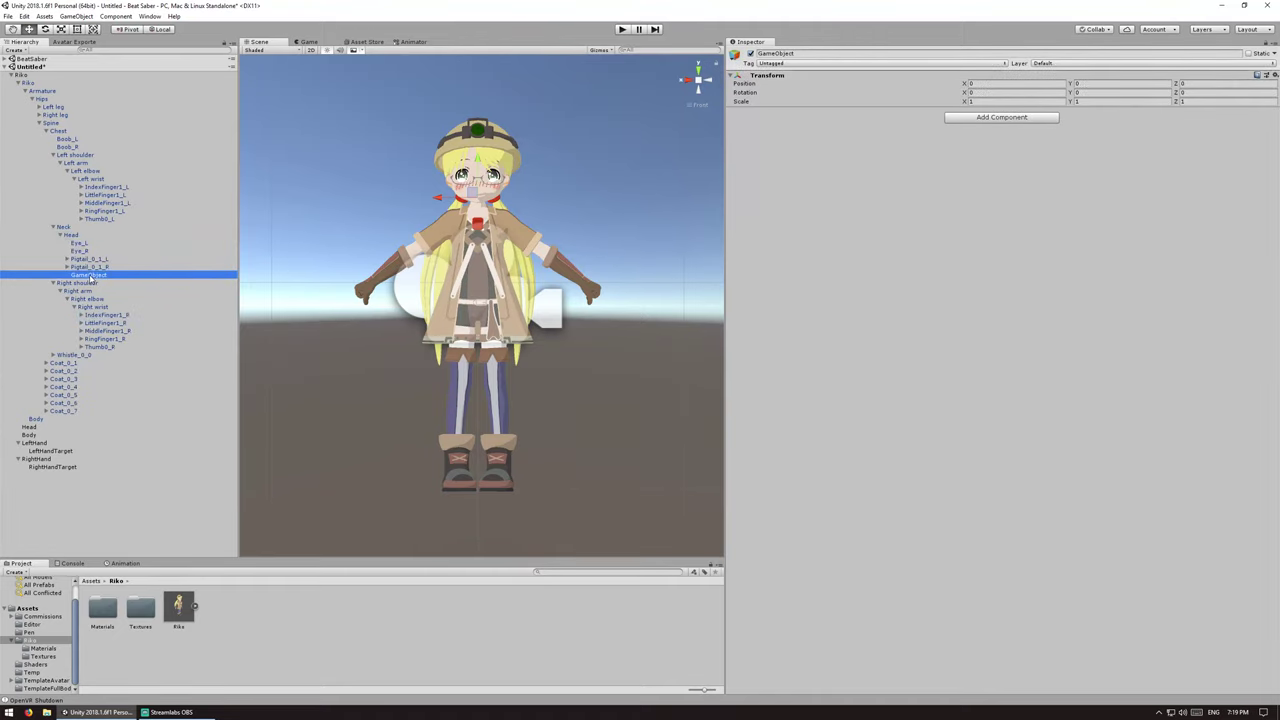
drag(90, 278, 50, 432)
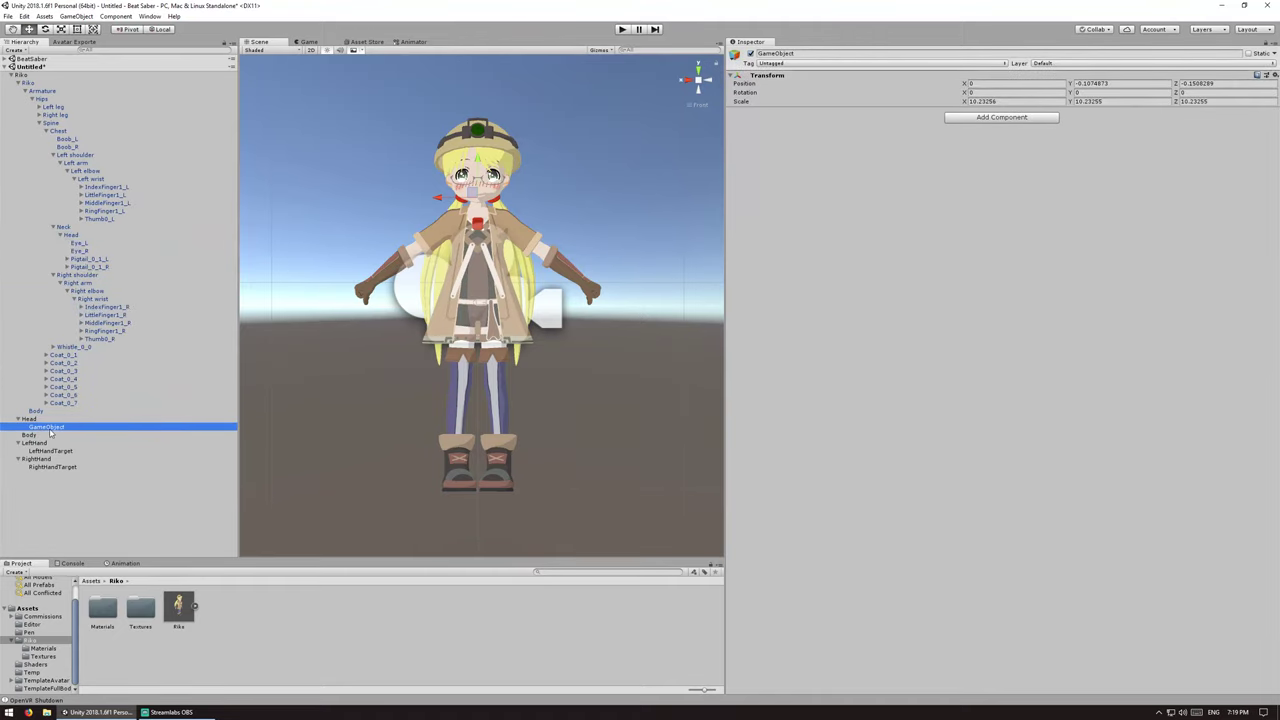
click(52, 427)
text(He)
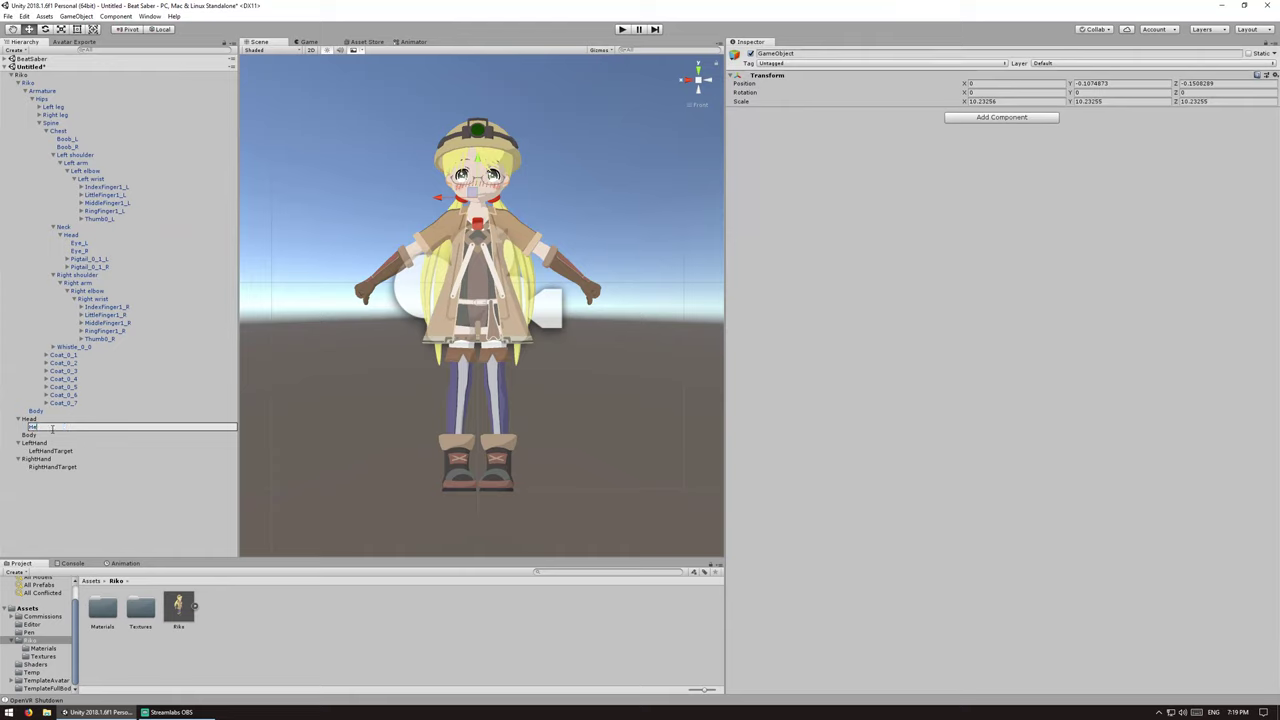
text(adTarget)
key(Return)
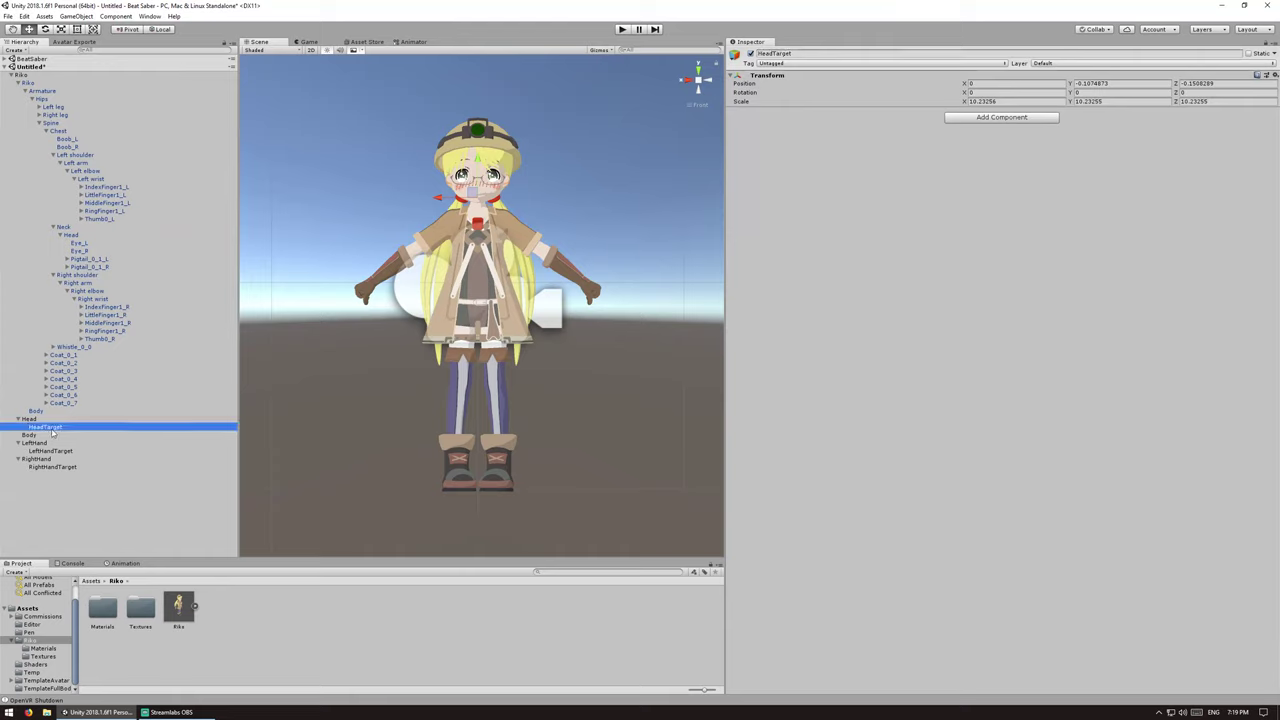
click(20, 84)
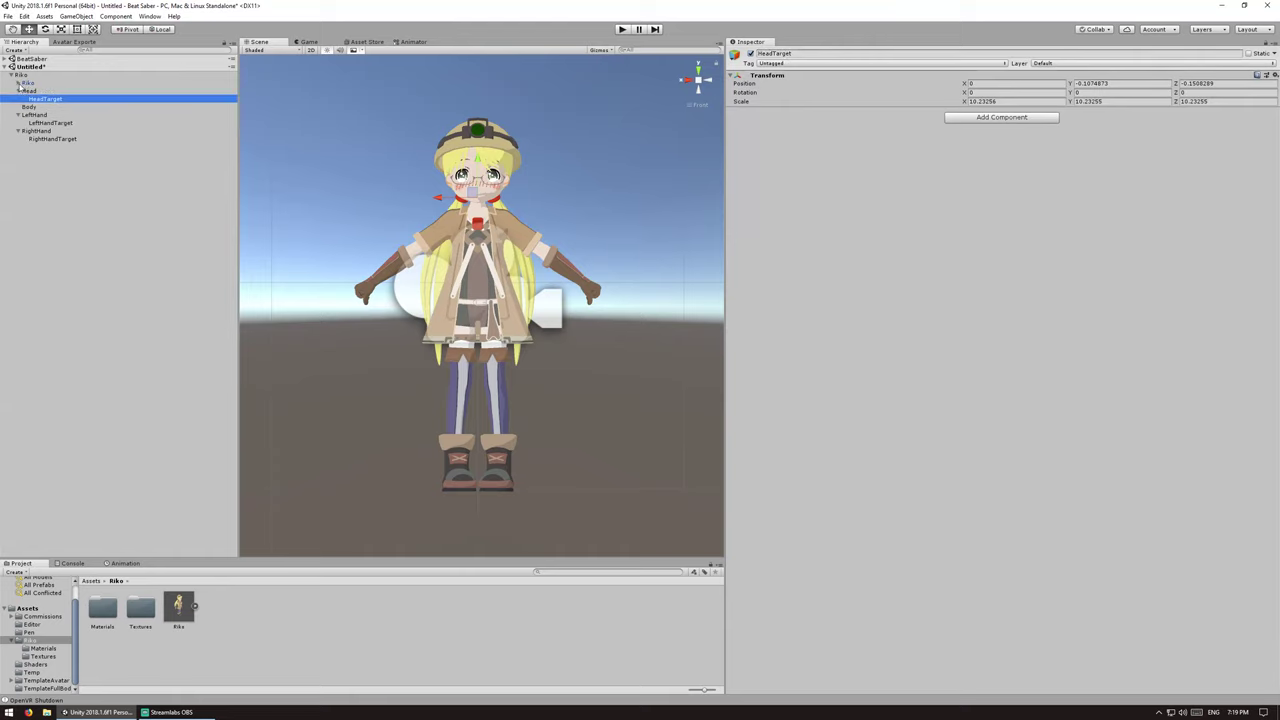
Step: Assign HeadTarget, LeftHandTarget and RightHandTarget to IK Manager's Head, Left Hand and Right Hand slots
click(27, 83)
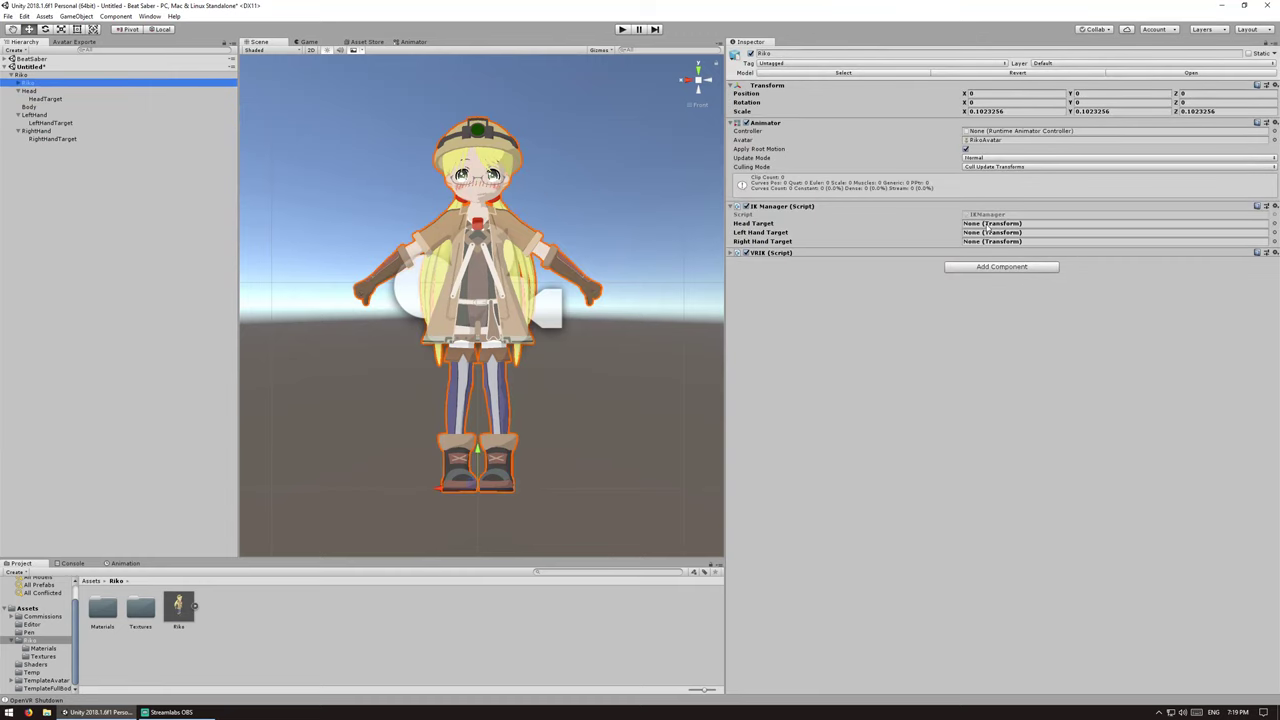
drag(40, 100, 1000, 224)
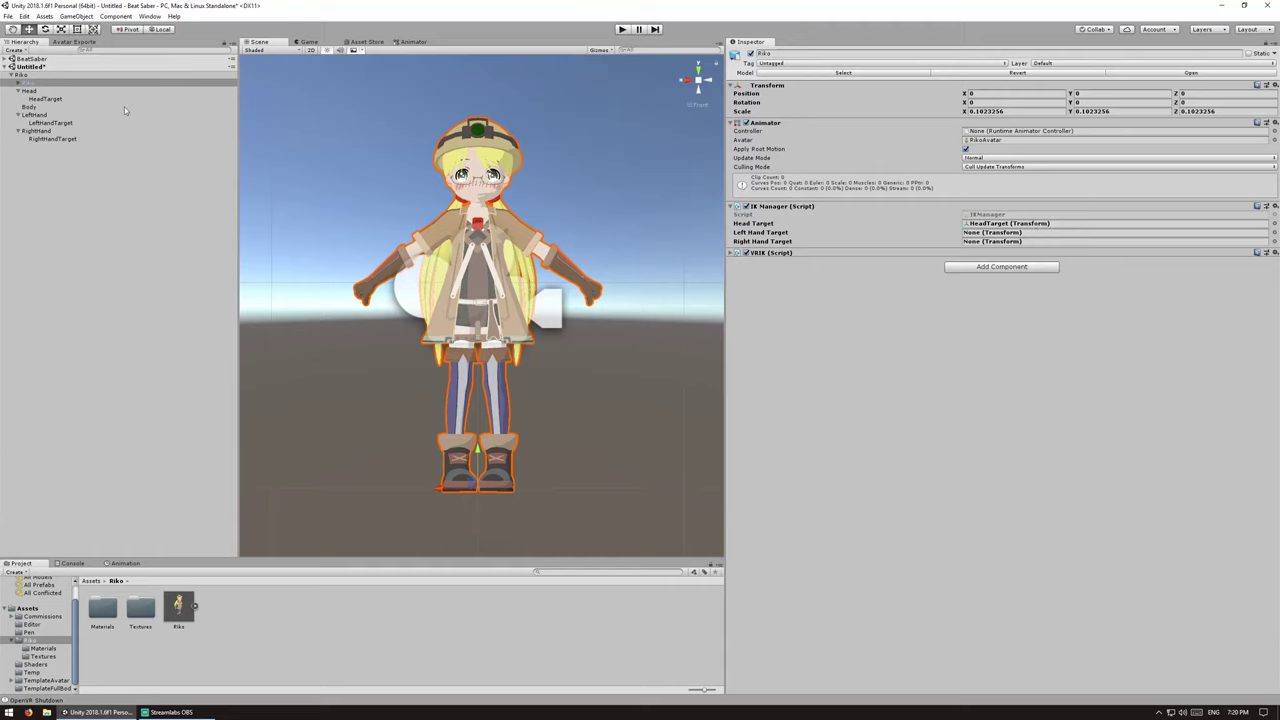
drag(47, 123, 990, 232)
drag(66, 140, 1008, 242)
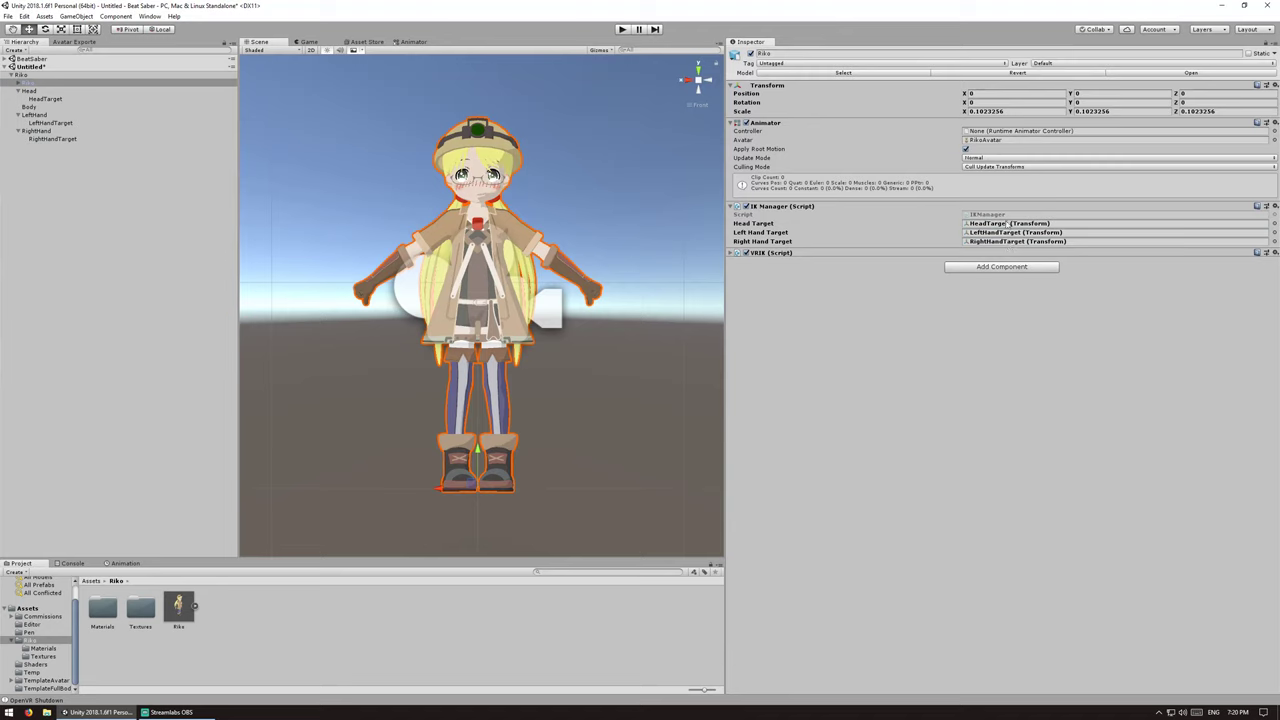
click(806, 208)
click(806, 216)
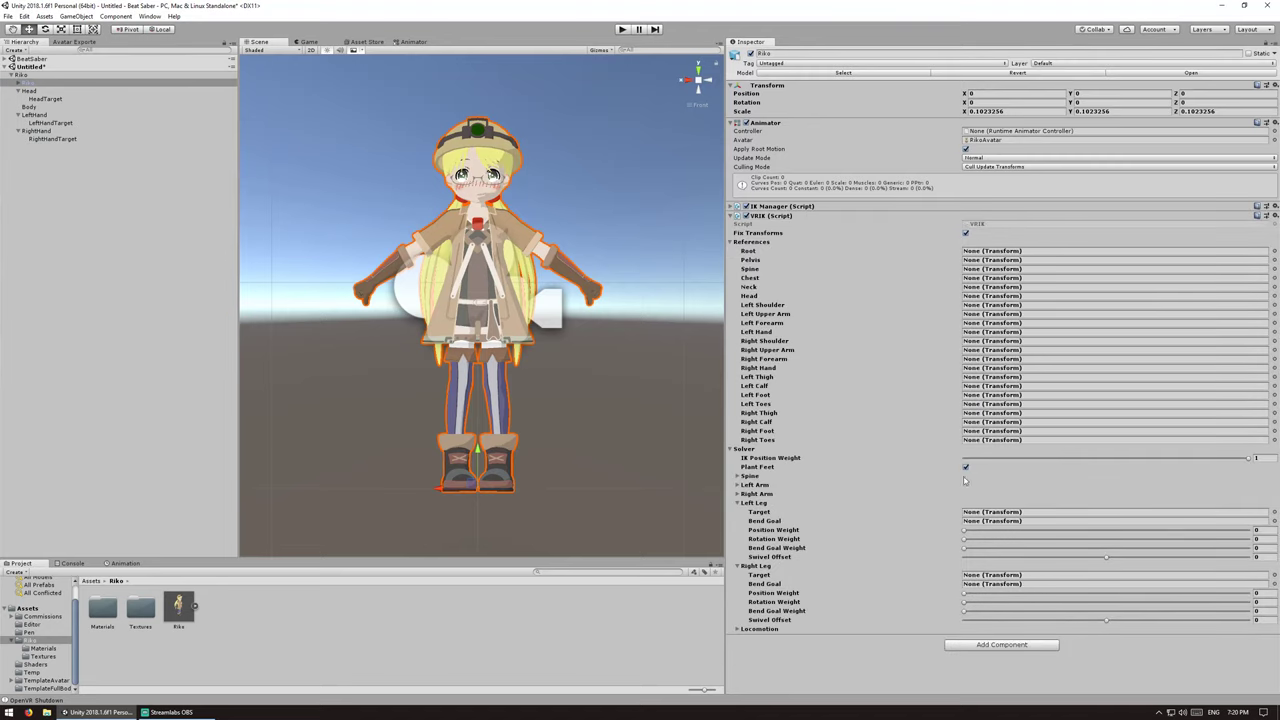
click(869, 218)
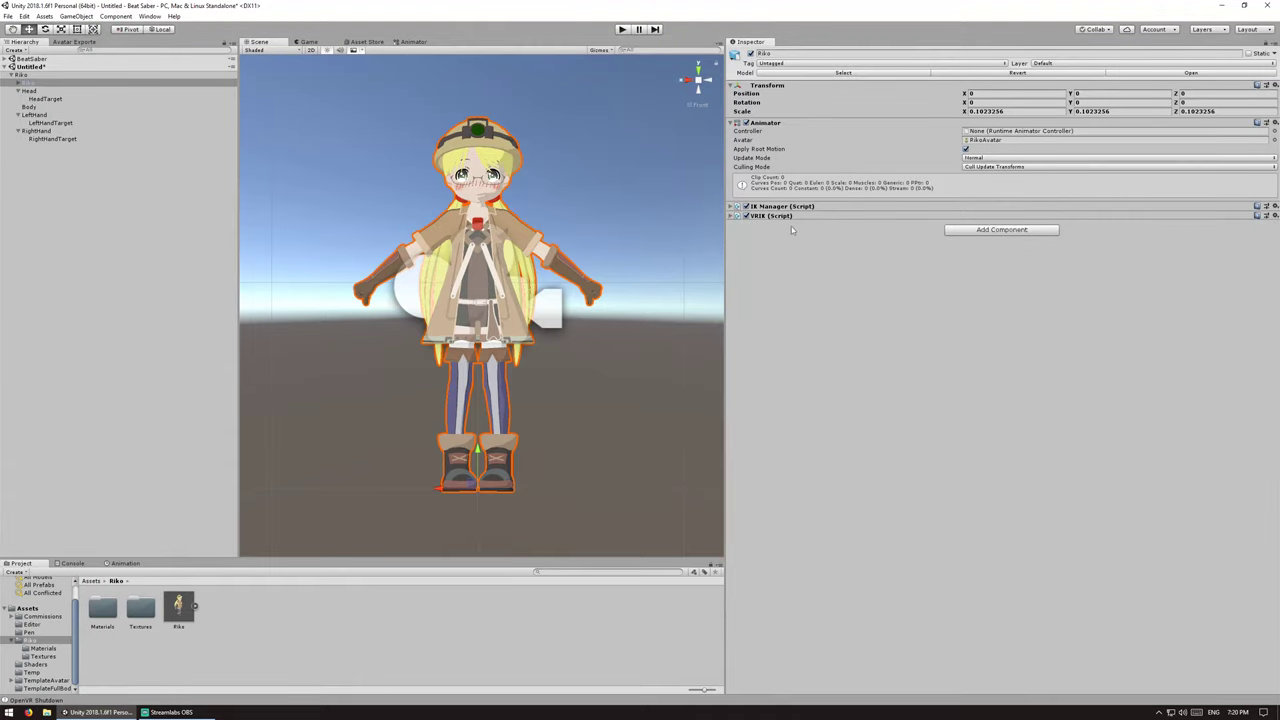
click(28, 80)
Step: Add an Avatar Descriptor with avatar name 'Riko' and an author name filled in
click(1030, 118)
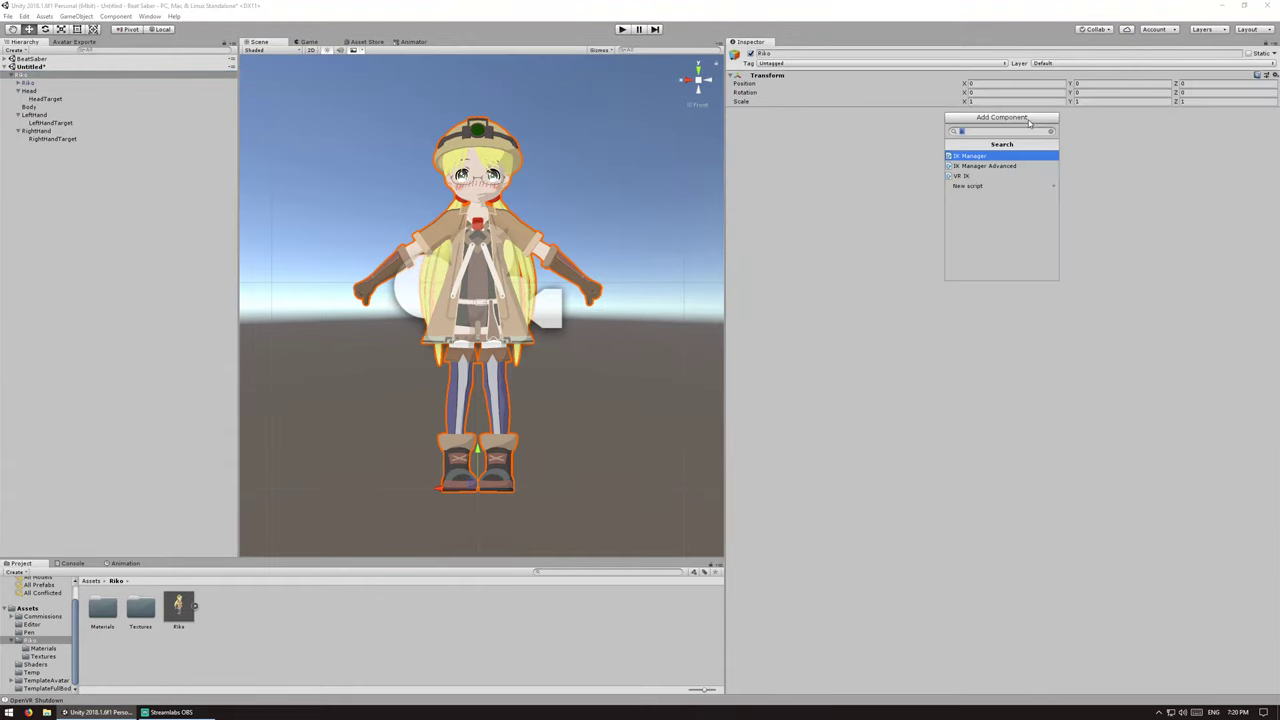
text(Ava)
key(Down)
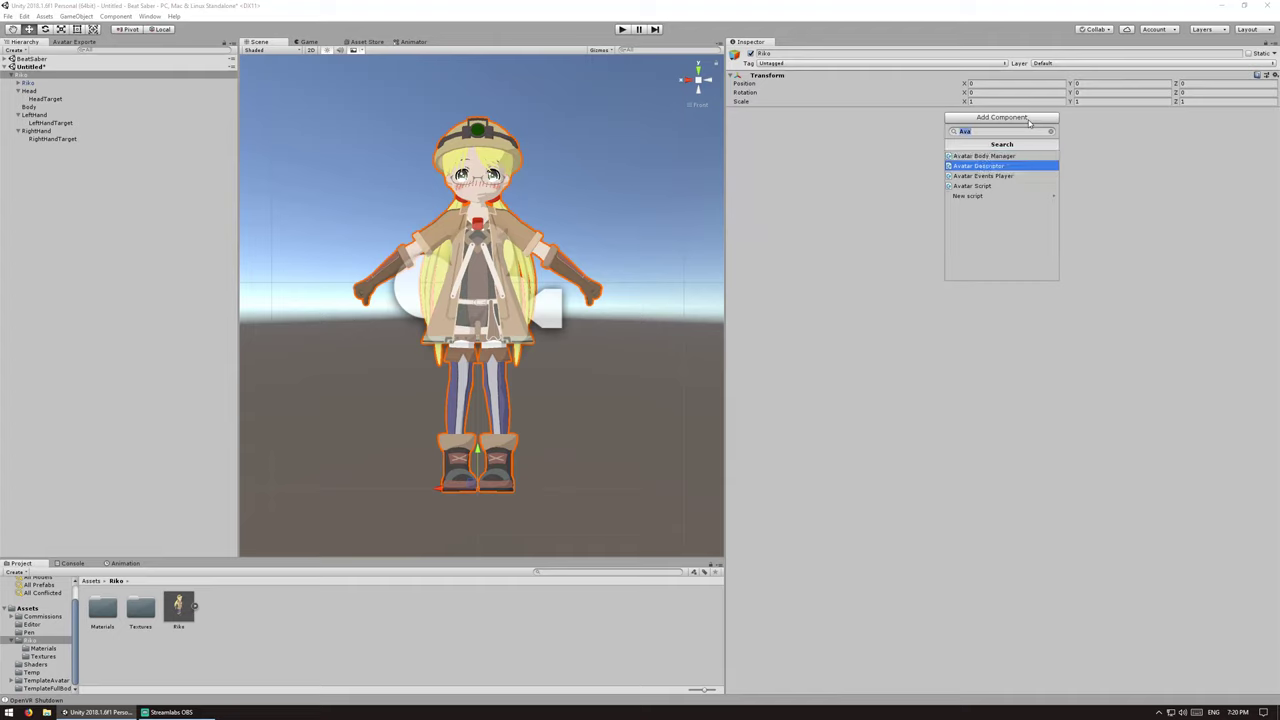
key(Return)
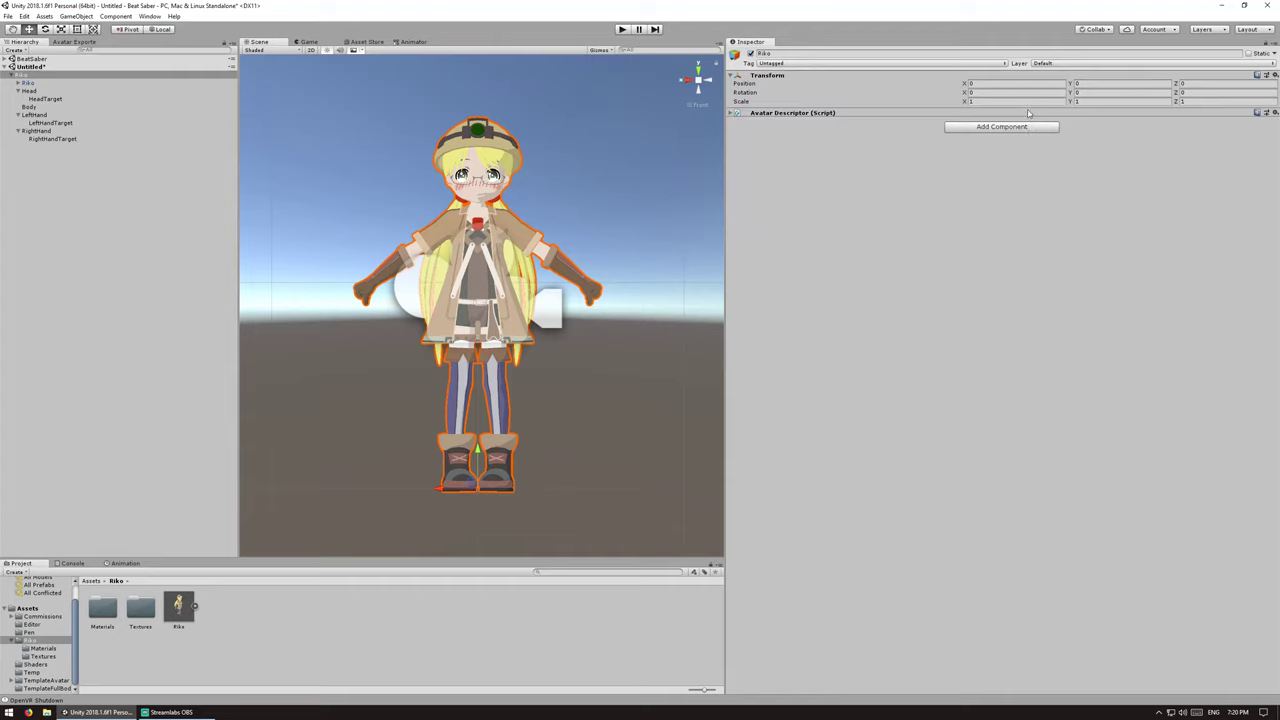
click(1028, 113)
click(1028, 130)
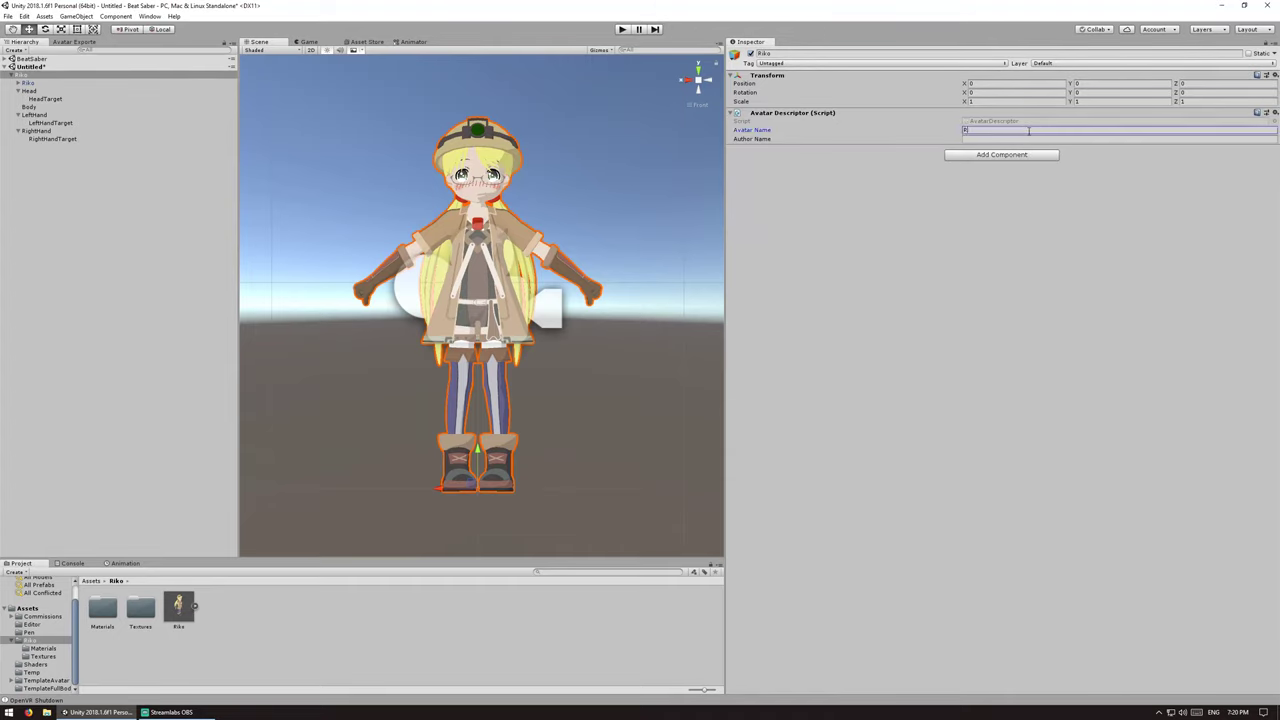
text(Riko)
key(Tab)
text(A)
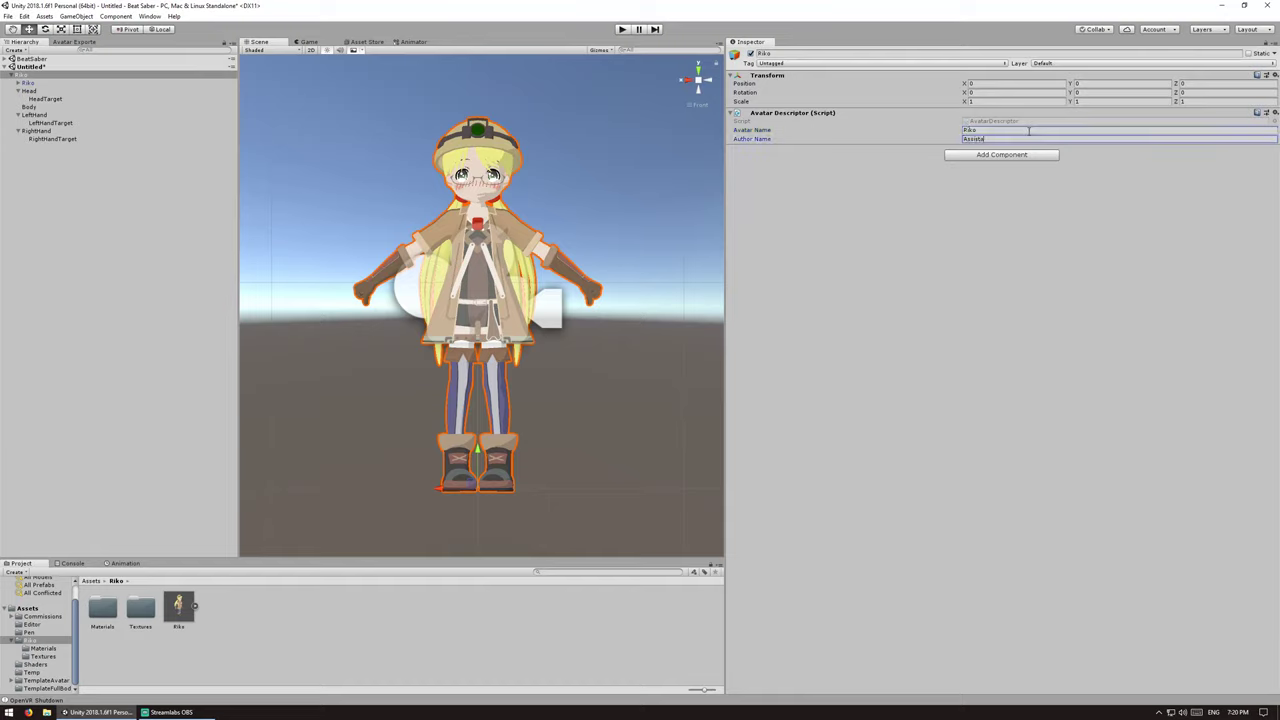
Step: Open the Avatar Exporter window from the Window menu
click(141, 186)
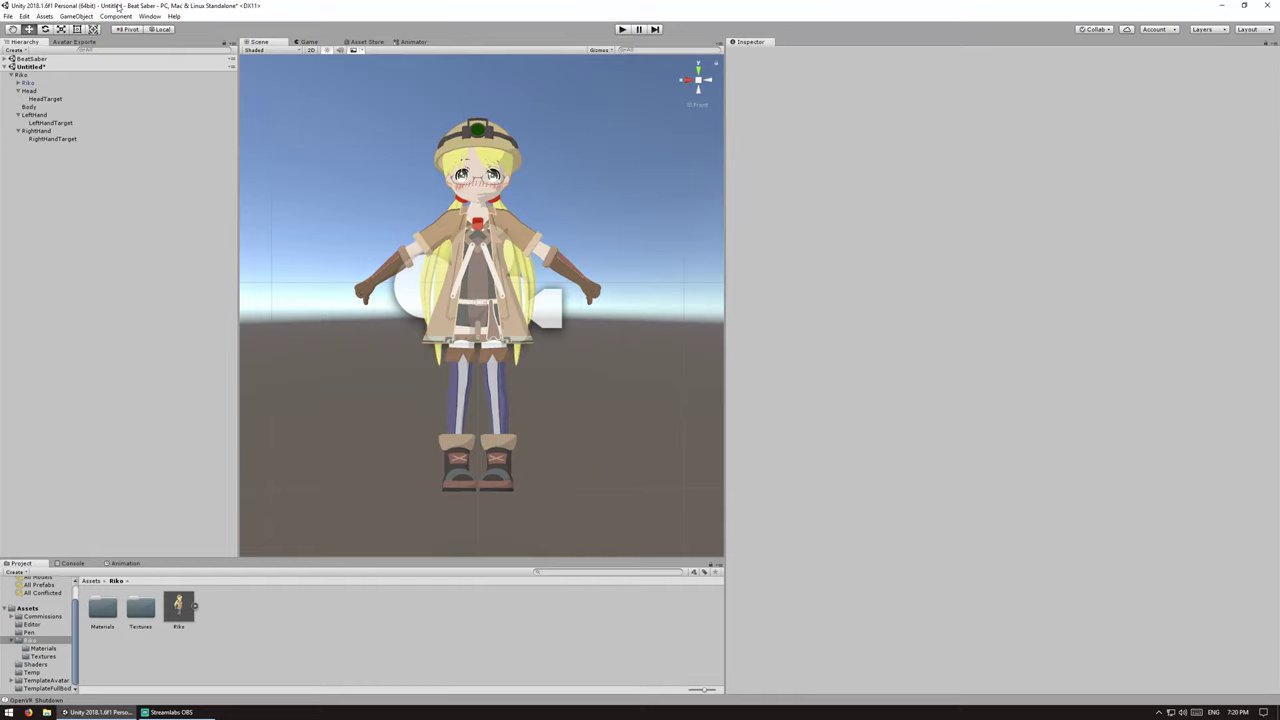
click(150, 16)
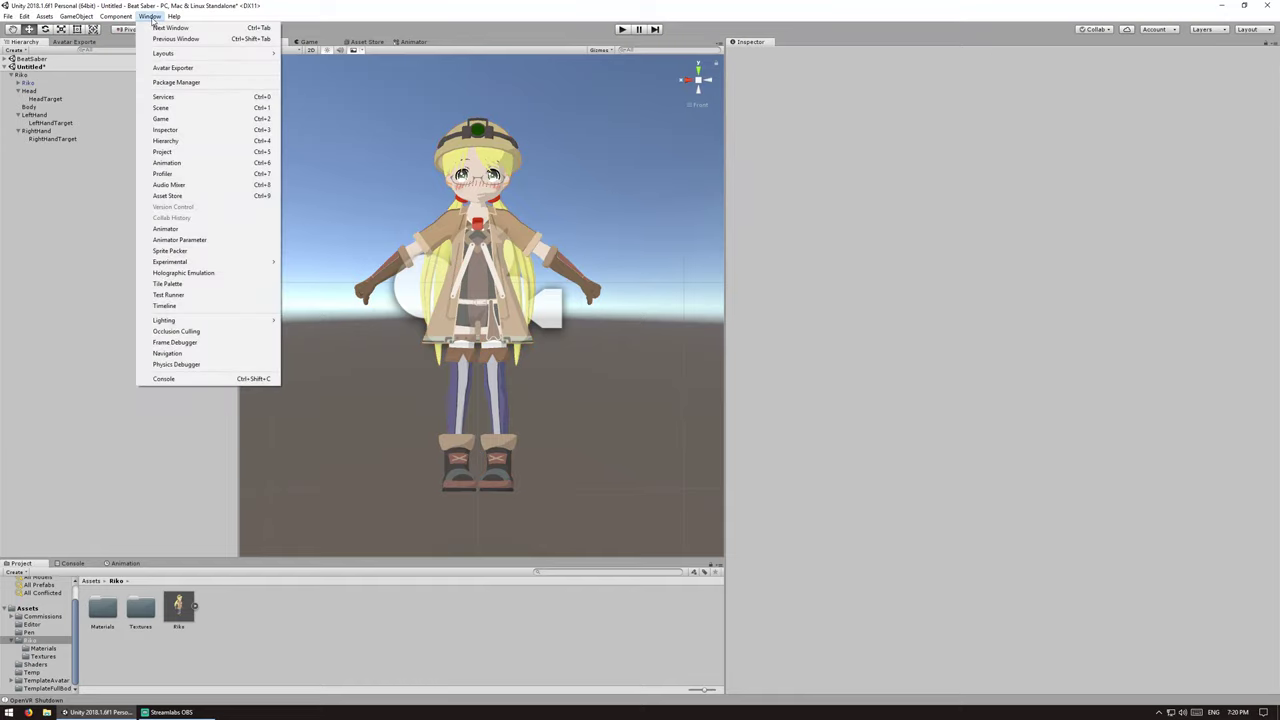
click(175, 68)
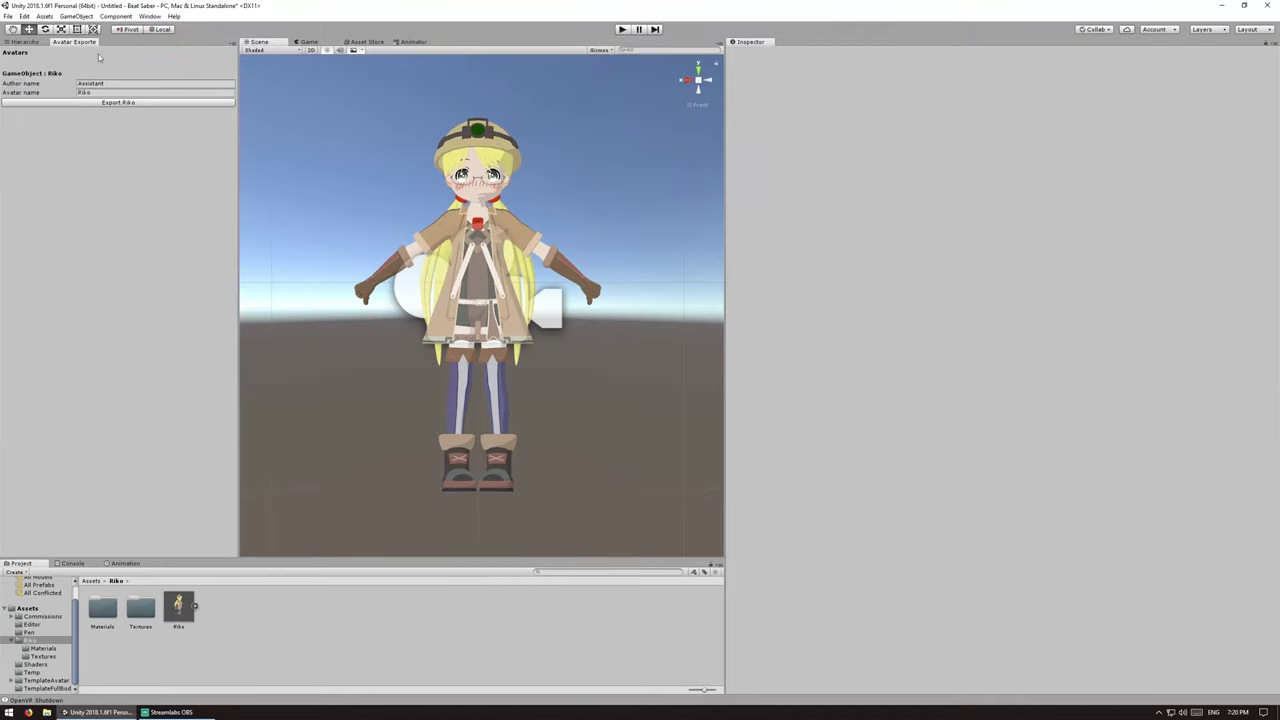
Step: Check that Riko's purple boots material uses the BeatSaber DSCellShading shader
click(26, 42)
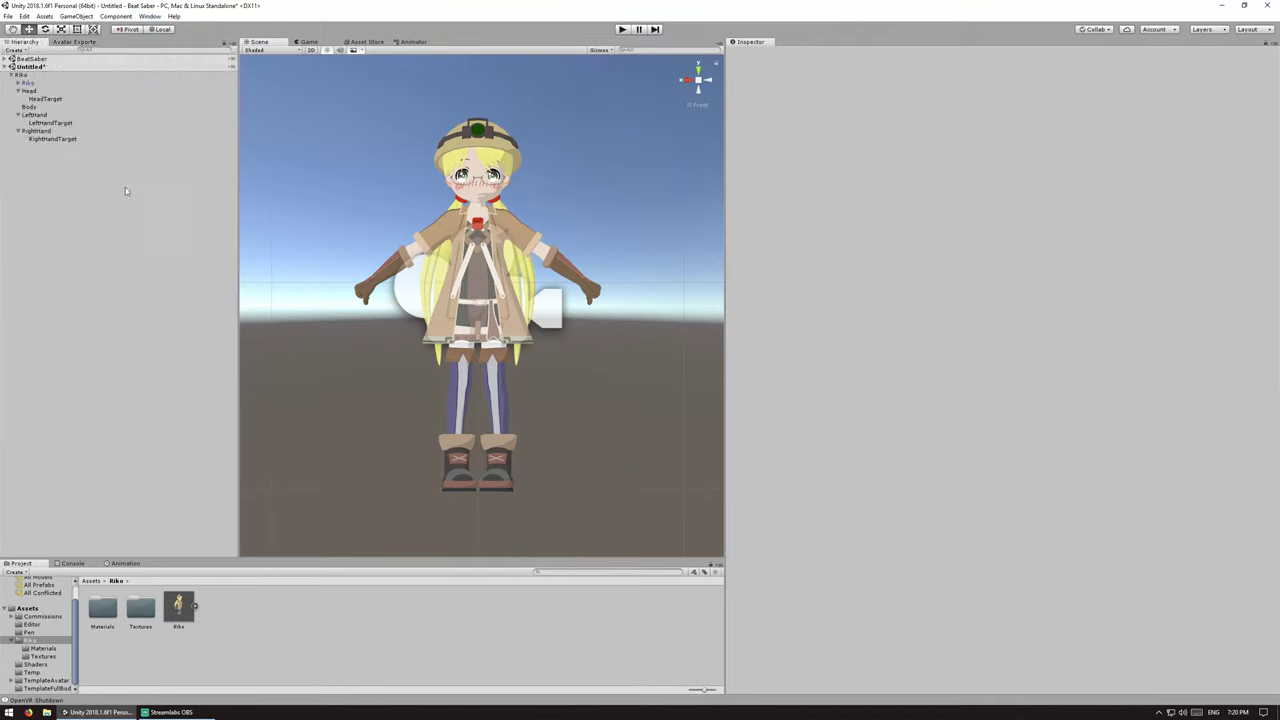
double_click(102, 607)
click(106, 607)
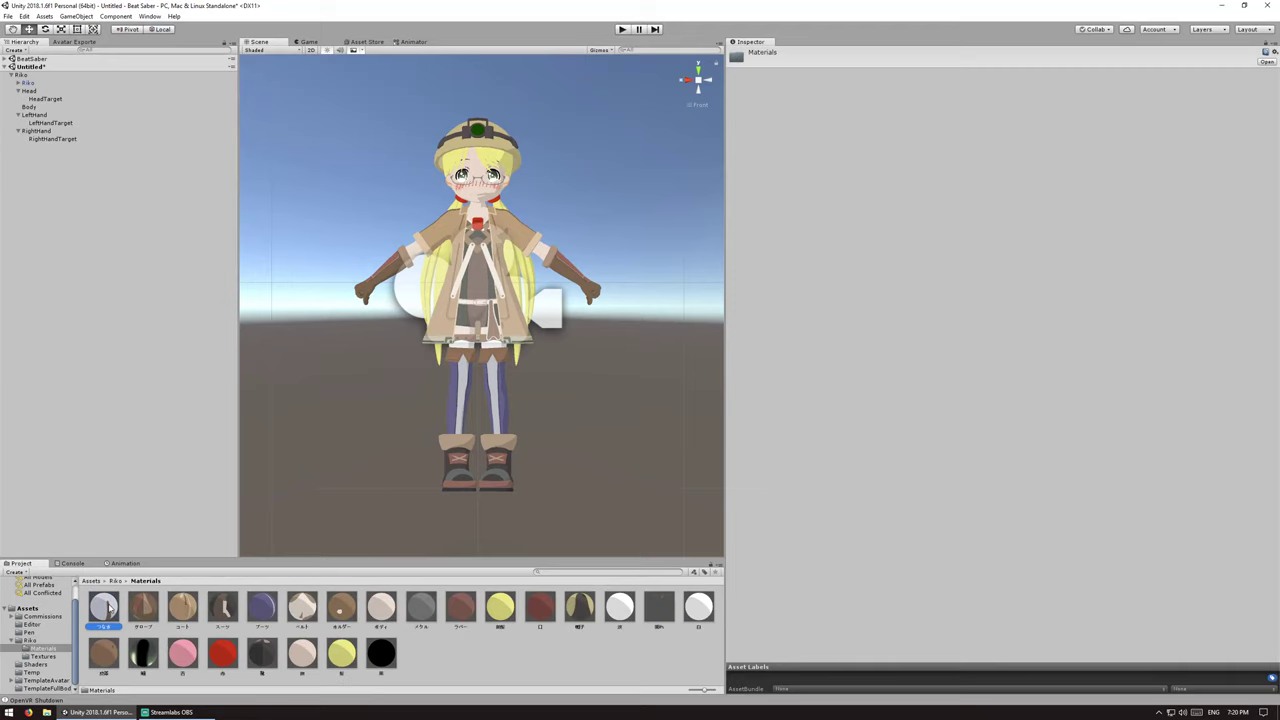
key(Right)
key(Right)
key(Right)
key(Right)
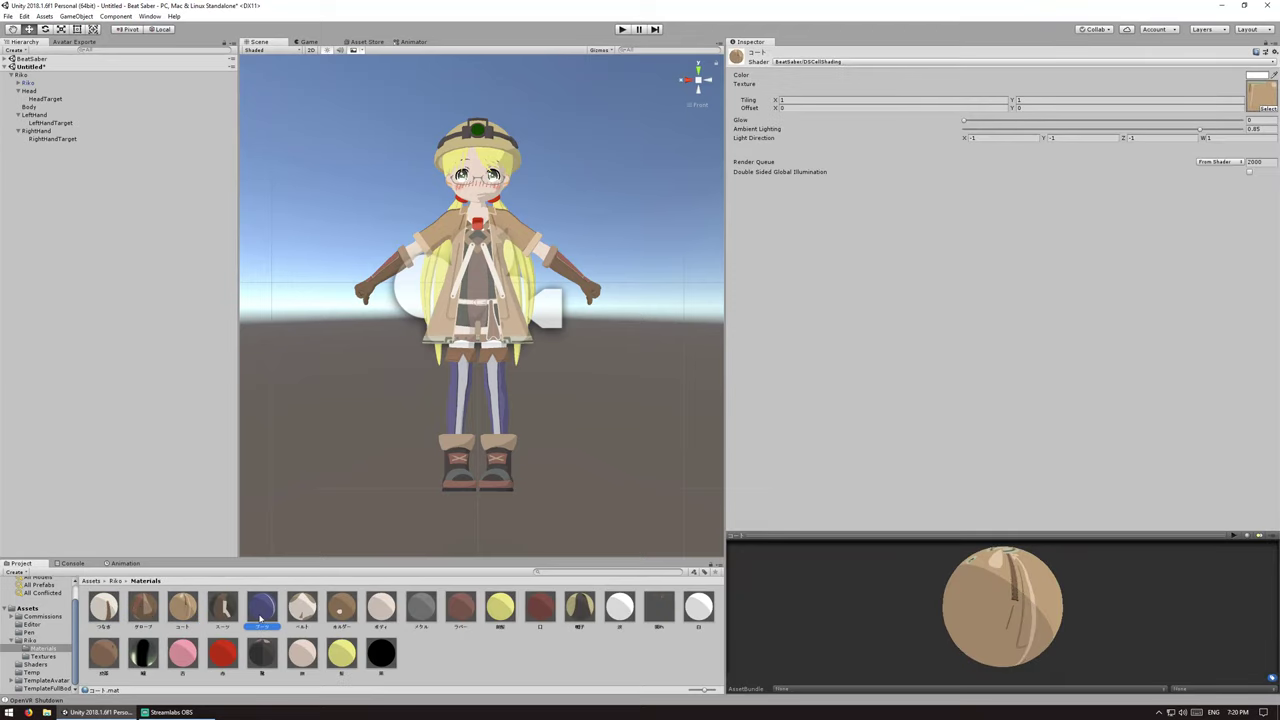
click(815, 62)
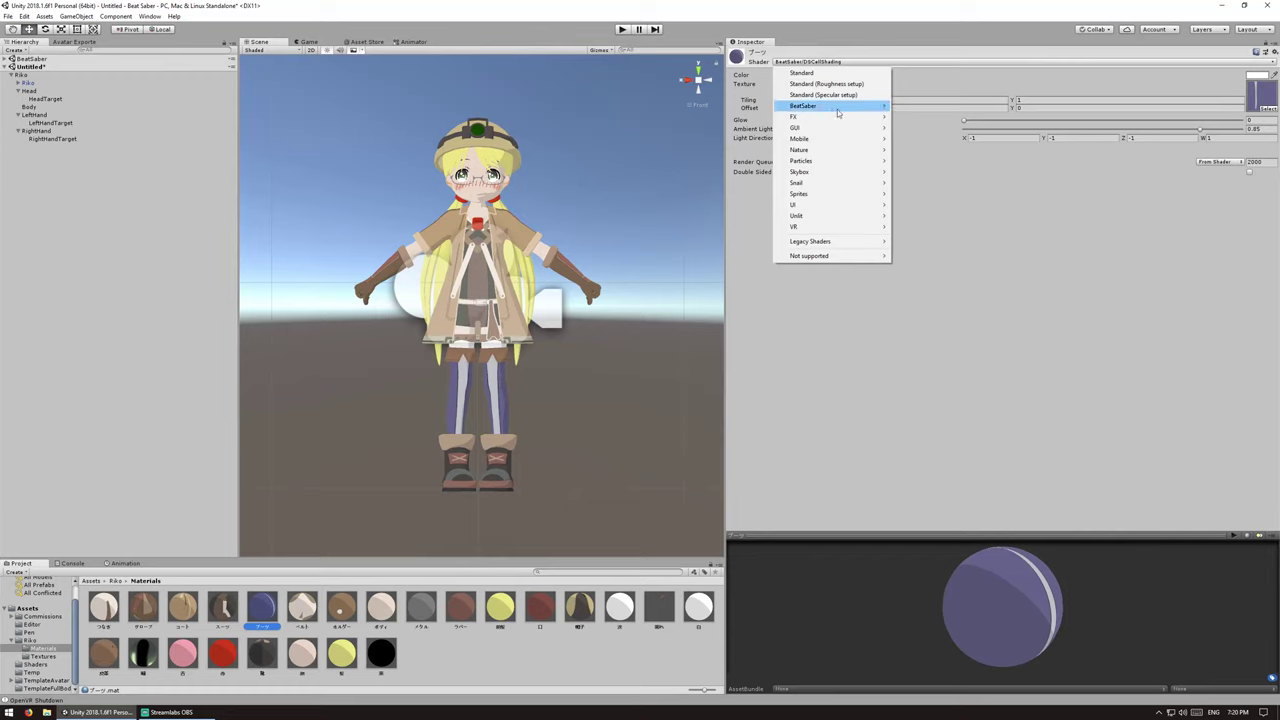
mouse_move(803, 106)
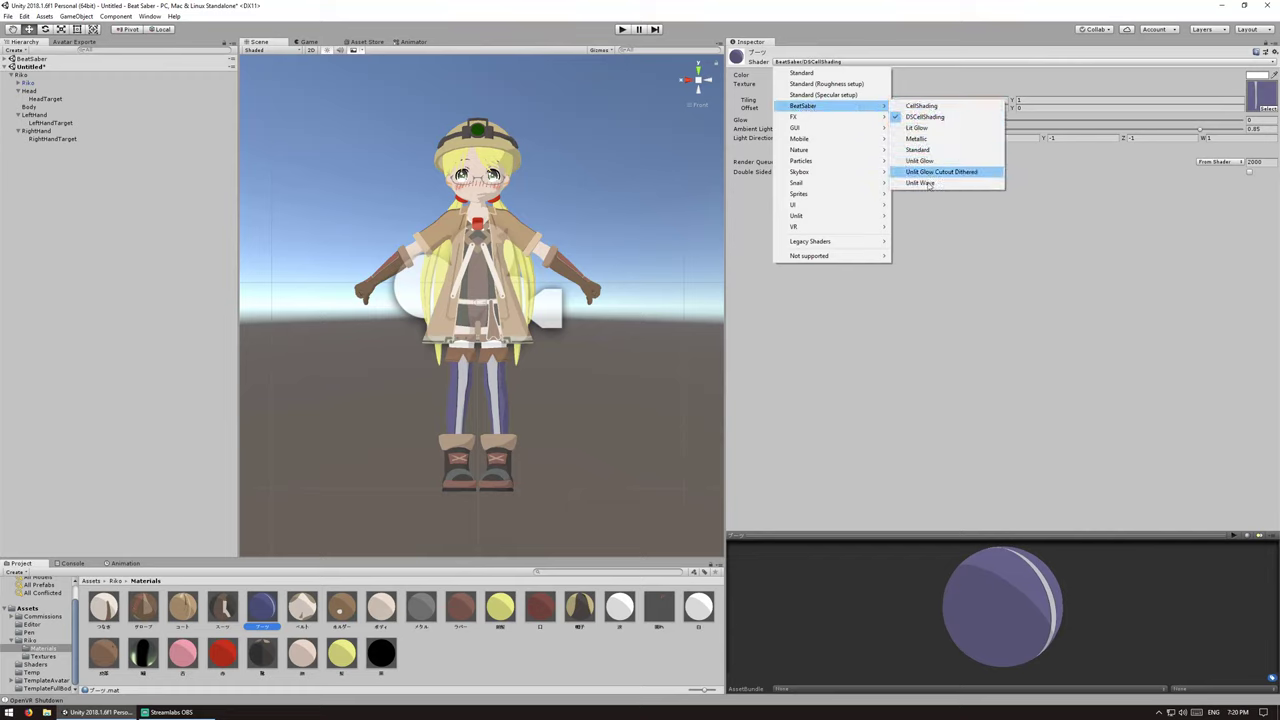
click(533, 395)
alt+drag(533, 395, 470, 365)
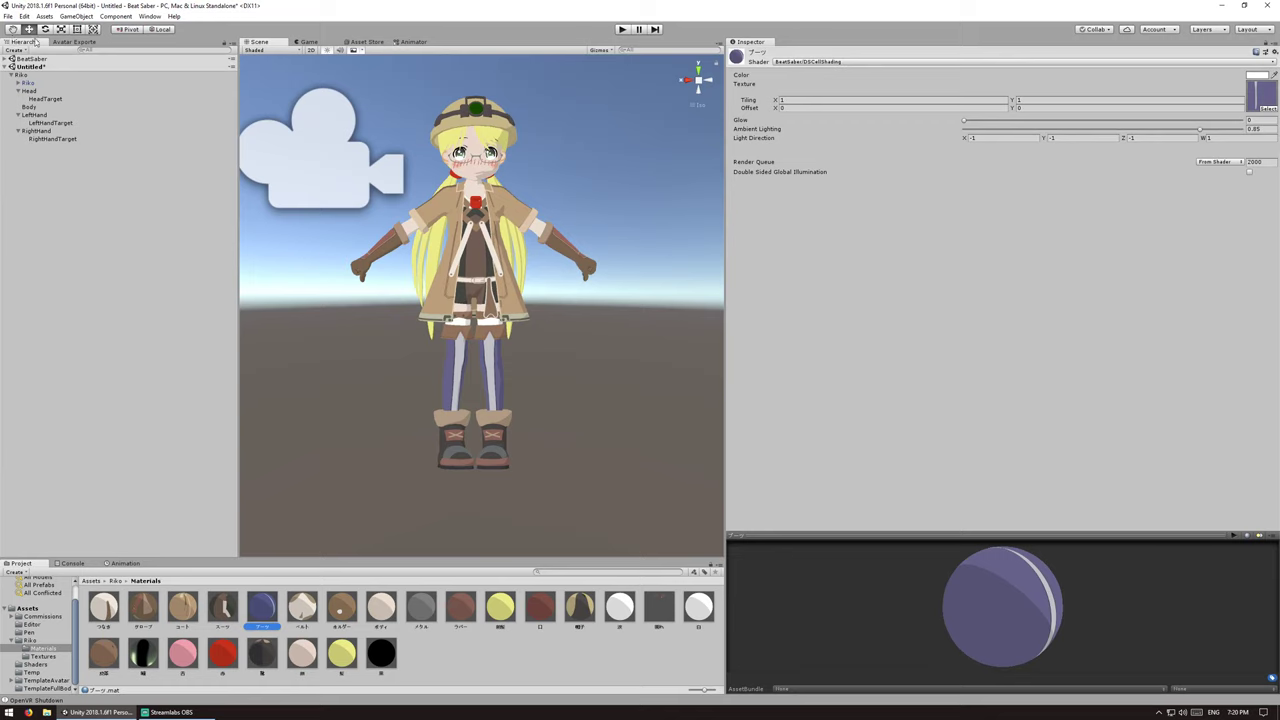
click(67, 43)
Step: Export Riko as Riko.avatar into Beat Saber's CustomAvatars folder, skipping the scene save
click(66, 103)
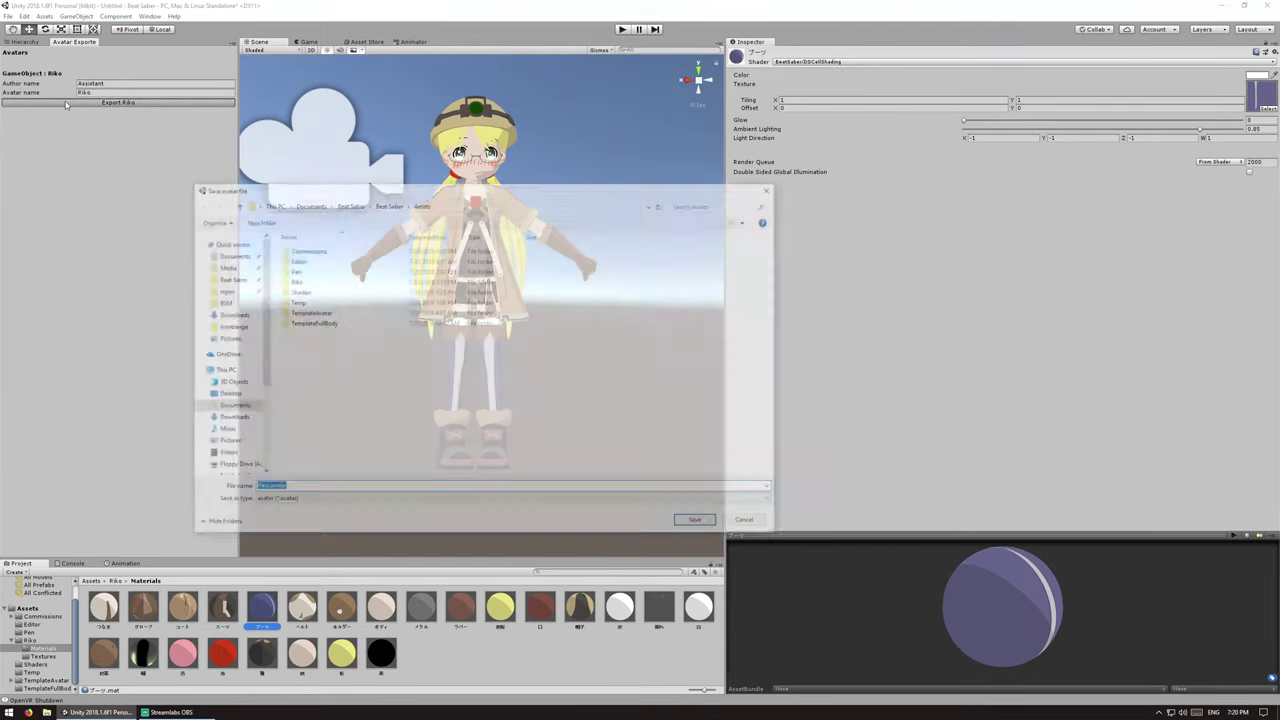
click(228, 278)
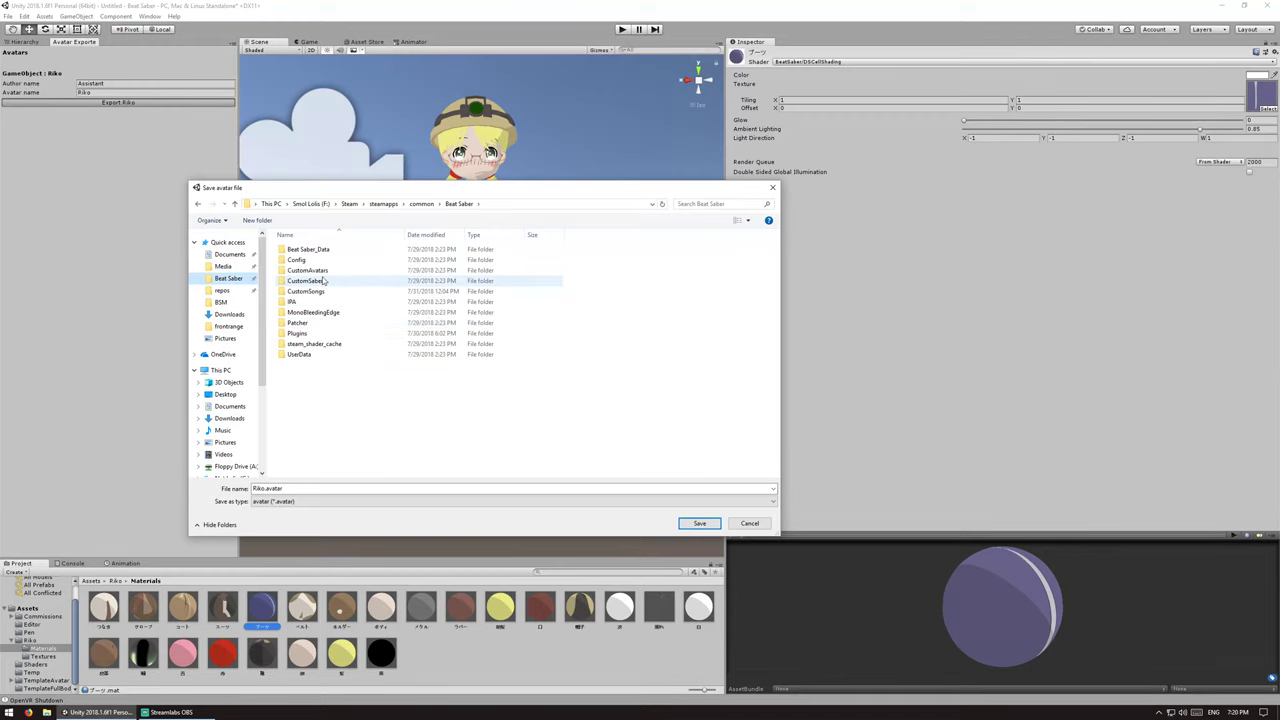
double_click(308, 270)
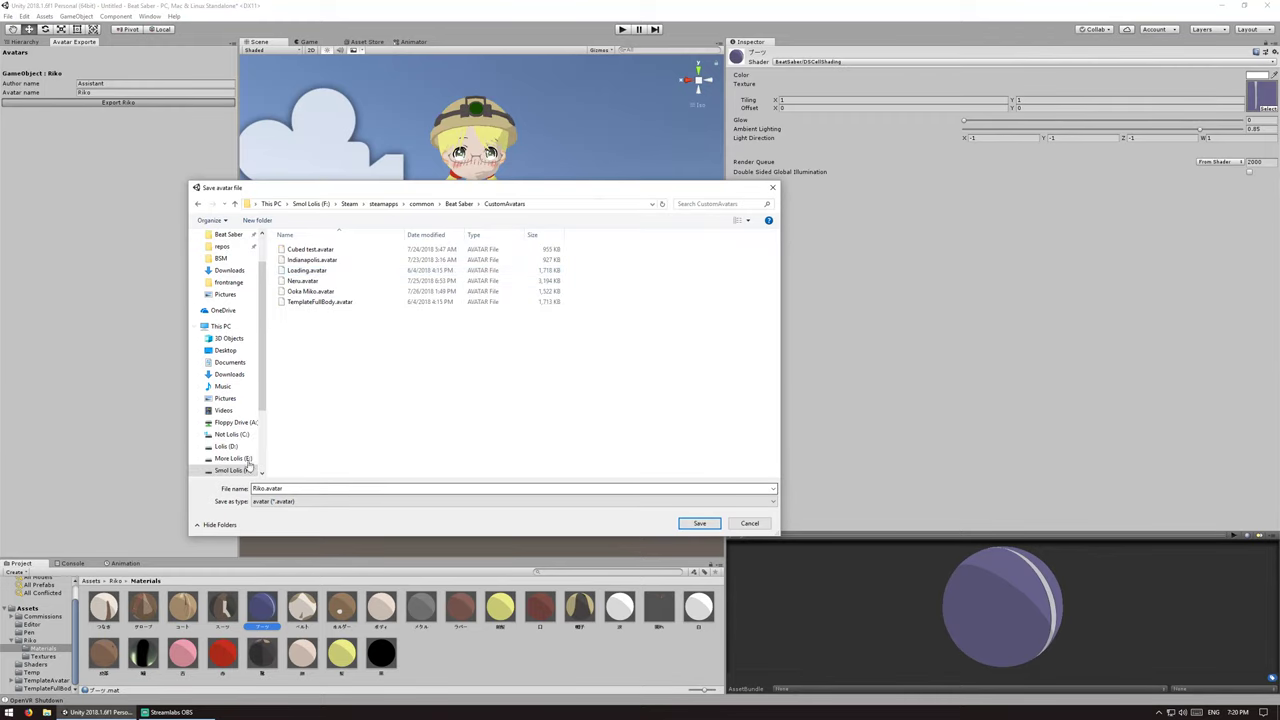
click(690, 522)
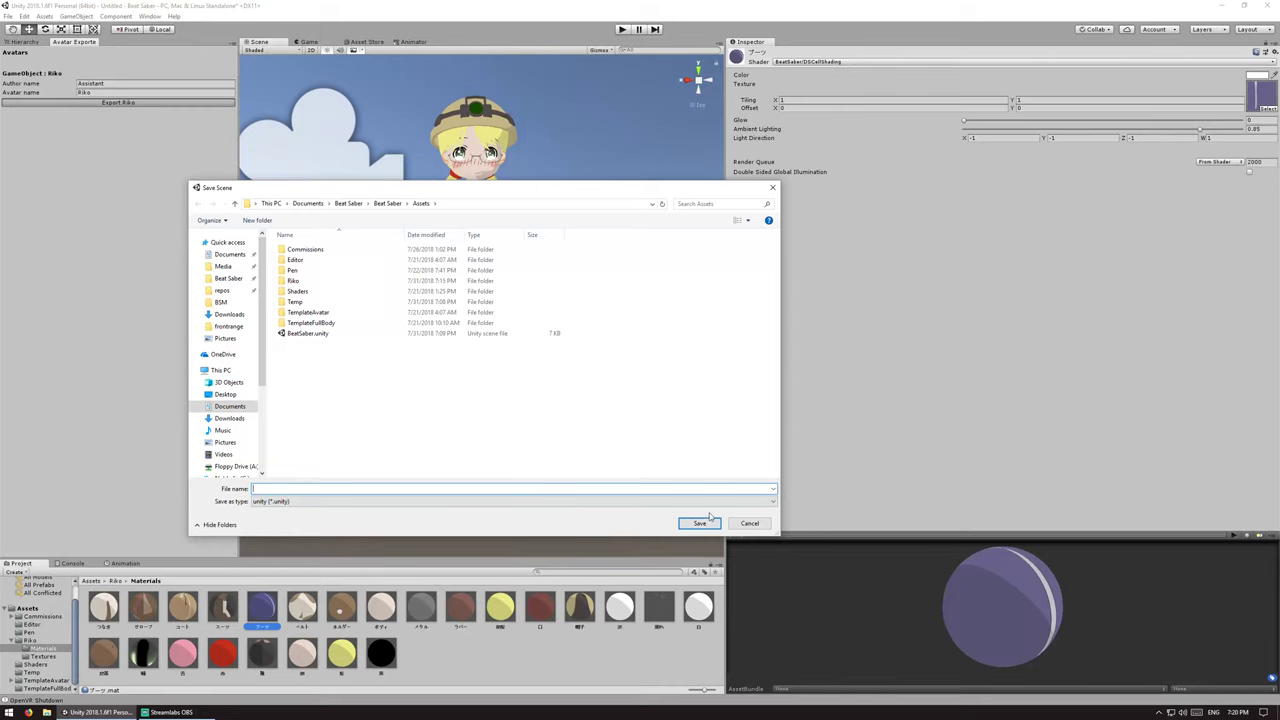
click(748, 523)
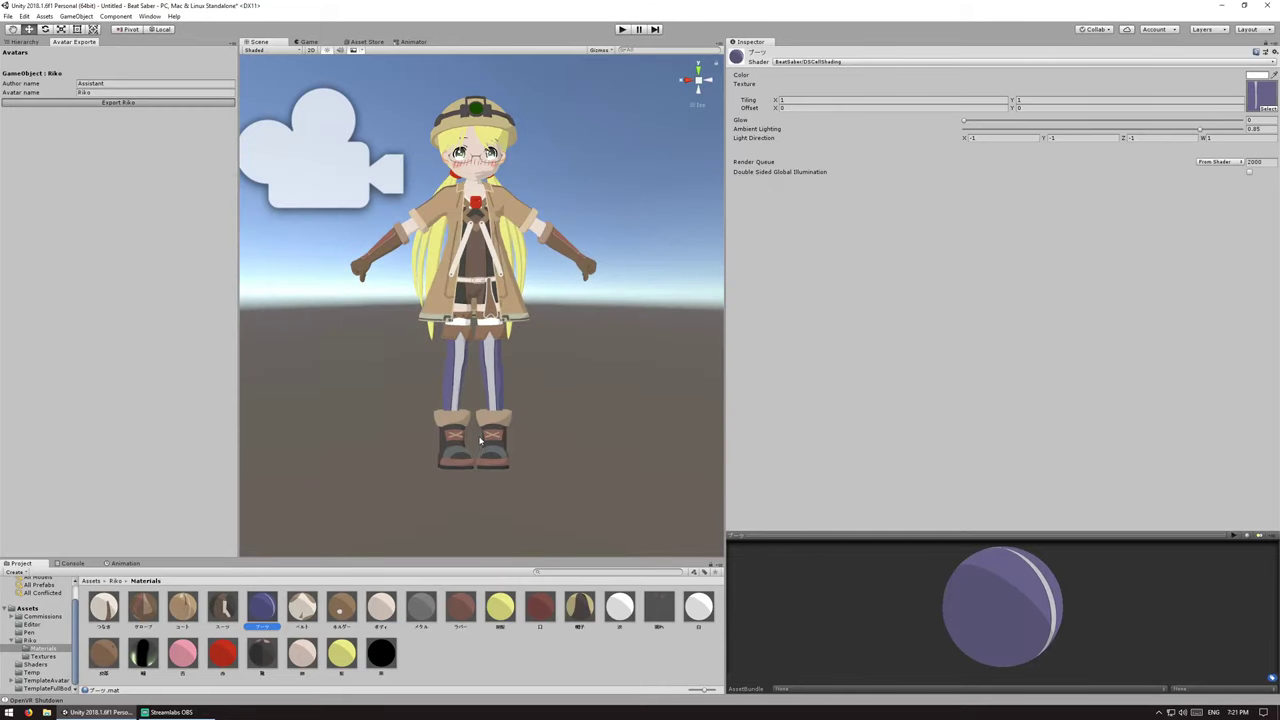